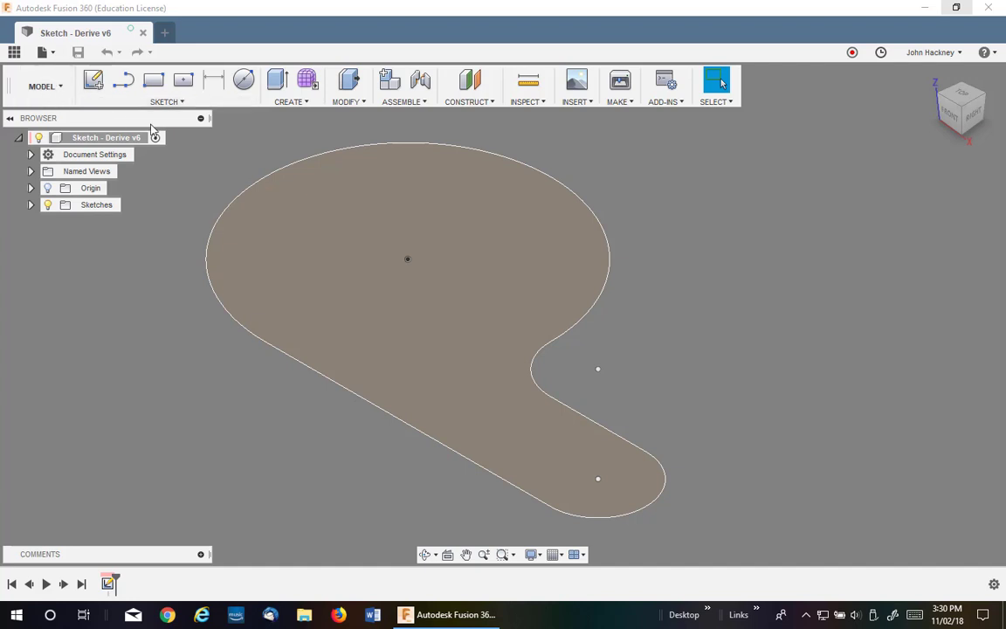
Step: Browse the Create and Insert menus to locate the Derive command
left_click(289, 102)
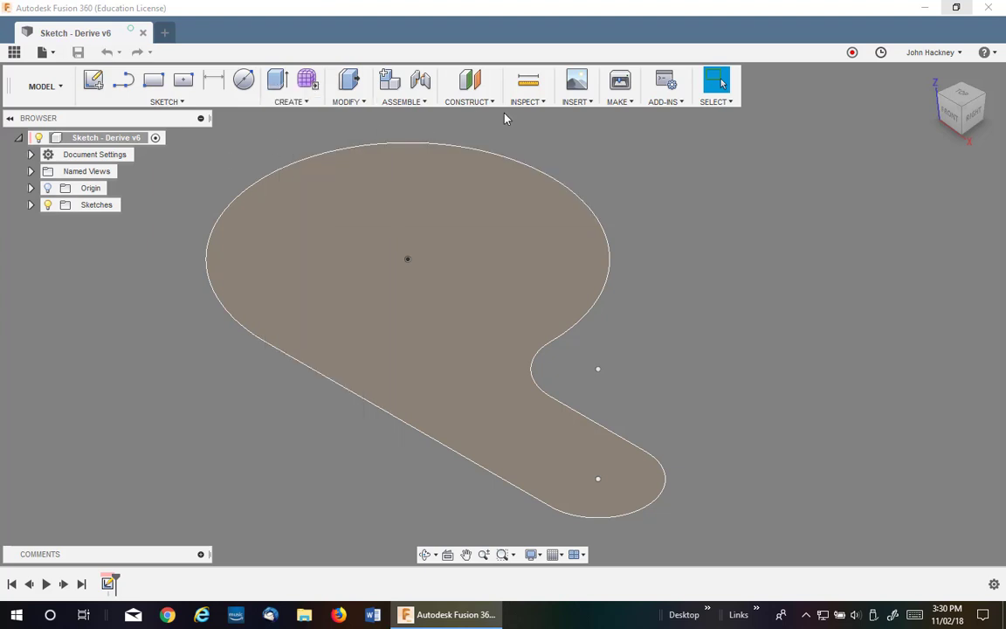
left_click(587, 103)
left_click(299, 104)
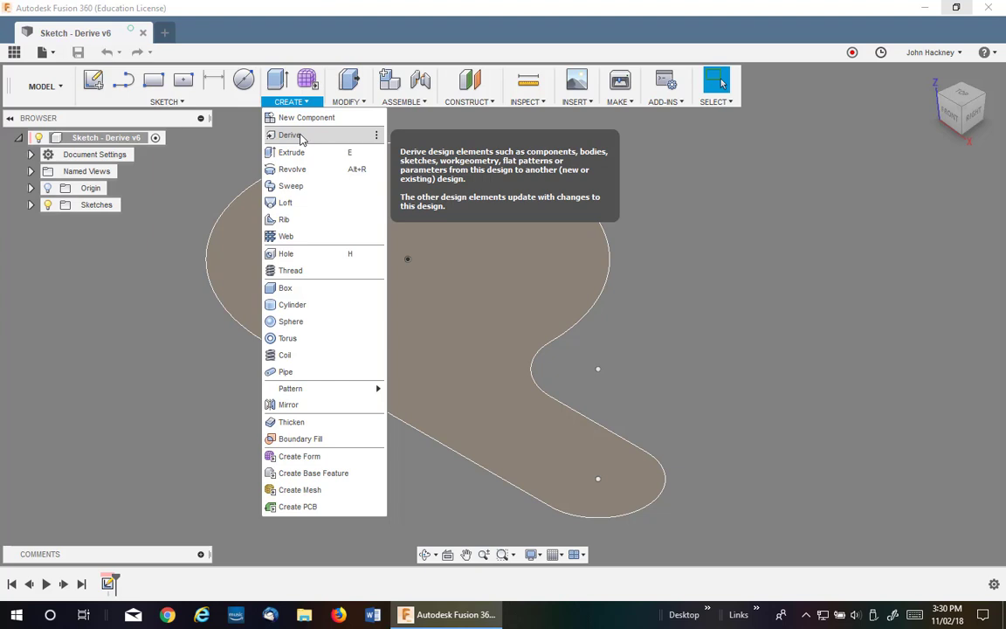
left_click(201, 175)
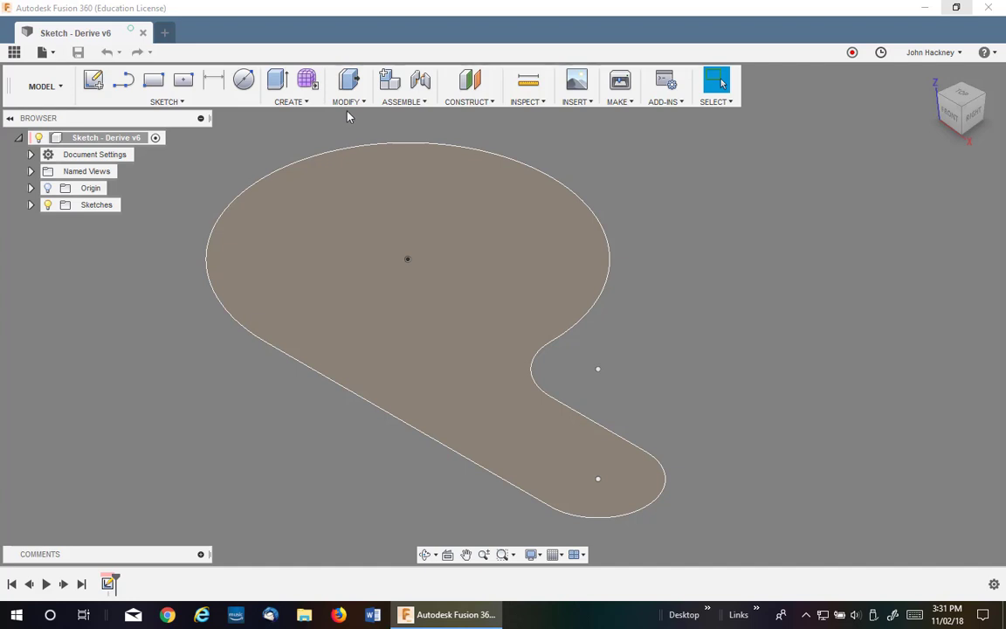
Step: Try a derive into an existing design using the Sketches folder, then cancel it
left_click(305, 103)
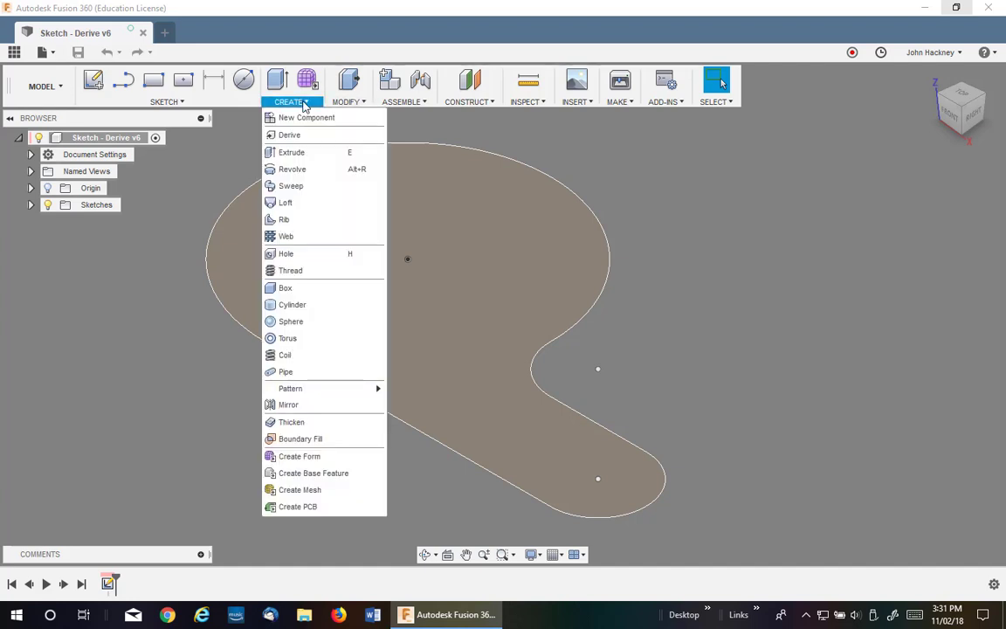
left_click(289, 134)
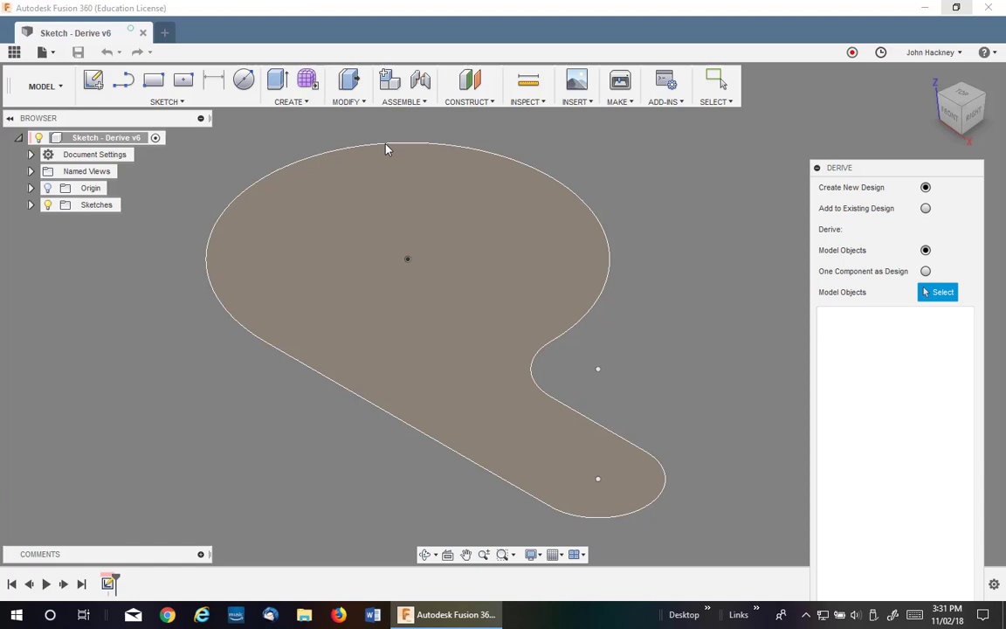
left_click_drag(844, 167, 844, 133)
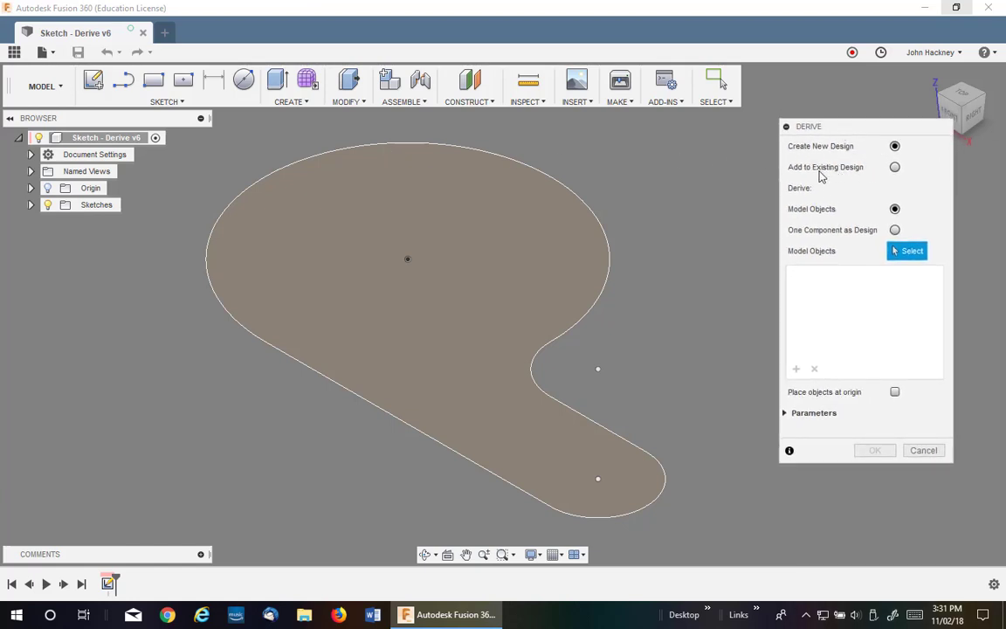
left_click(895, 168)
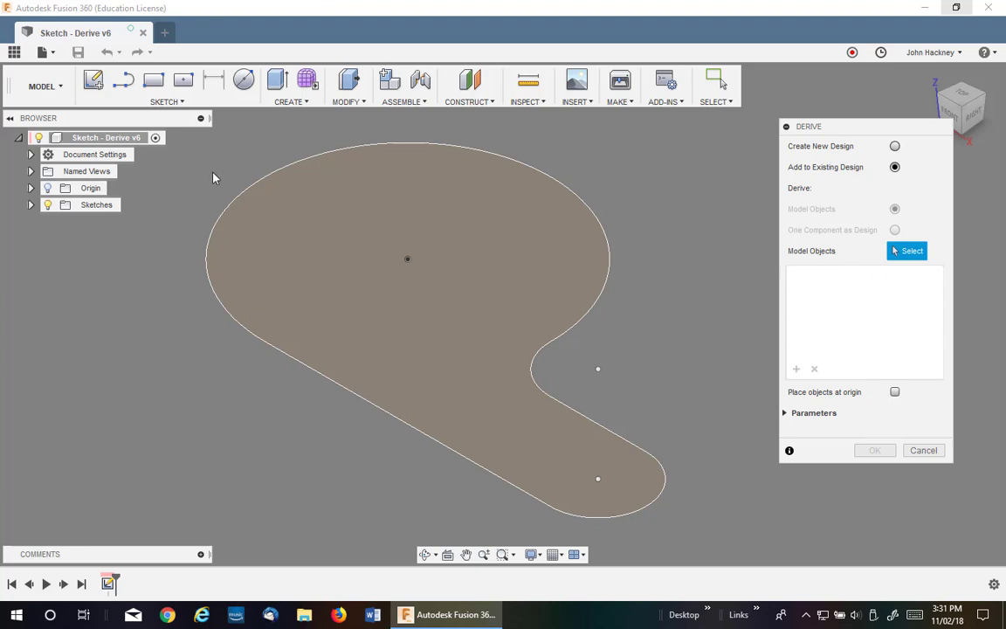
left_click(95, 206)
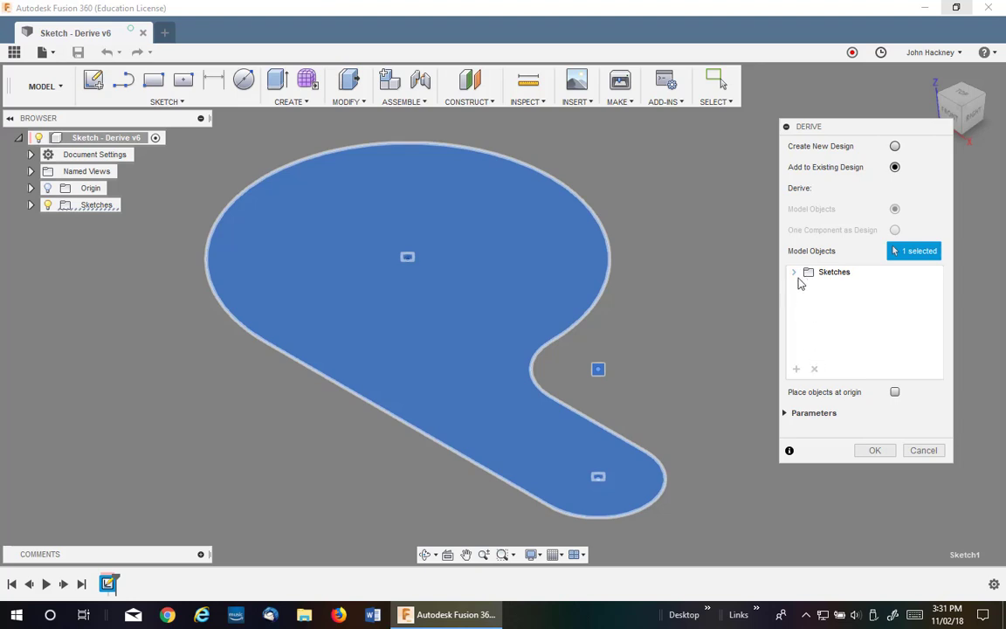
left_click(922, 450)
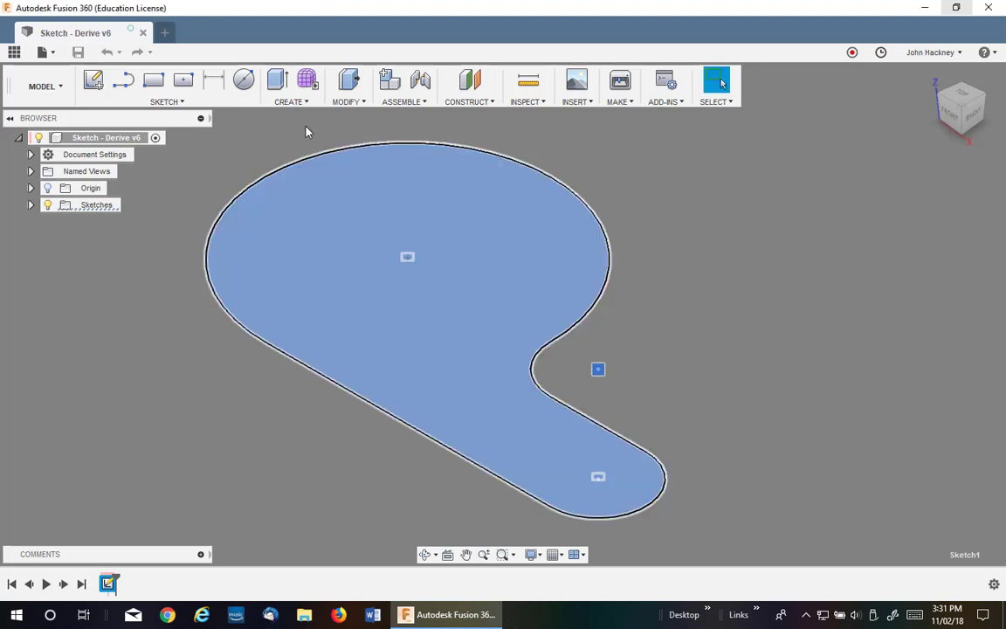
Step: Derive the whole Sketch - Derive v6 design into an existing design, expanded to show Sketch1
left_click(295, 102)
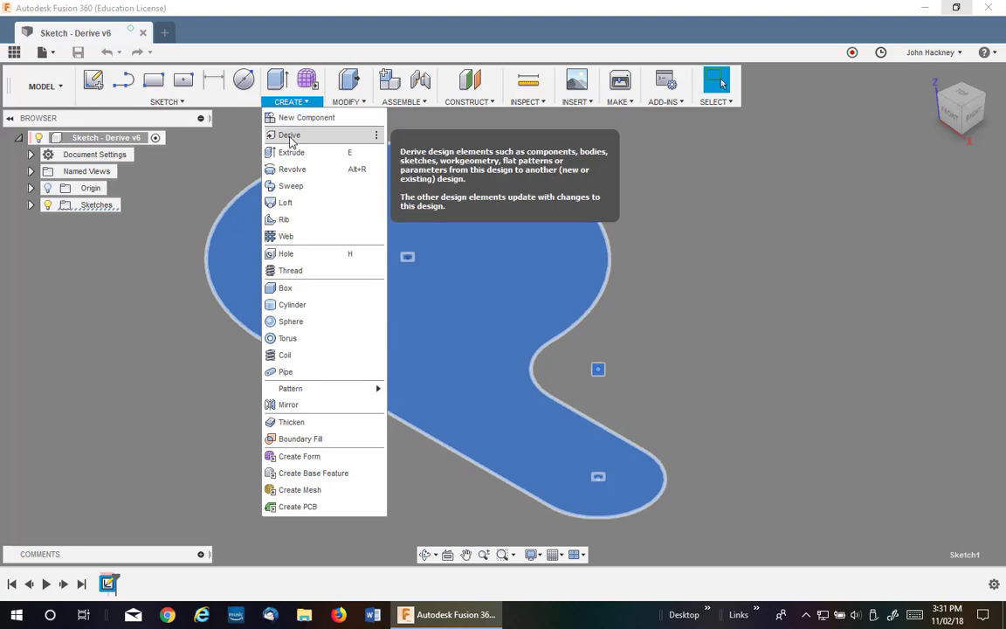
left_click(290, 136)
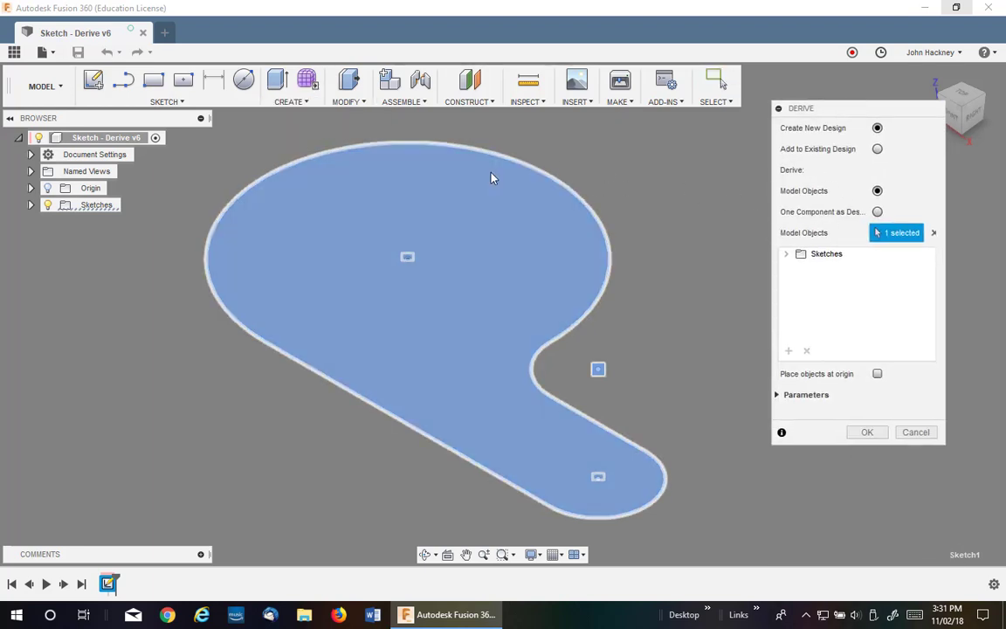
left_click(876, 149)
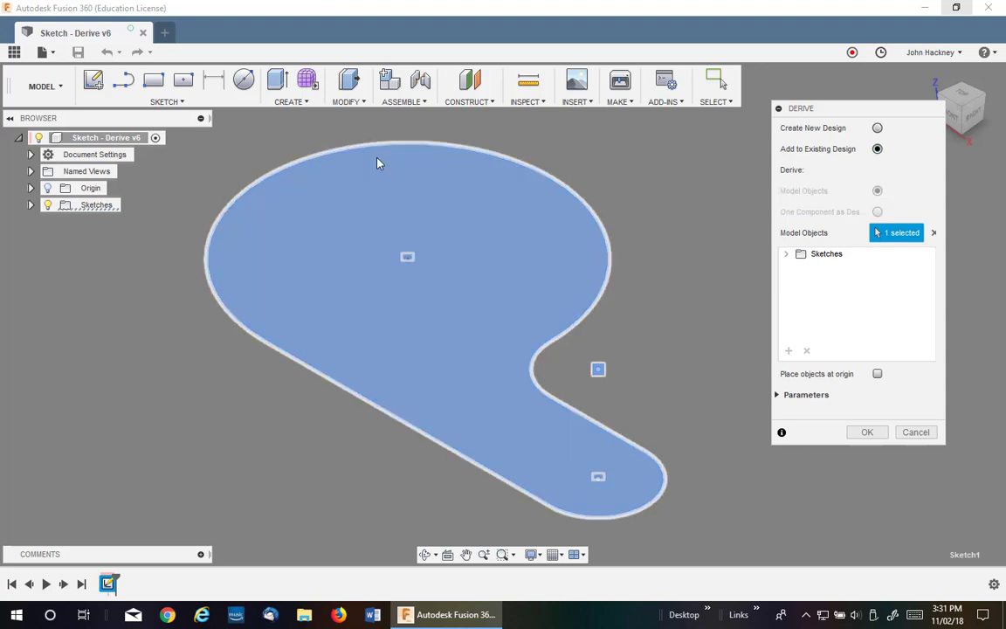
left_click(116, 138)
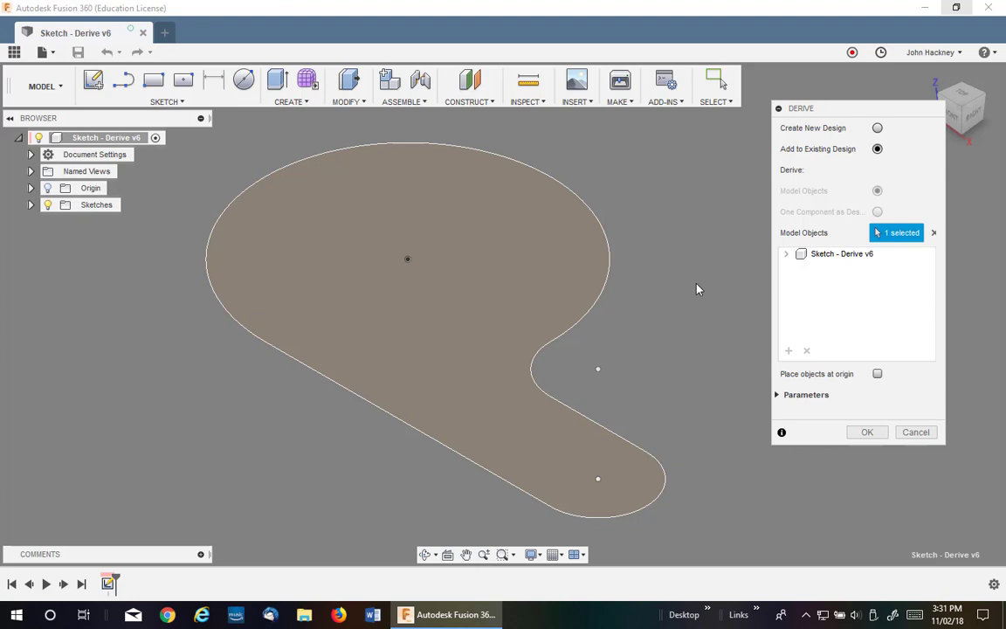
left_click(785, 253)
left_click(800, 266)
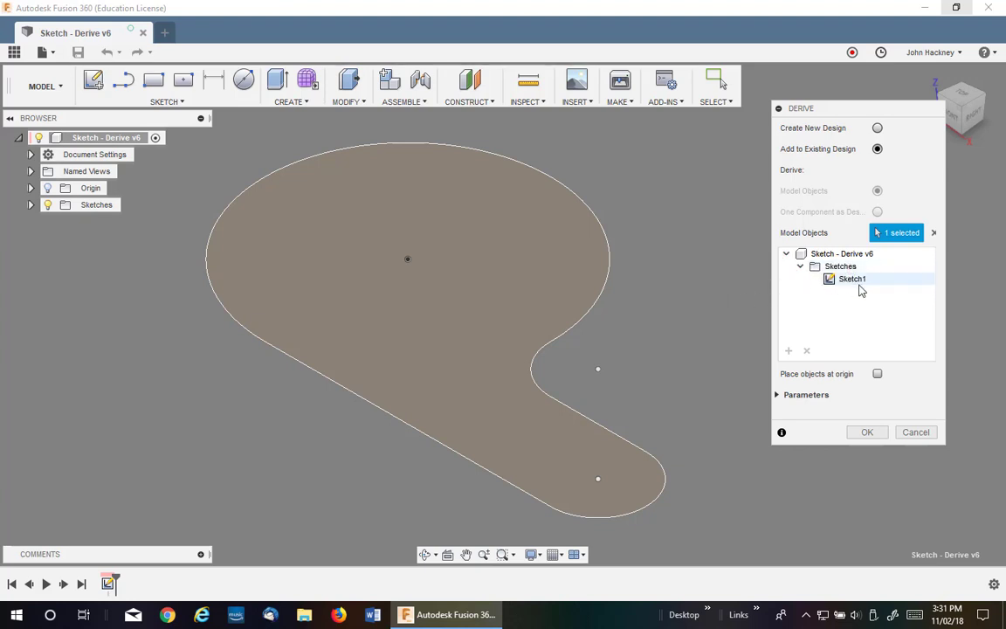
left_click(778, 396)
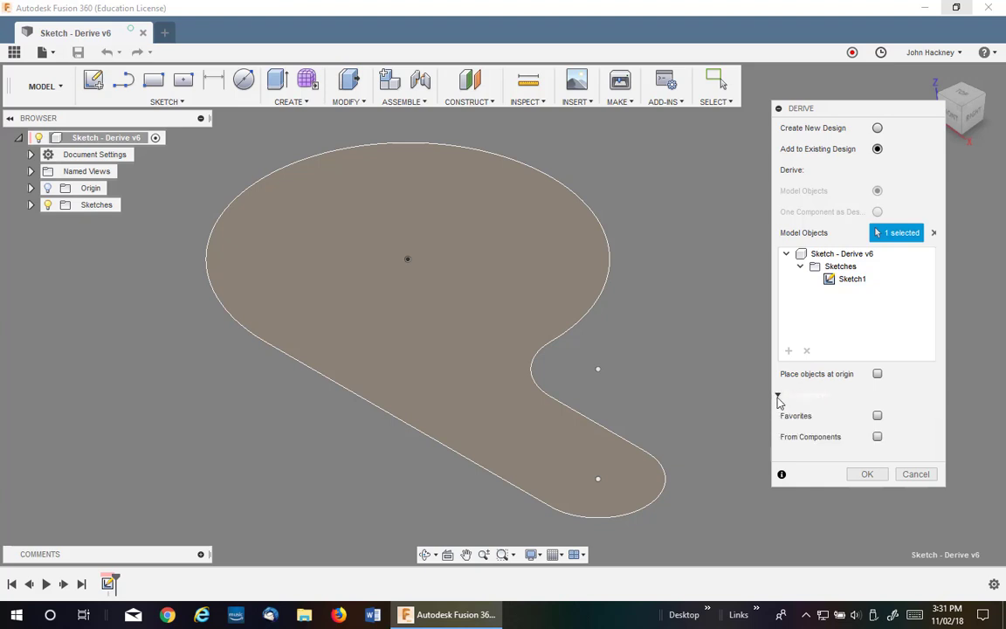
left_click(778, 395)
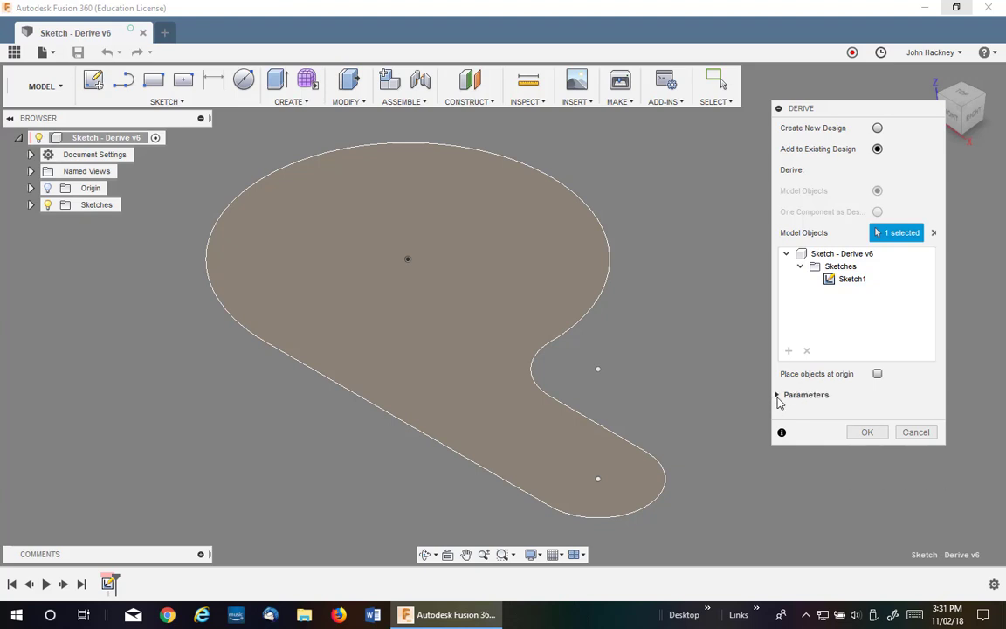
Step: Confirm the derive and choose Table Master from the master project as the target design
left_click(864, 436)
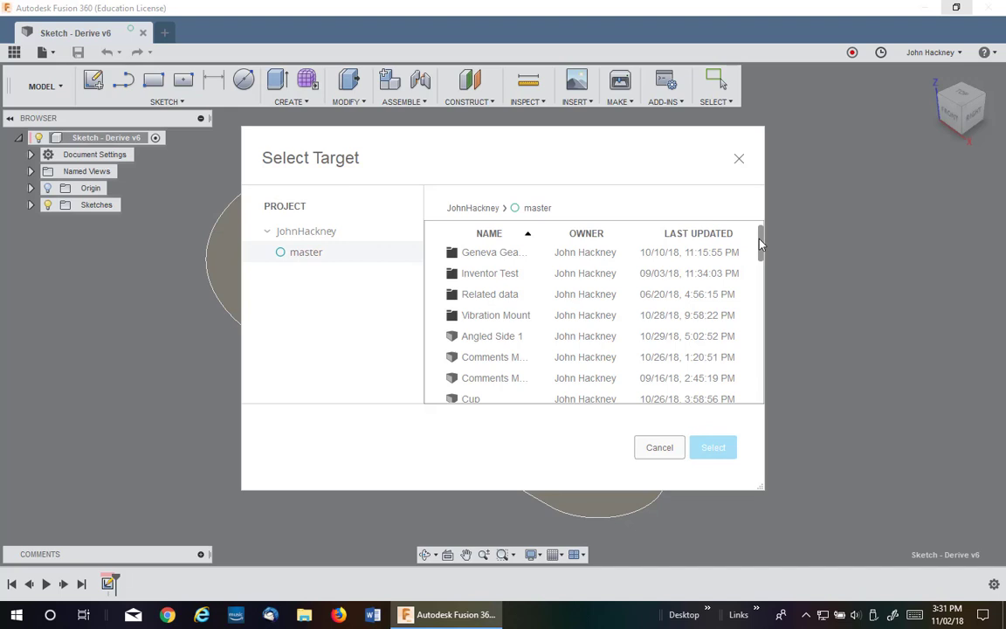
left_click_drag(759, 247, 755, 356)
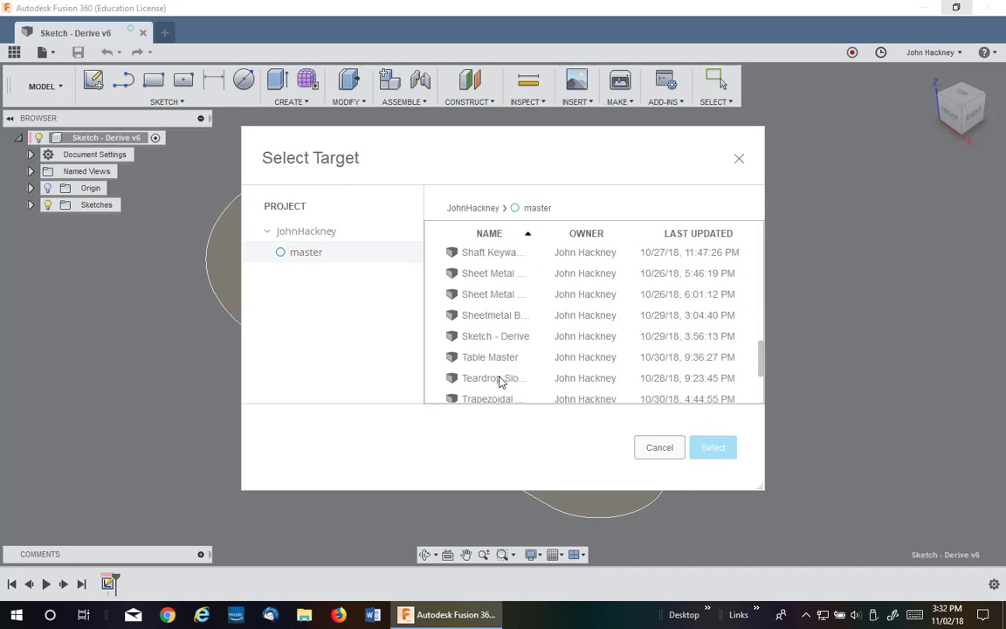
mouse_move(759, 358)
left_mouse_down()
mouse_move(767, 236)
mouse_move(759, 358)
left_mouse_up()
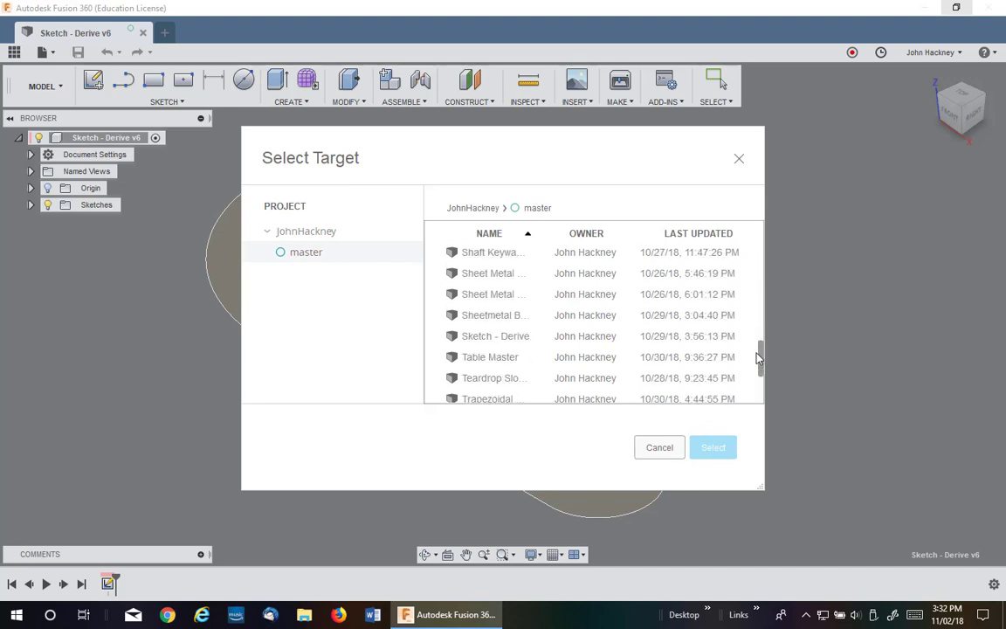
left_click(492, 360)
left_click(700, 450)
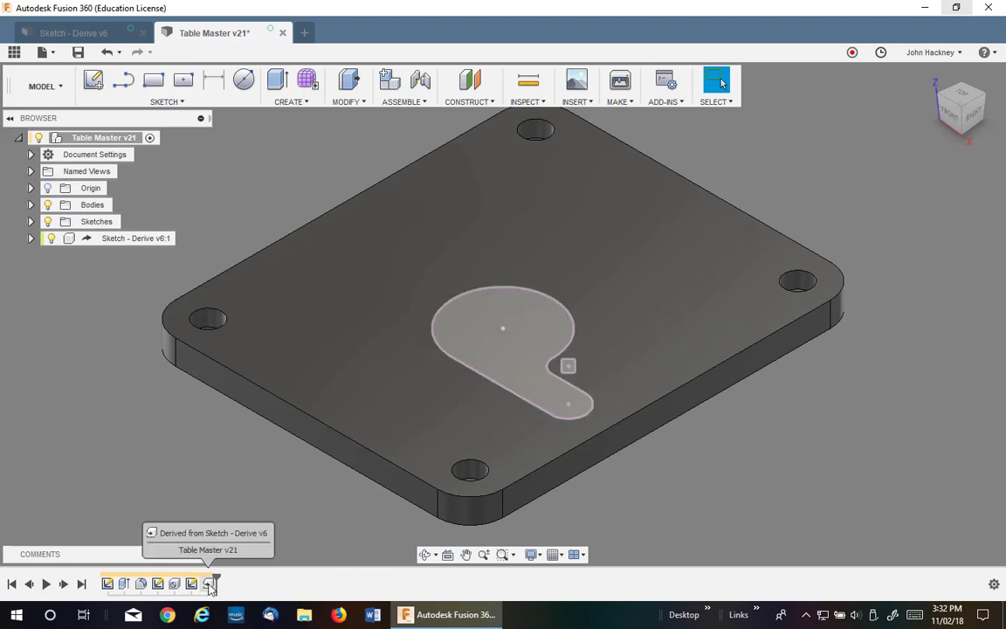
Step: Inspect the derive feature's menu, then open the Sketch - Derive v6:1 component's context menu
left_click(208, 583)
right_click(208, 584)
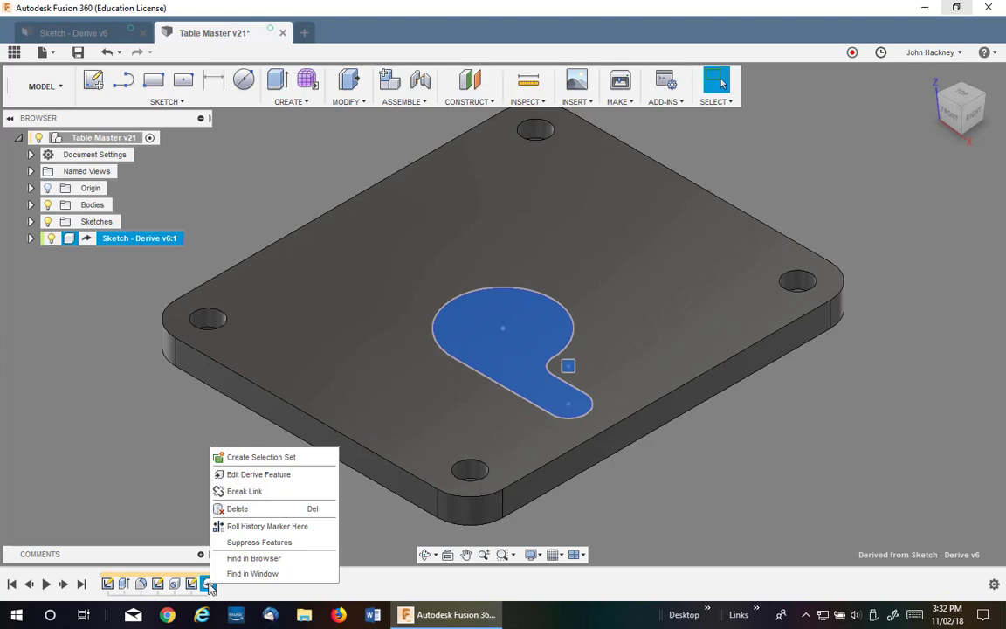
left_click(162, 462)
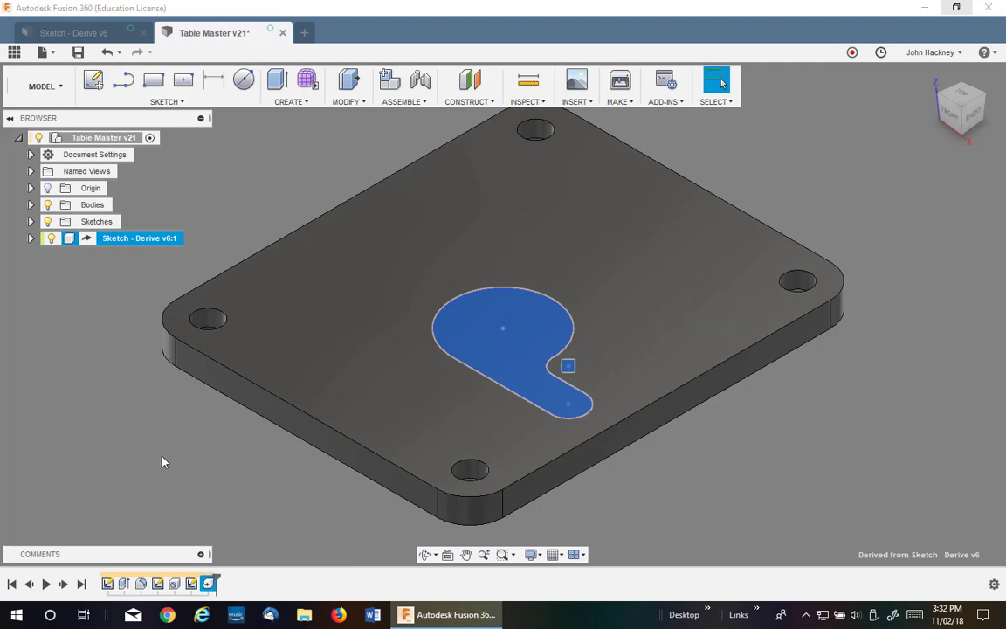
right_click(73, 241)
left_click(52, 267)
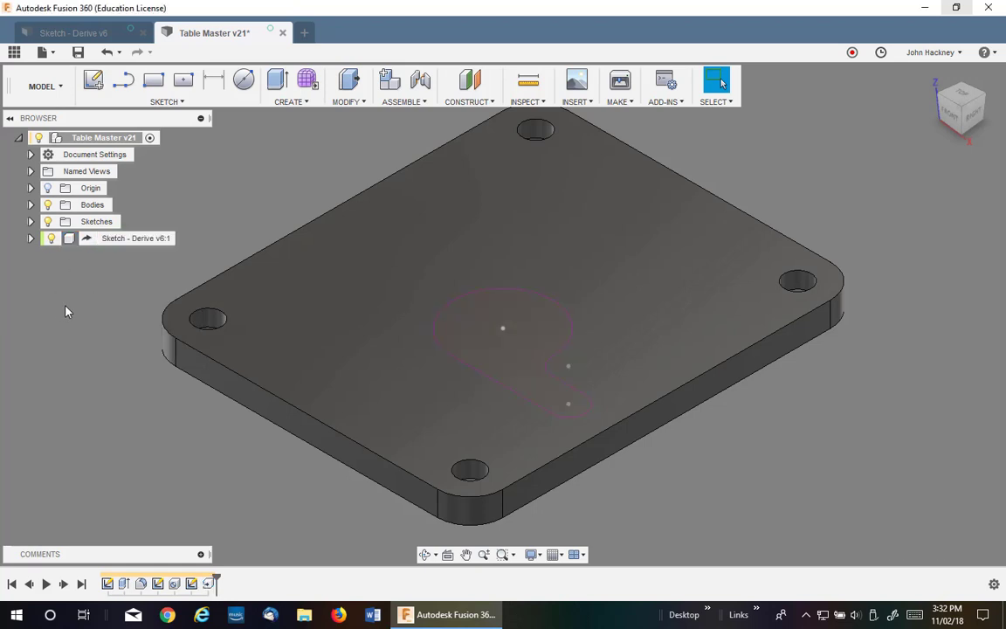
right_click(74, 241)
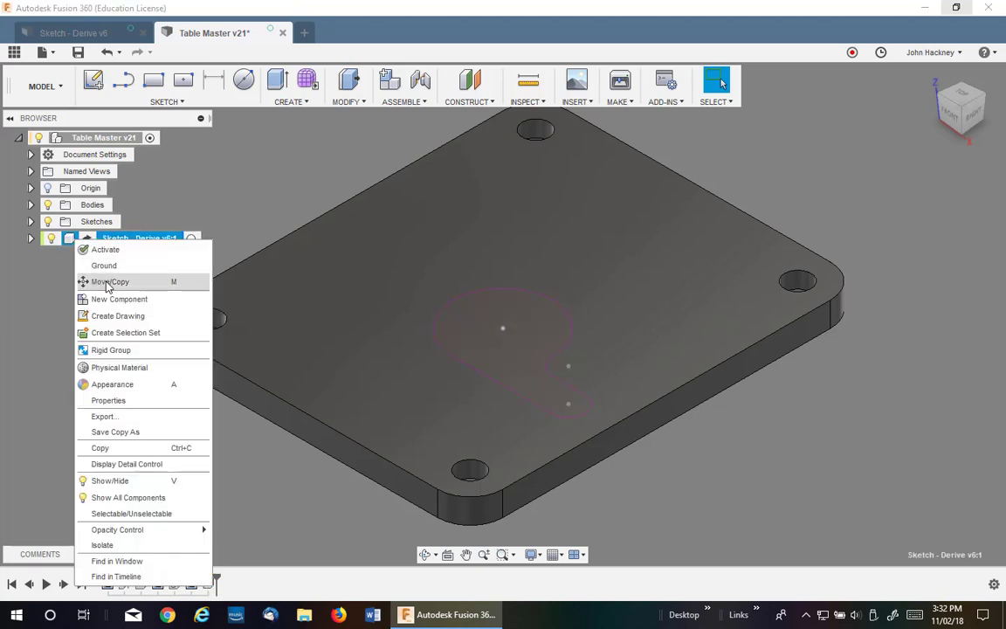
Step: Move the derived component with Free Move, rotating it 90 deg about Z
left_click(111, 282)
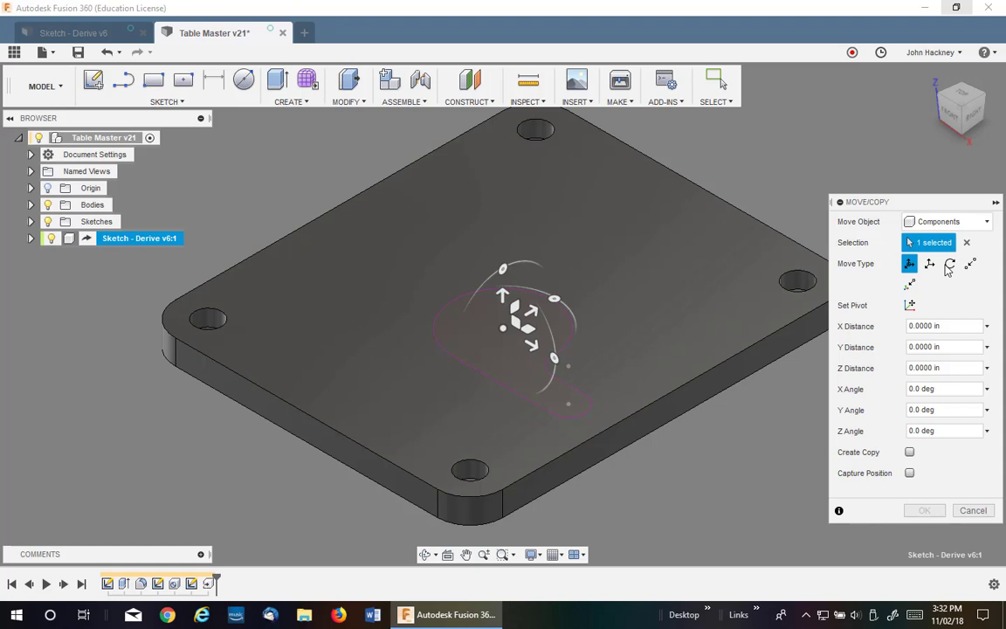
left_click(969, 263)
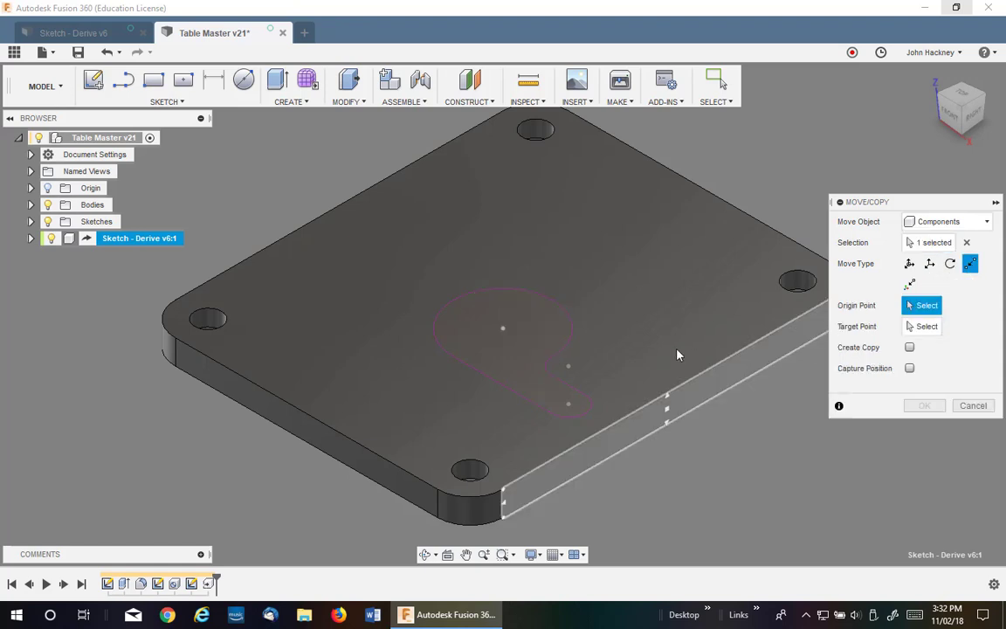
left_click(504, 330)
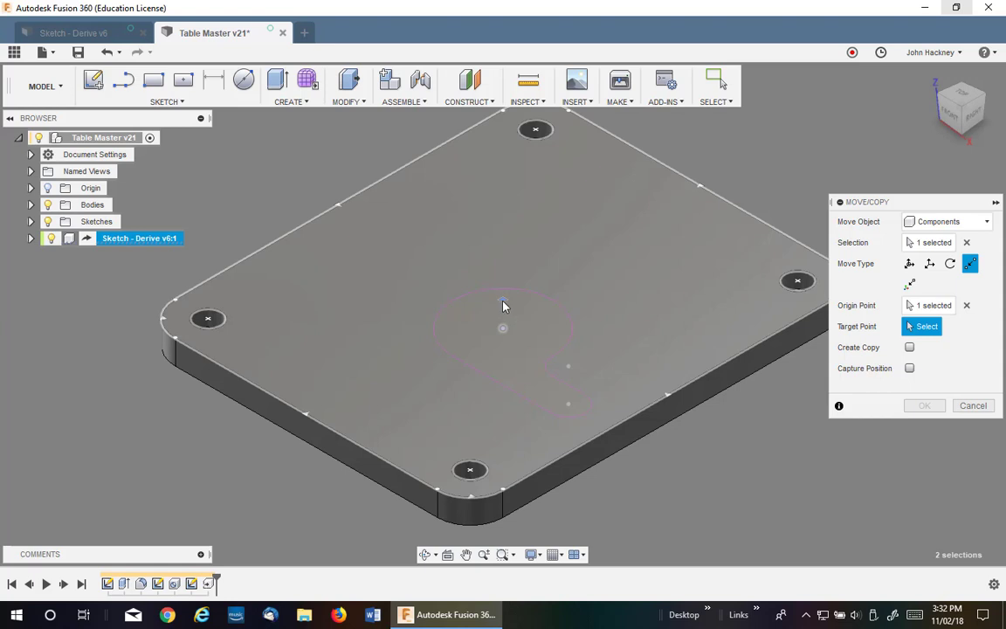
left_click(502, 303)
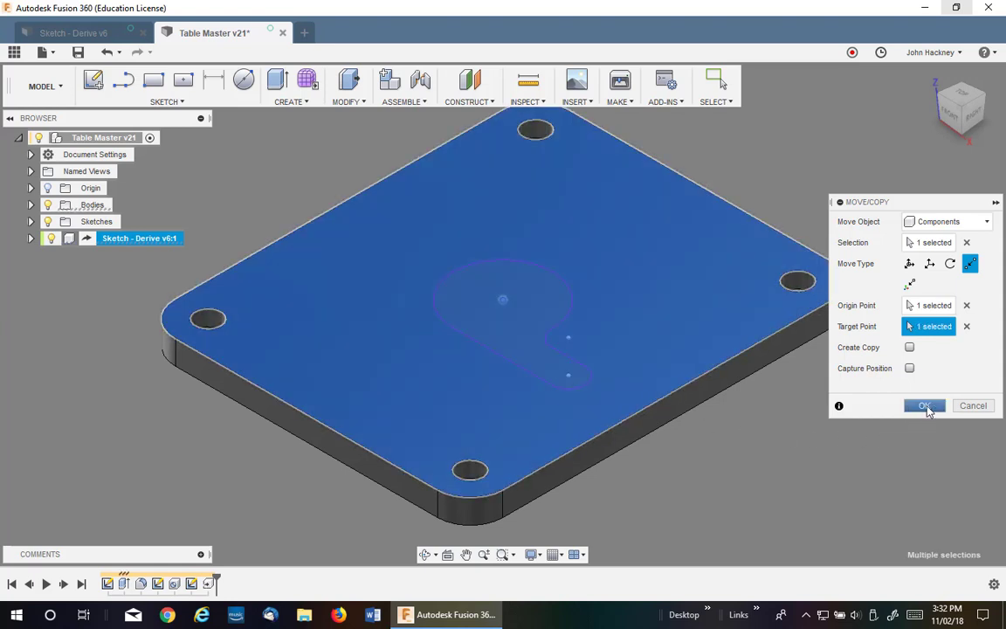
left_click(909, 263)
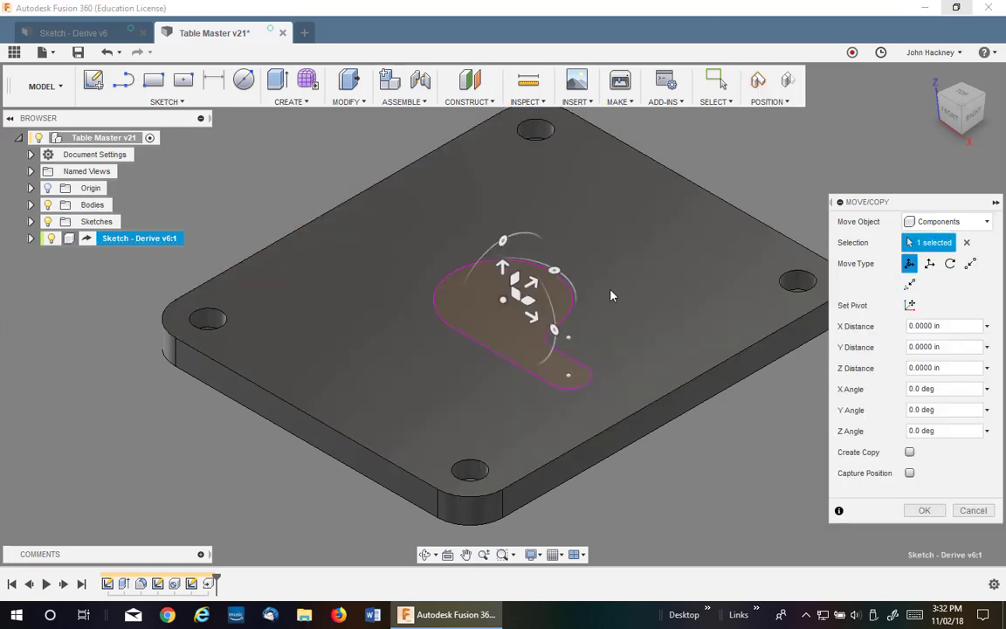
mouse_move(502, 241)
left_mouse_down()
mouse_move(501, 256)
mouse_move(445, 259)
mouse_move(396, 243)
left_mouse_up()
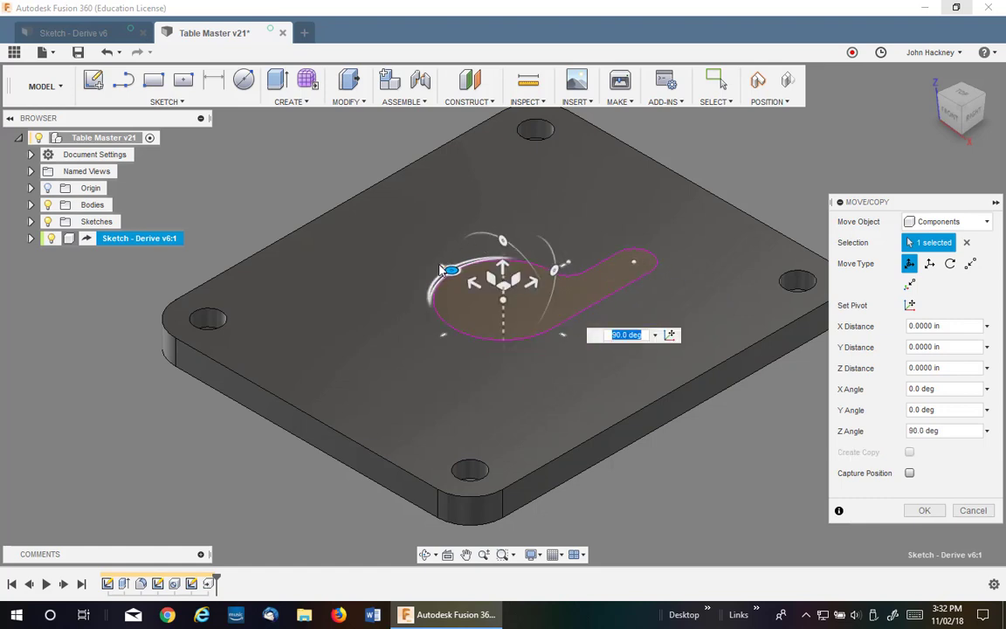
left_click(924, 512)
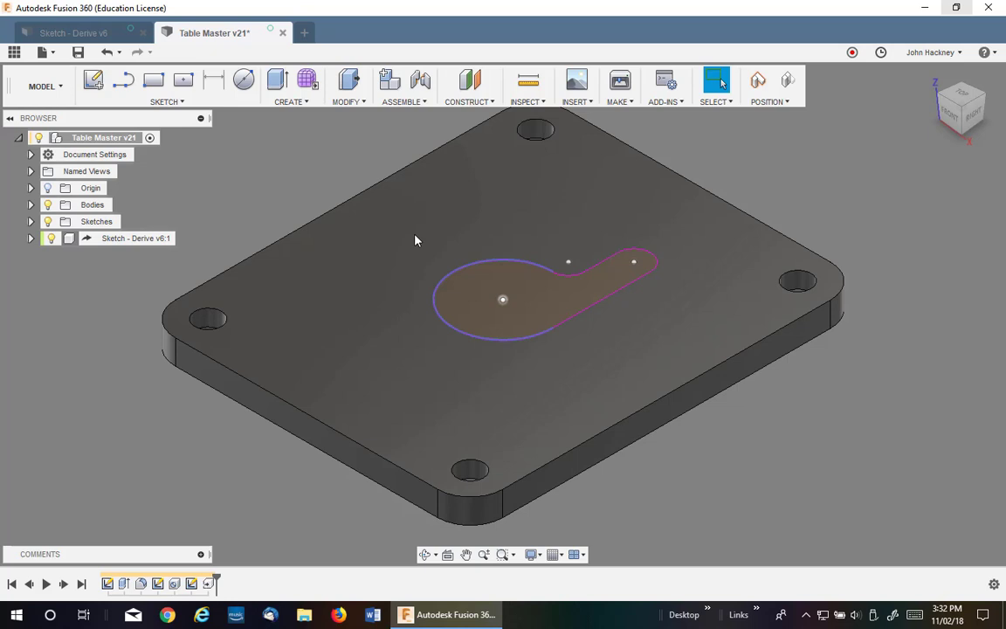
Step: Extrude the keyhole profile with Operation Cut and Extent All through the plate
left_click(277, 86)
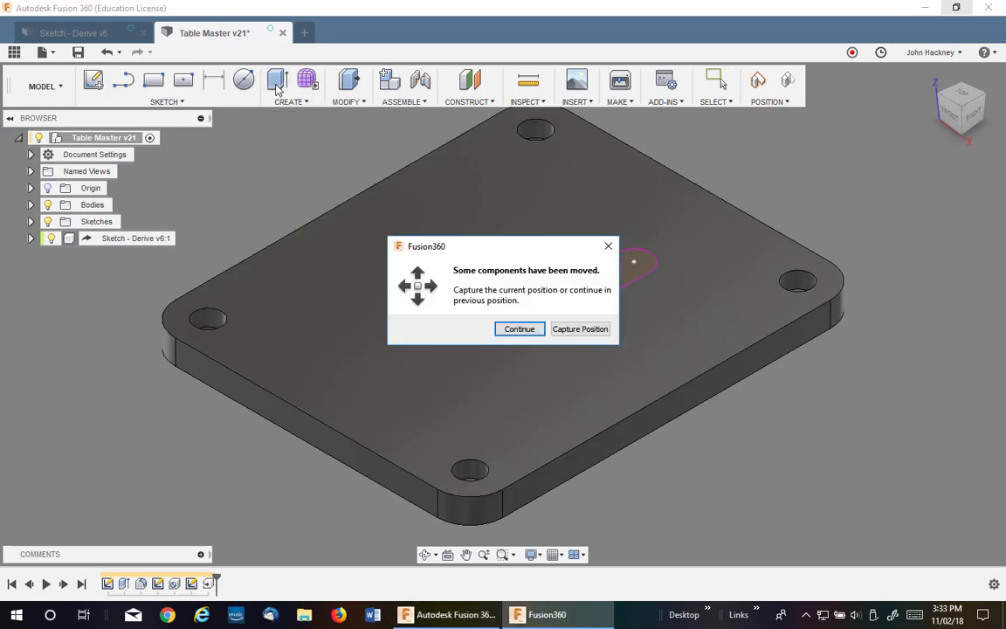
left_click(576, 334)
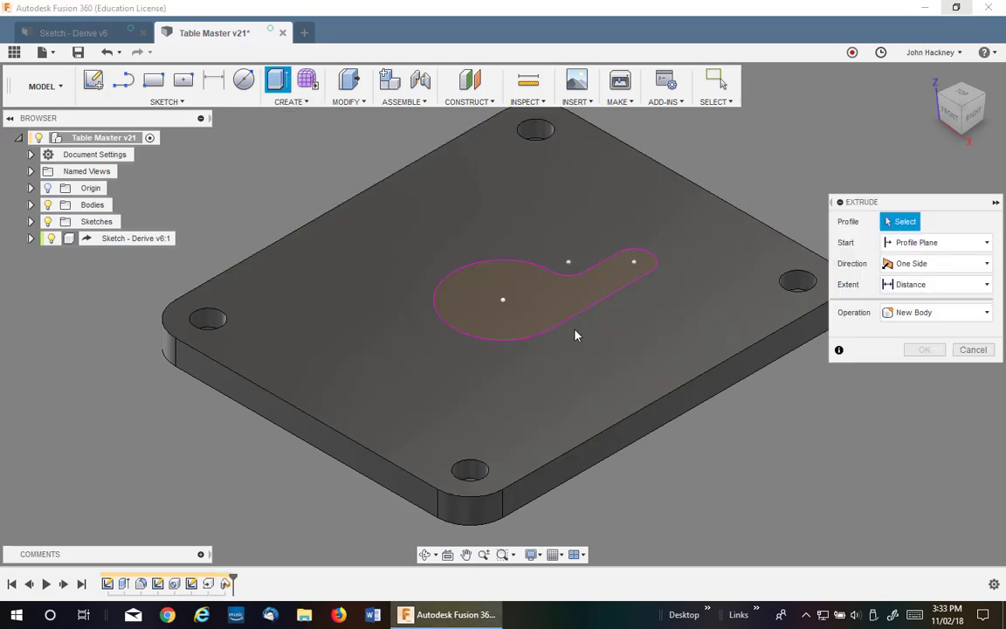
left_click(557, 312)
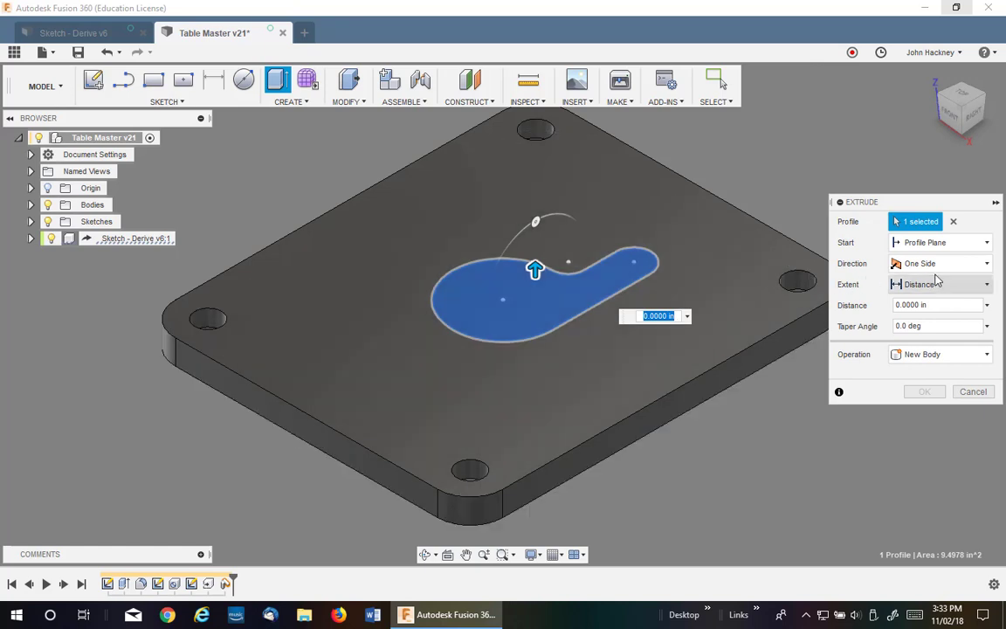
left_click(950, 358)
left_click(928, 389)
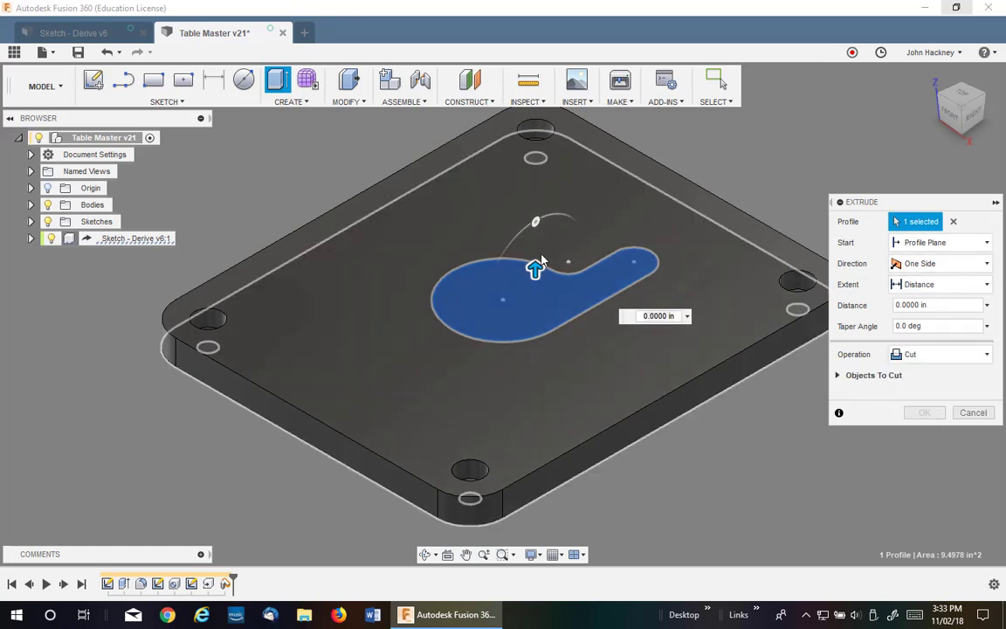
left_click_drag(536, 267, 535, 333)
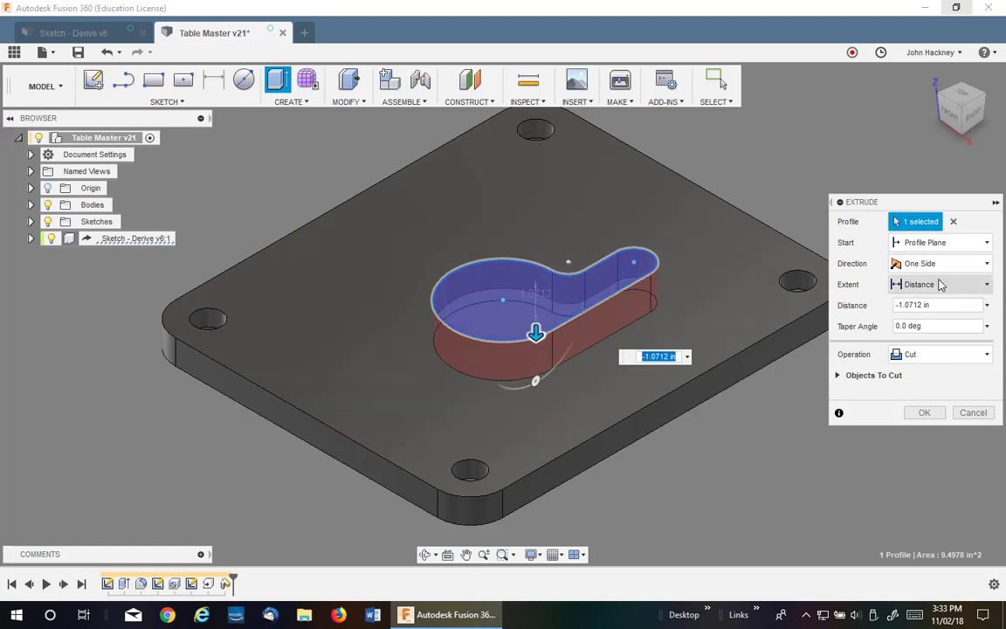
left_click(940, 285)
key("Escape")
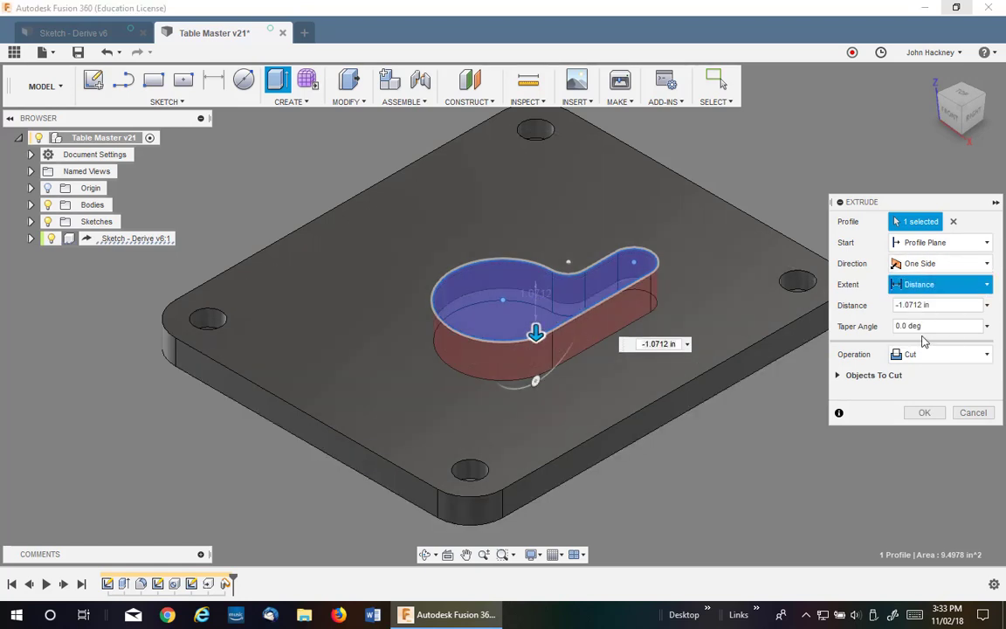
left_click(924, 340)
left_click(926, 411)
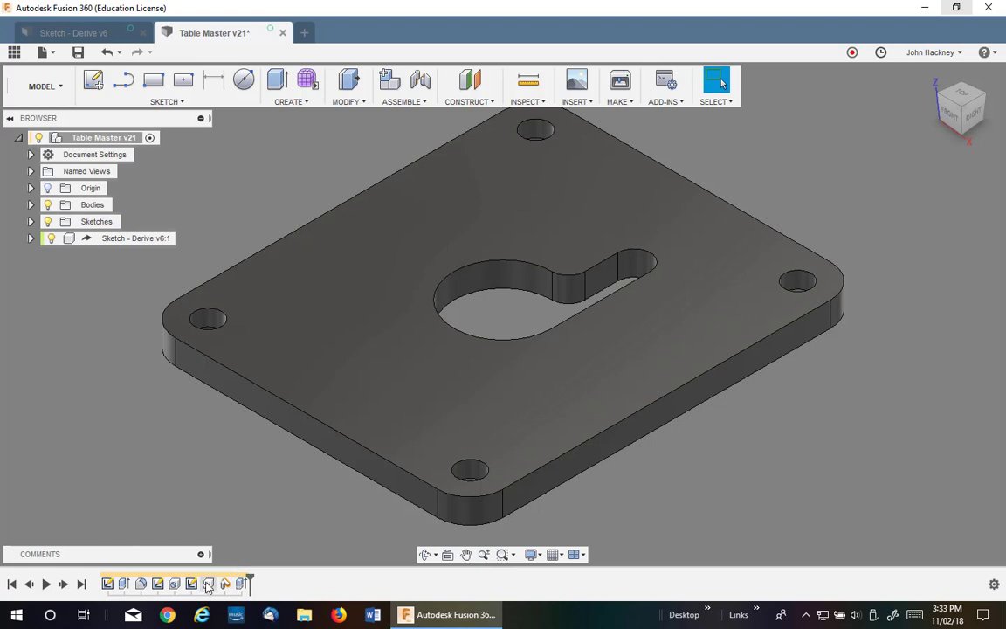
Step: Edit the derive feature to open Sketch - Derive v6, expand Sketches, and cancel the edit
right_click(208, 584)
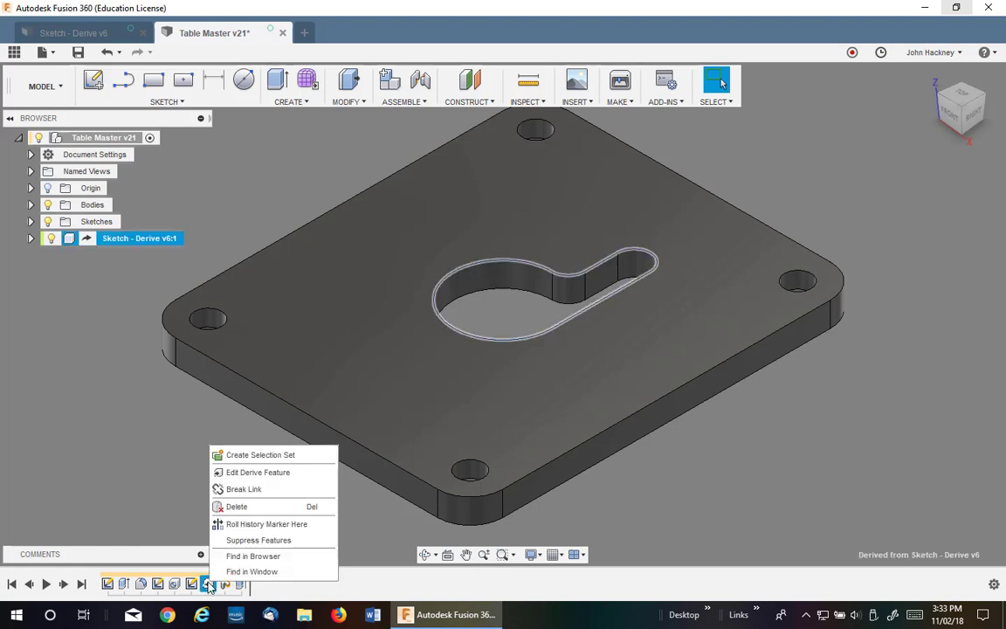
left_click(264, 475)
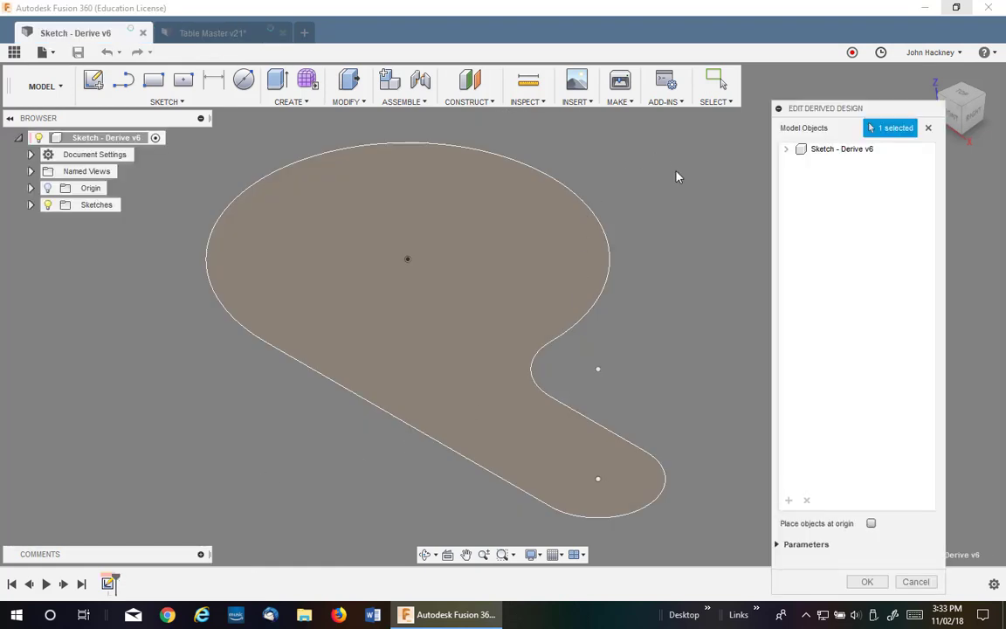
left_click(30, 204)
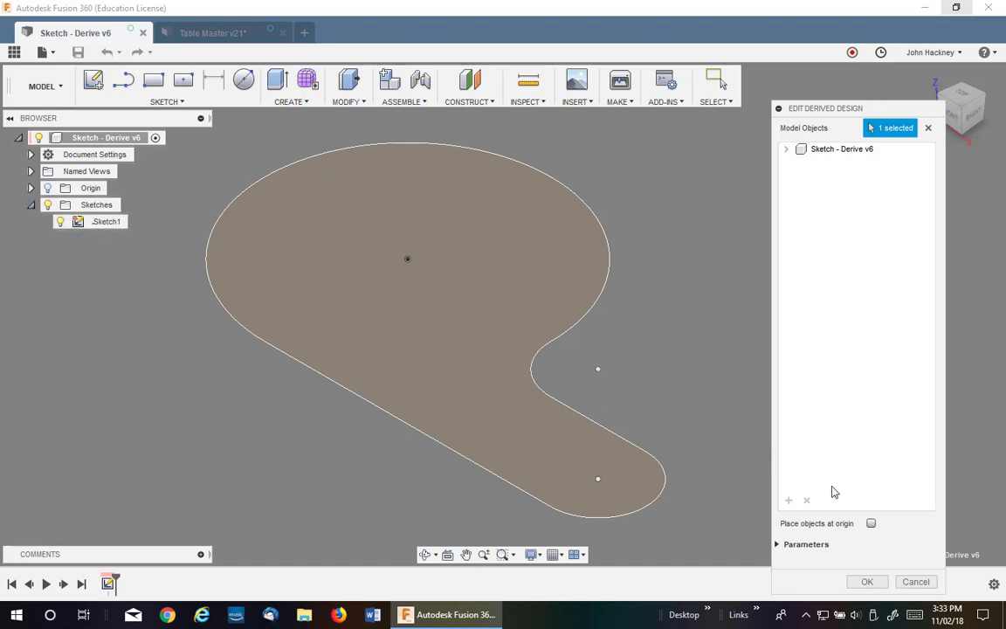
left_click(915, 582)
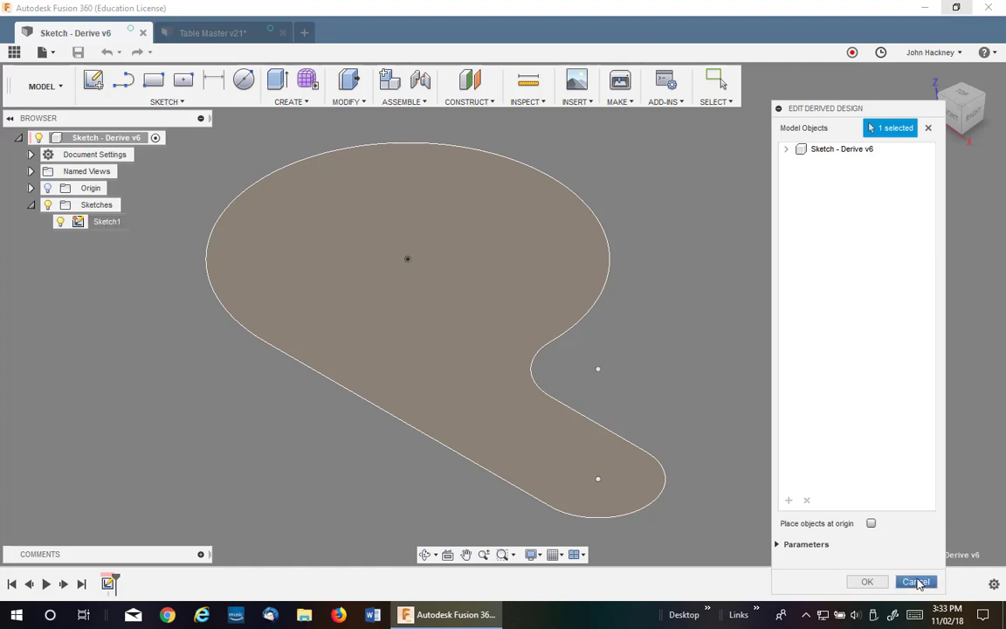
Step: Open Sketch1 for editing and try changing the Ø3.00 circle diameter to 4
right_click(100, 226)
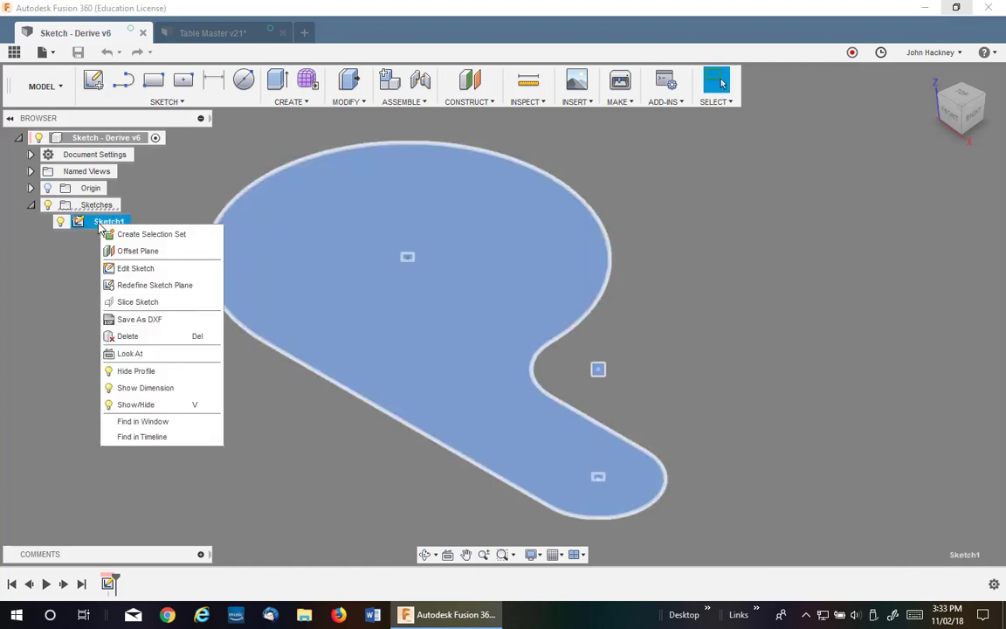
left_click(128, 270)
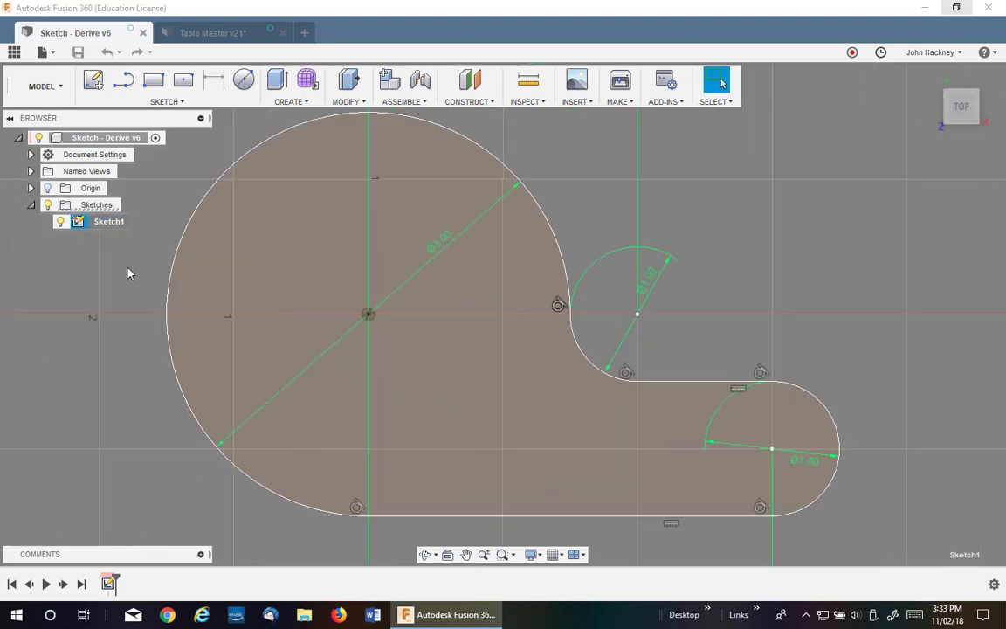
scroll(666, 246, "down", 2)
middle_click_drag(667, 246, 626, 238)
scroll(645, 273, "down", 1)
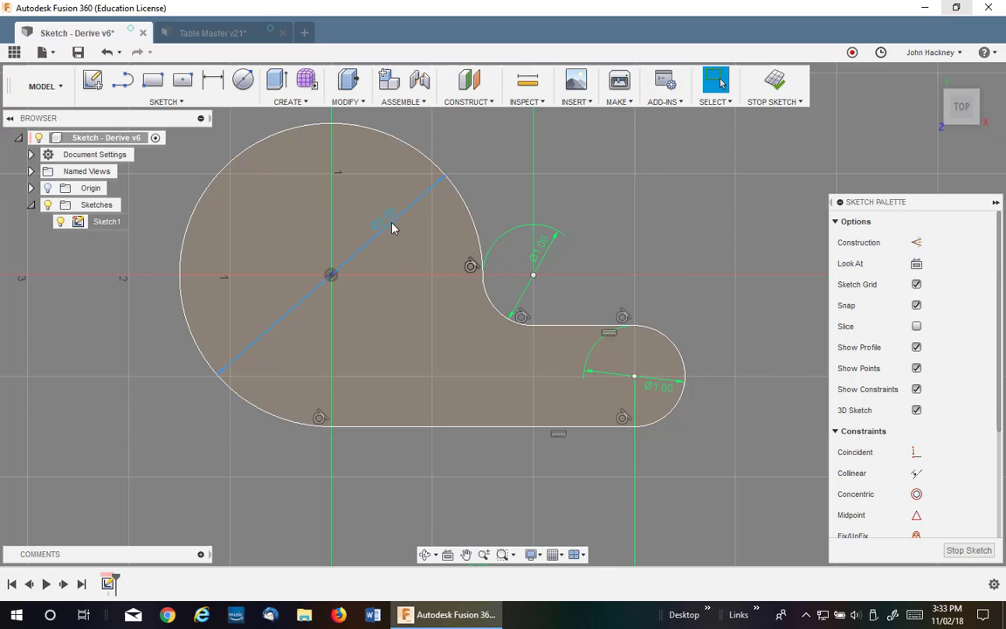
double_click(387, 226)
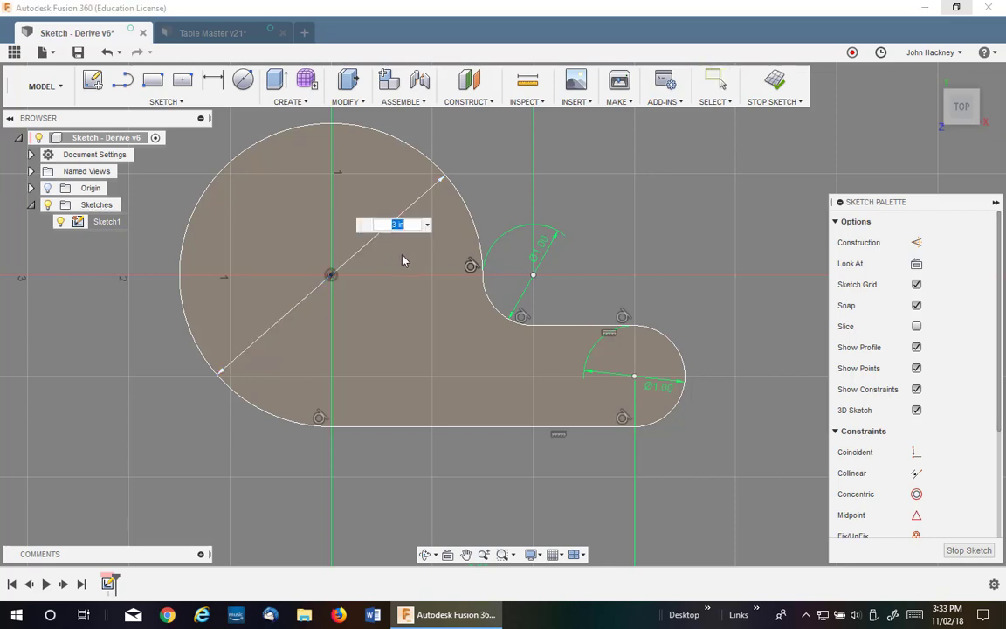
type("4")
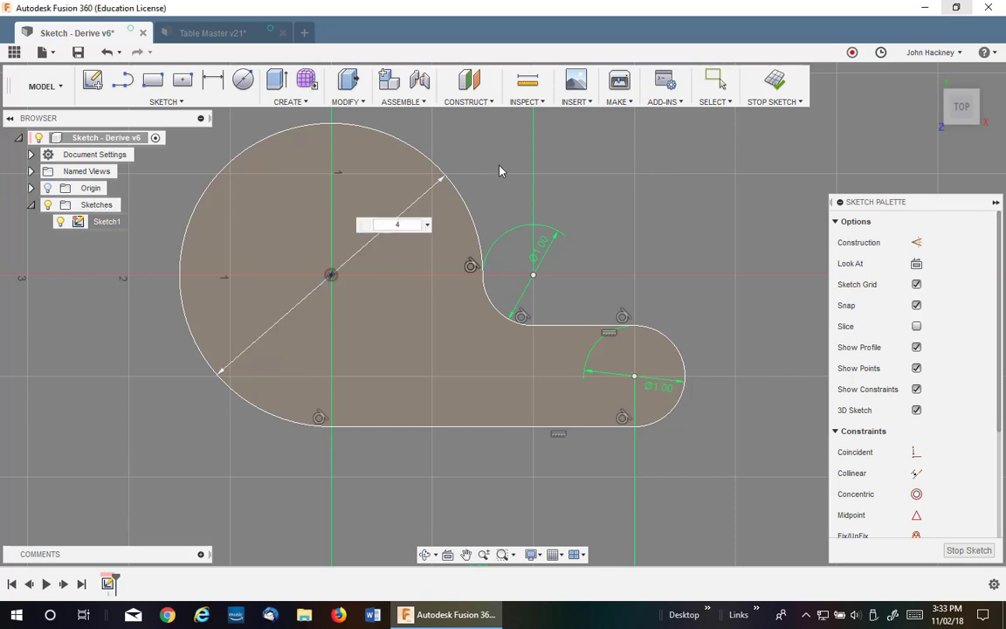
key("Return")
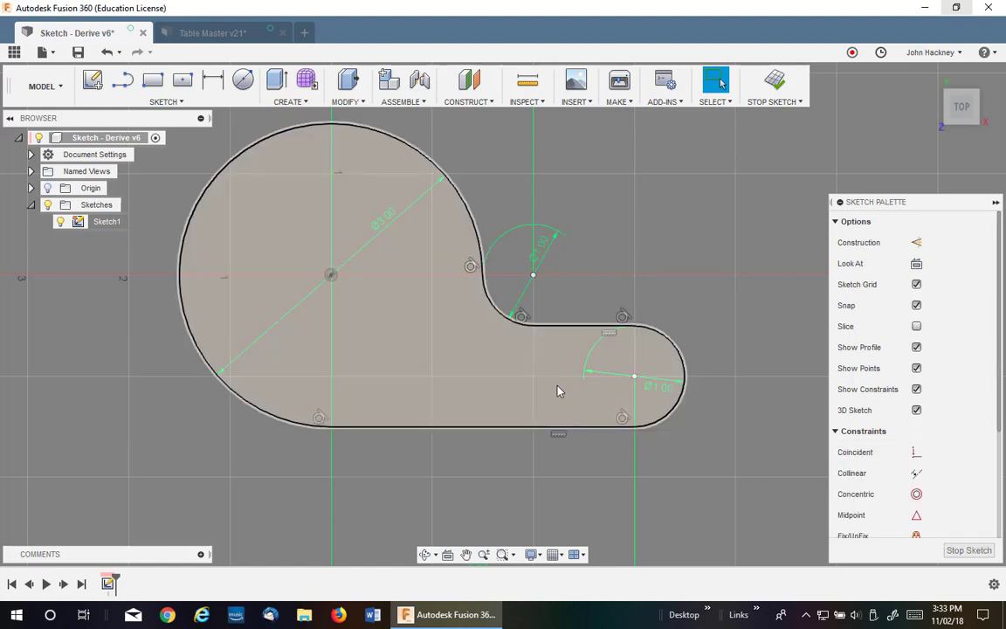
Step: Add a horizontal dimension between the circle centres set to 3.5
scroll(499, 443, "down", 2)
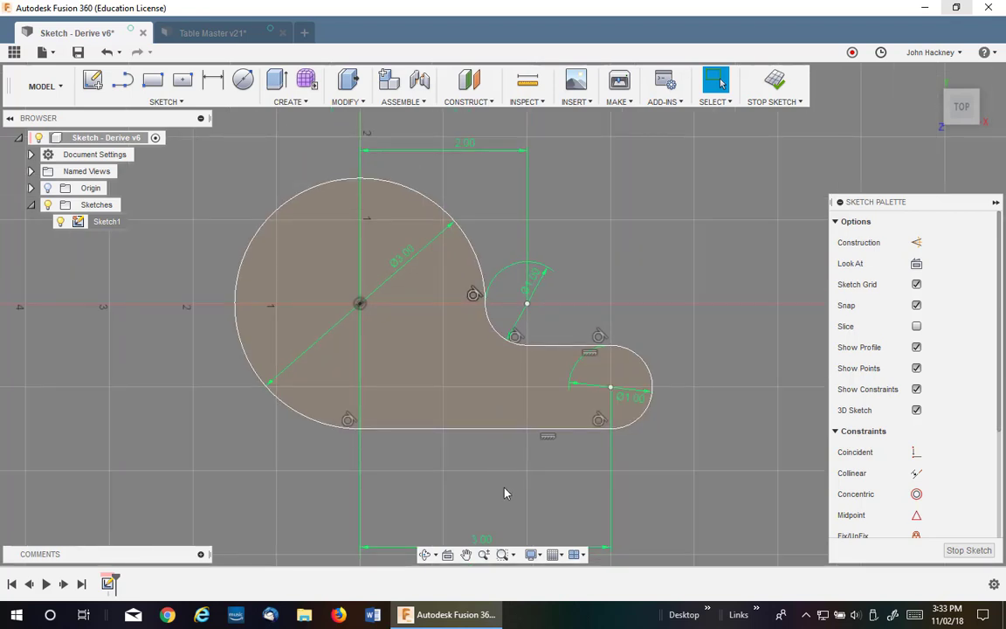
middle_click_drag(508, 491, 481, 420)
left_click(479, 420)
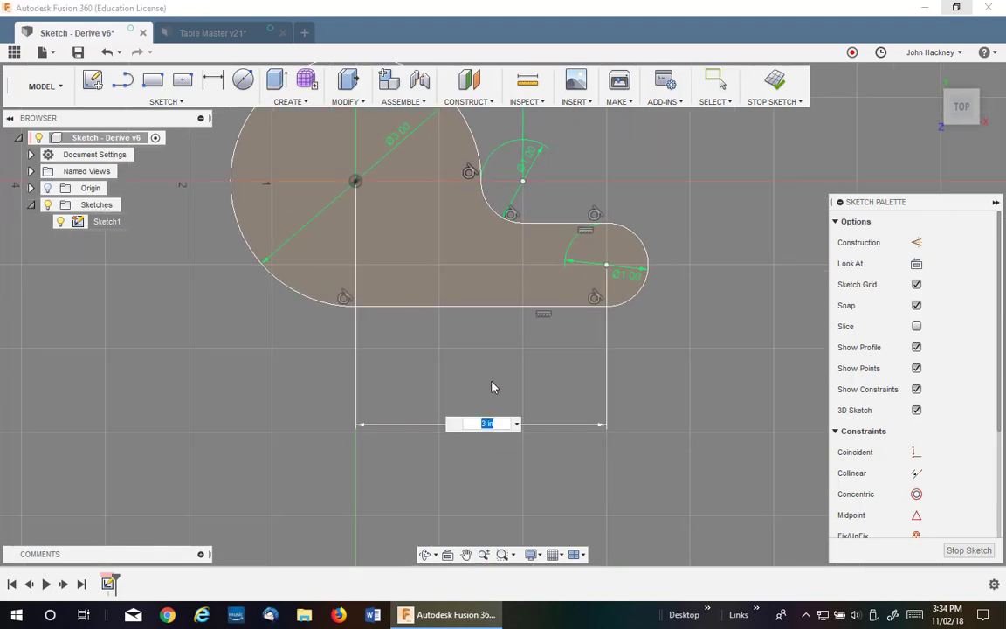
type("3.5")
key("Return")
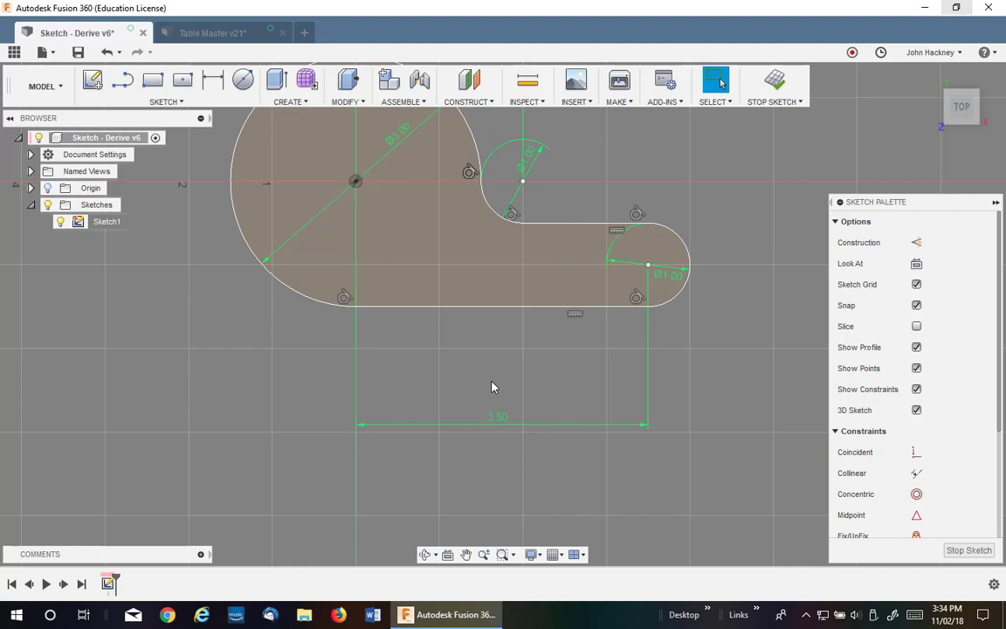
middle_click_drag(712, 204, 723, 289)
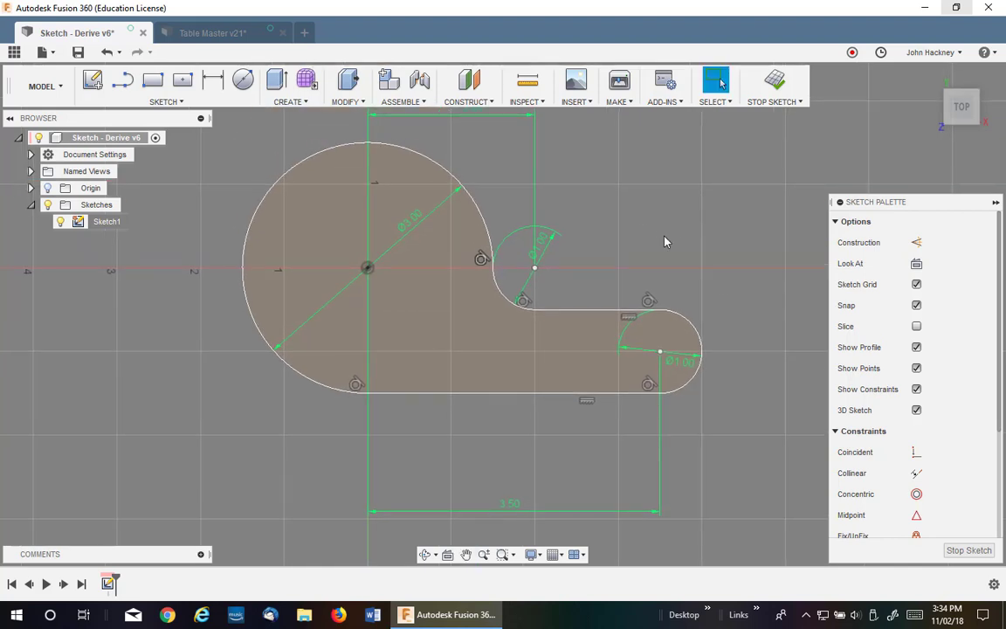
Step: Save the source design as a new version and update Table Master's out-of-date references
left_click(78, 54)
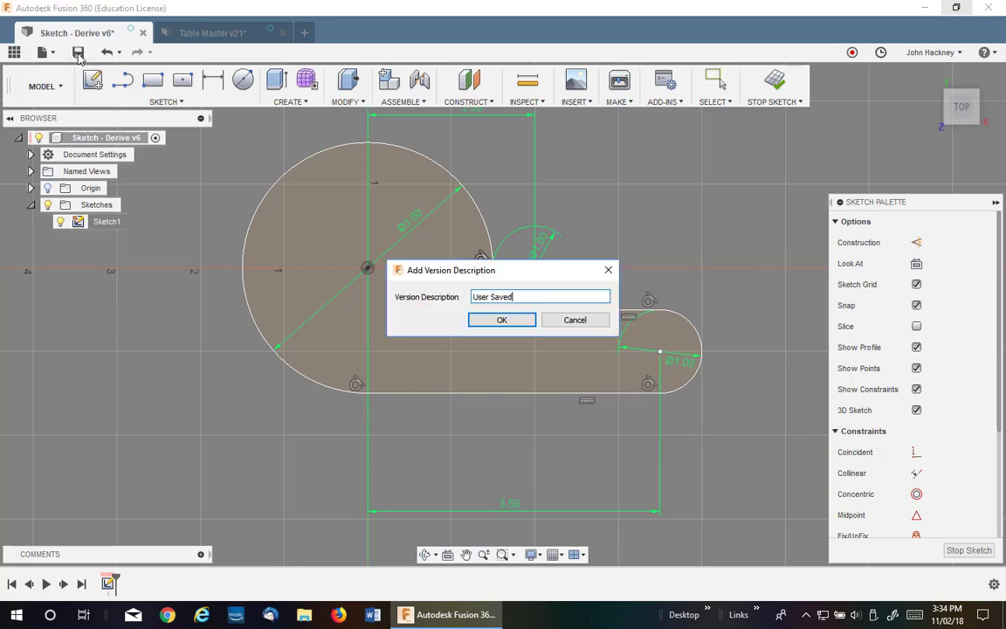
left_click(501, 319)
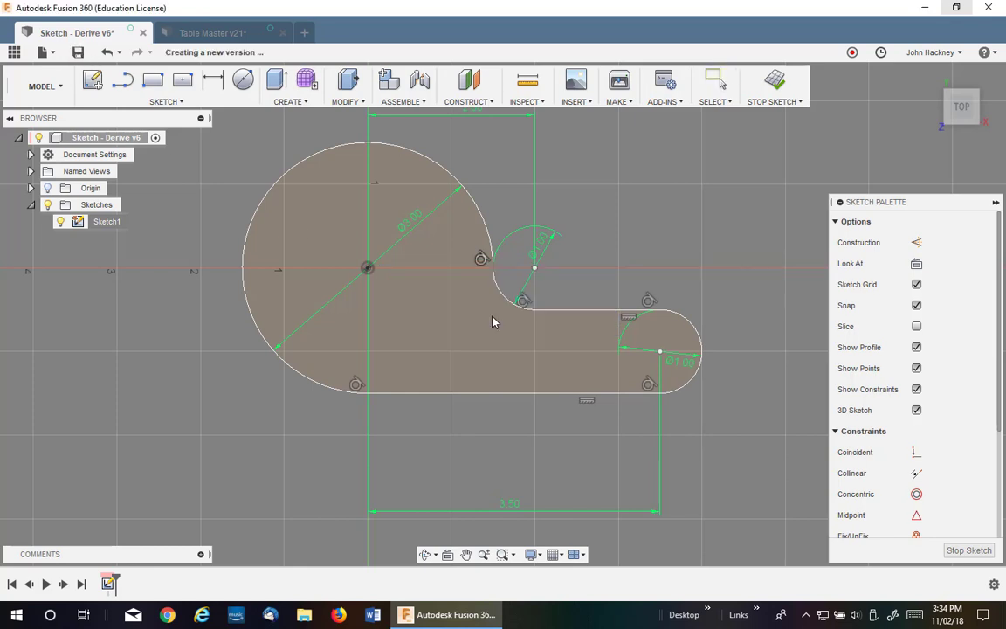
left_click(203, 33)
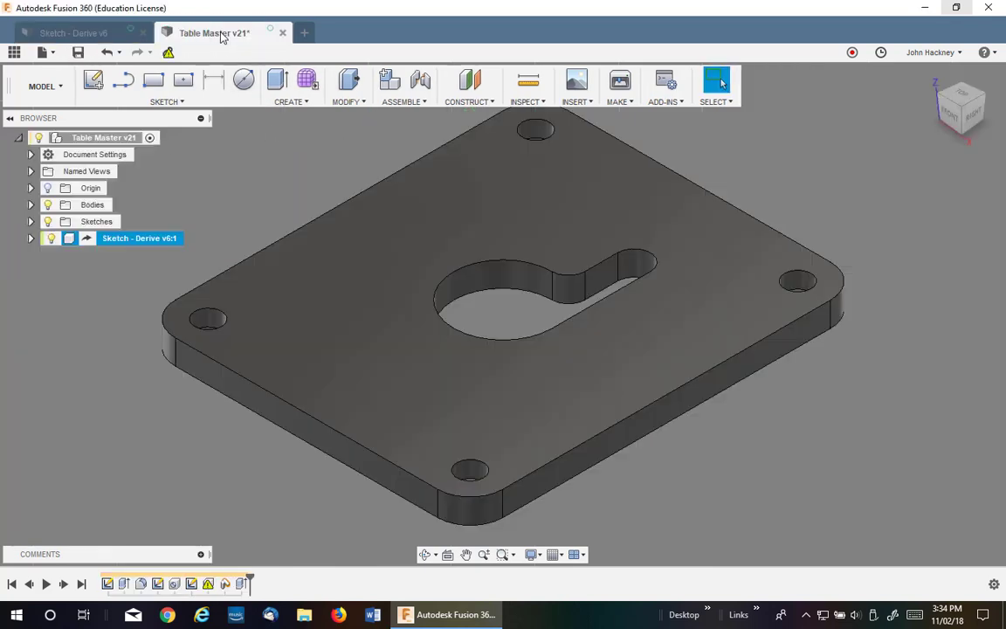
left_click(169, 54)
left_click(168, 54)
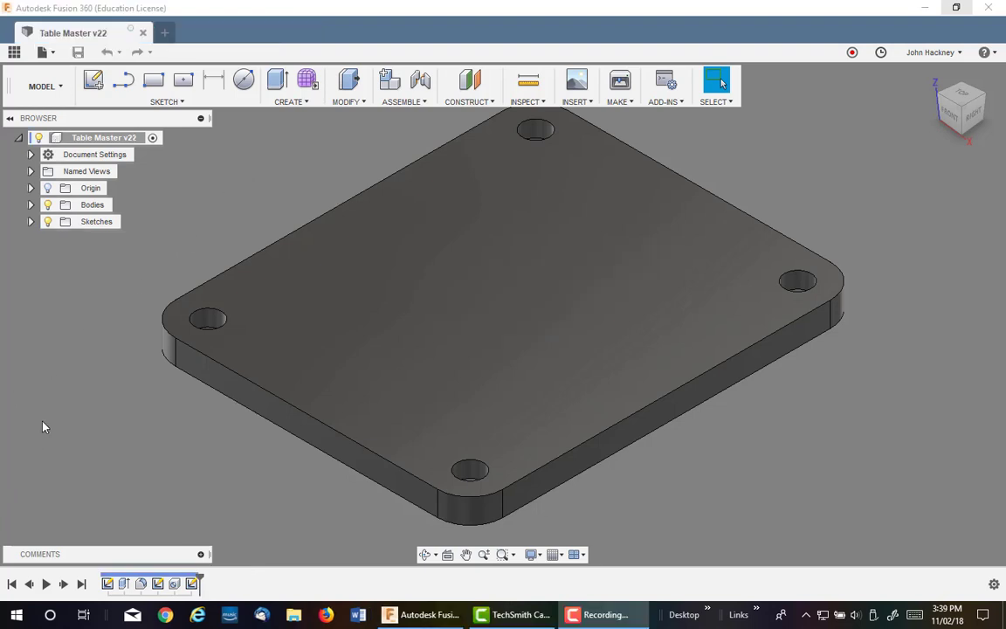
middle_click_drag(219, 200, 247, 212)
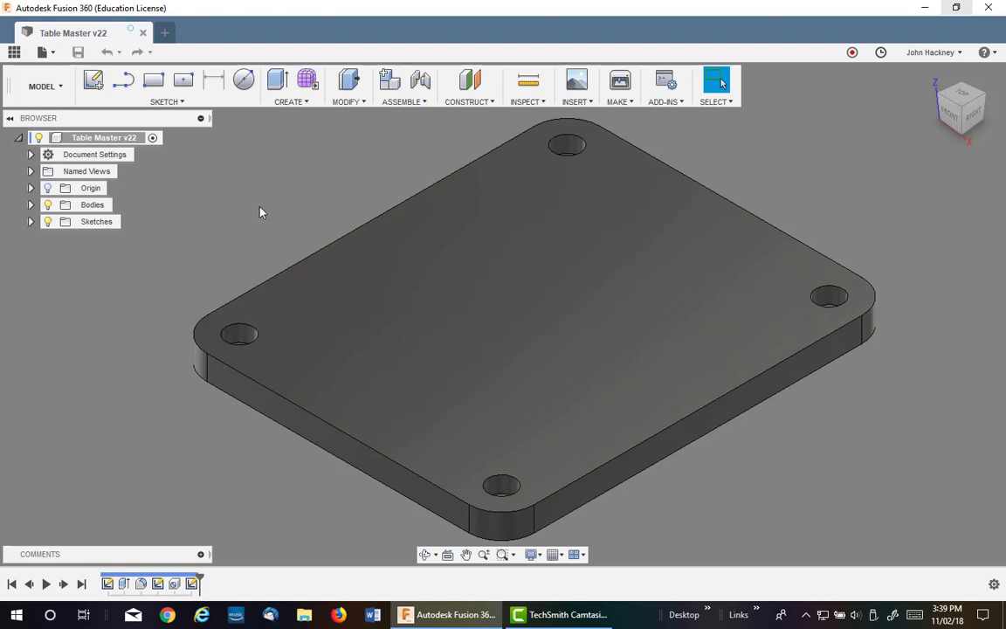
Step: Start deriving Table Master v22 as a whole component, expanding its bodies and sketches
left_click(289, 102)
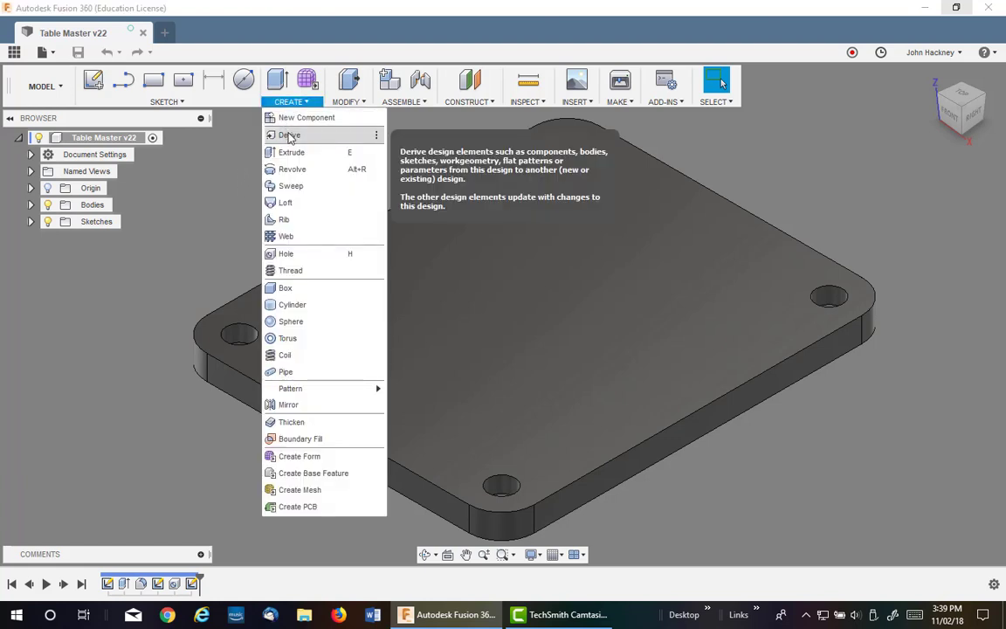
left_click(289, 136)
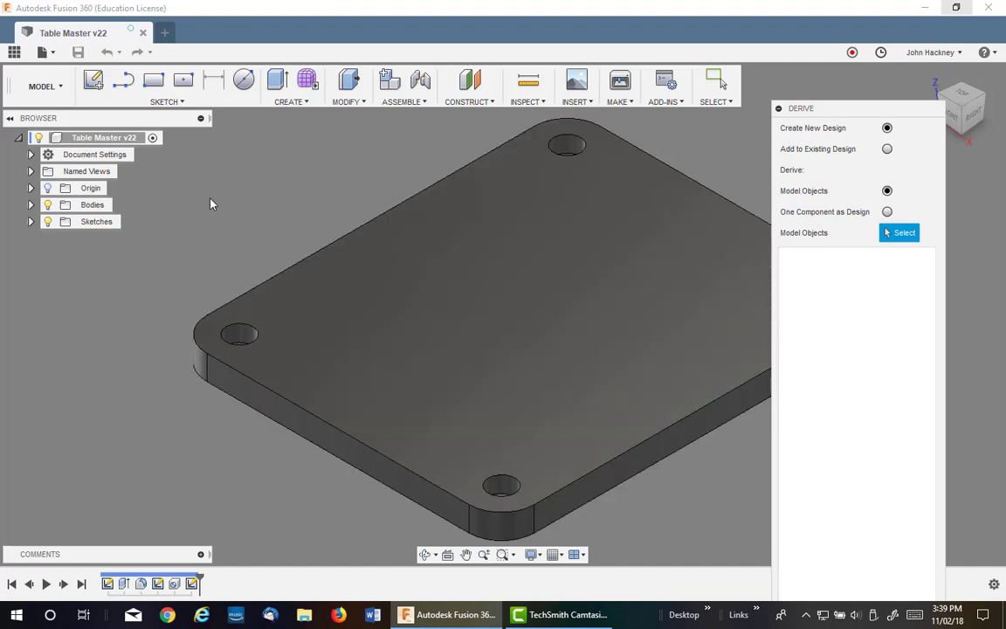
left_click(887, 212)
left_click(117, 141)
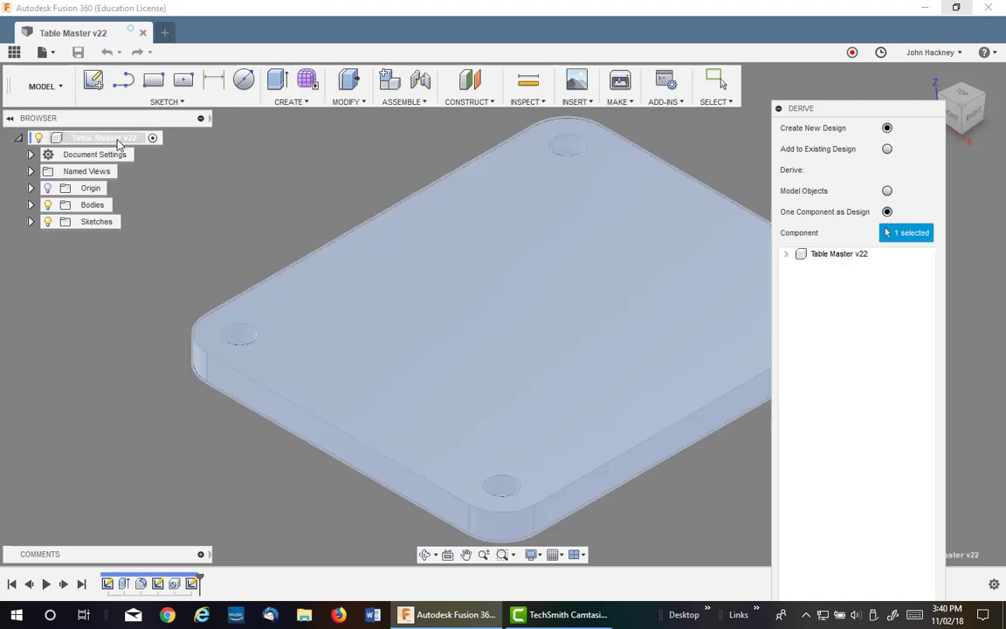
left_click(786, 253)
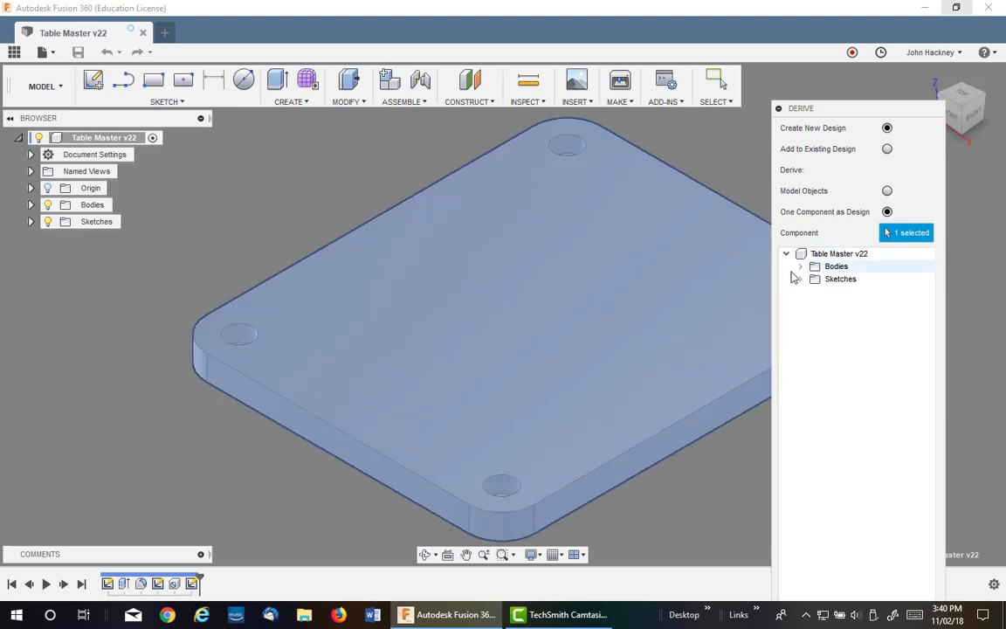
left_click(800, 265)
left_click(799, 291)
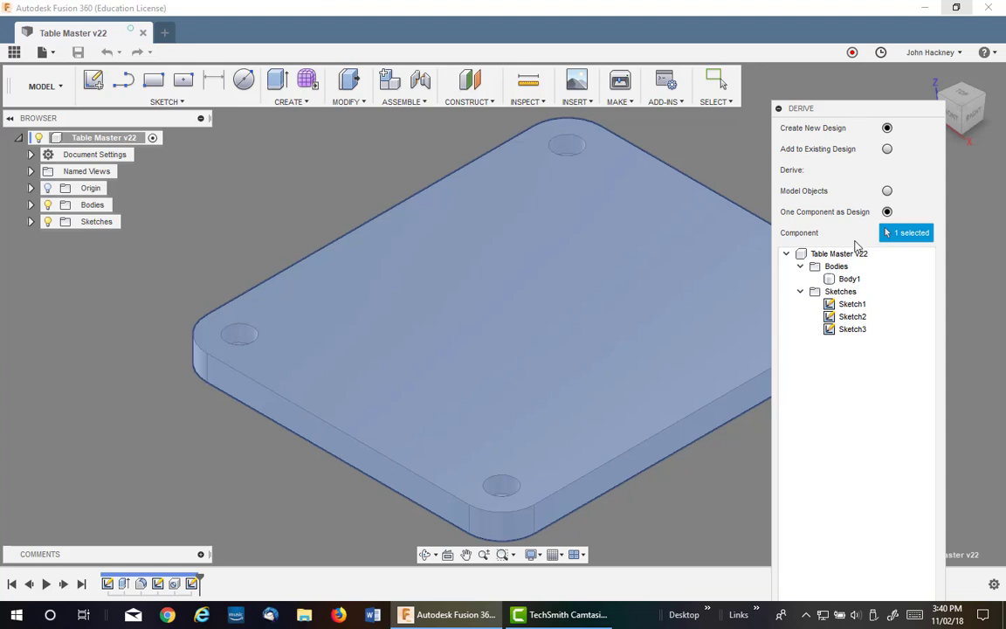
left_click_drag(851, 111, 844, 27)
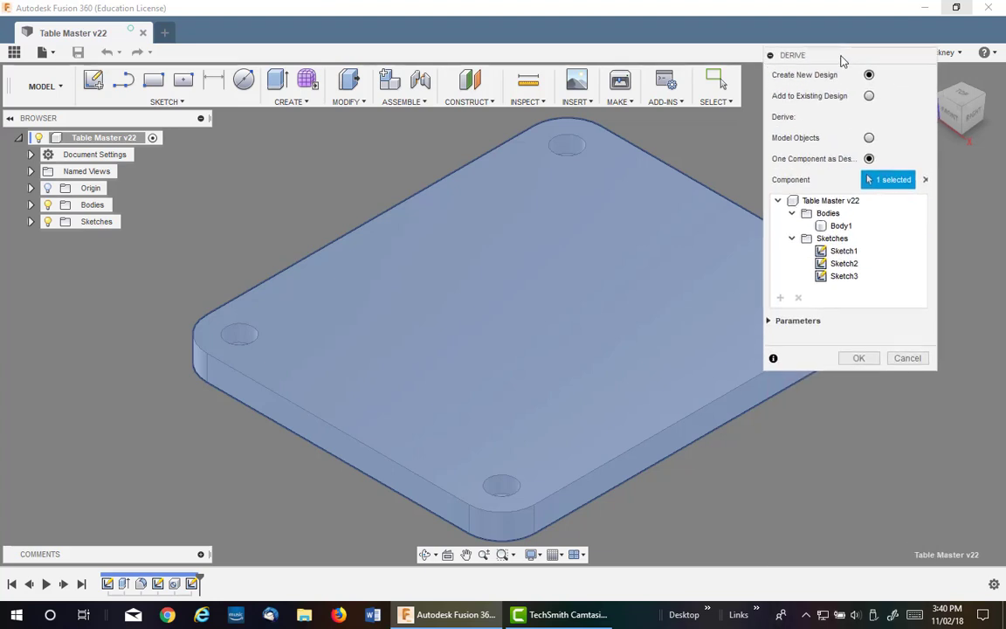
Step: Cancel the whole-component derive and launch Derive again in Model Objects mode
left_click(917, 358)
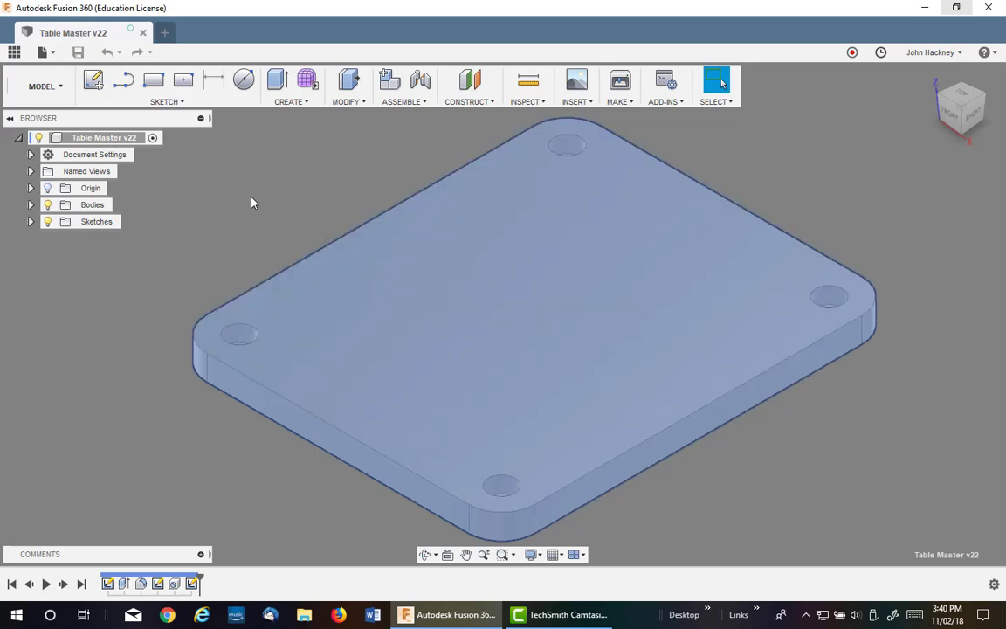
left_click(288, 98)
left_click(290, 137)
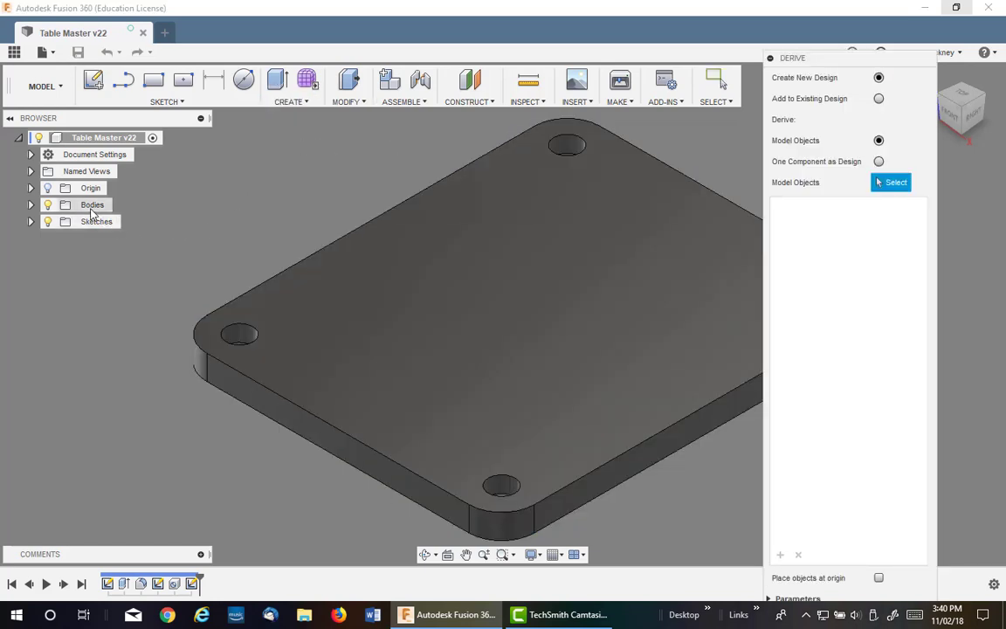
Step: Select Body1 from the Bodies folder and derive it into a new Untitled design
left_click(31, 204)
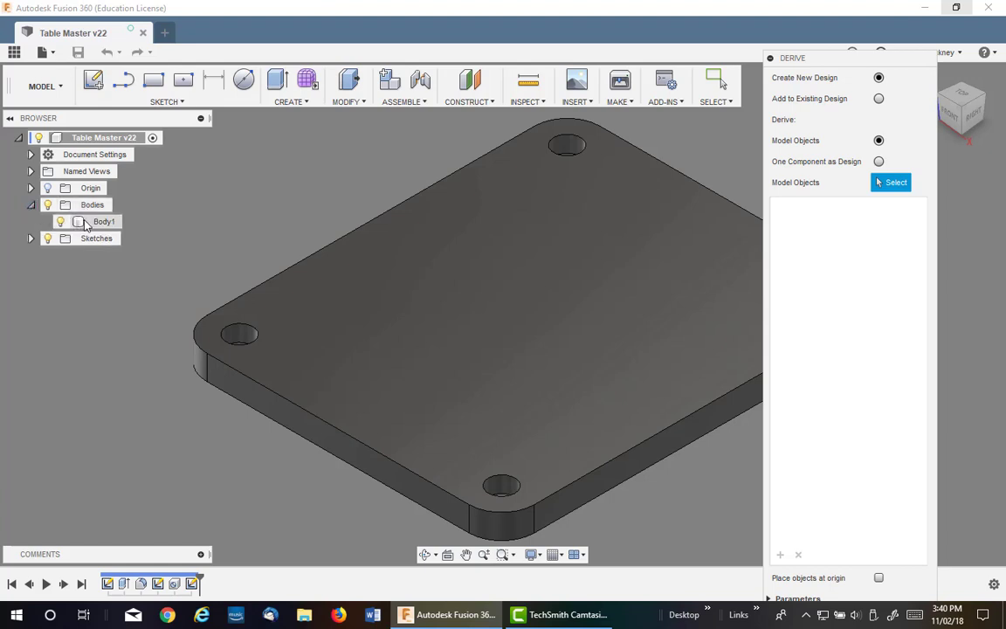
left_click(103, 221)
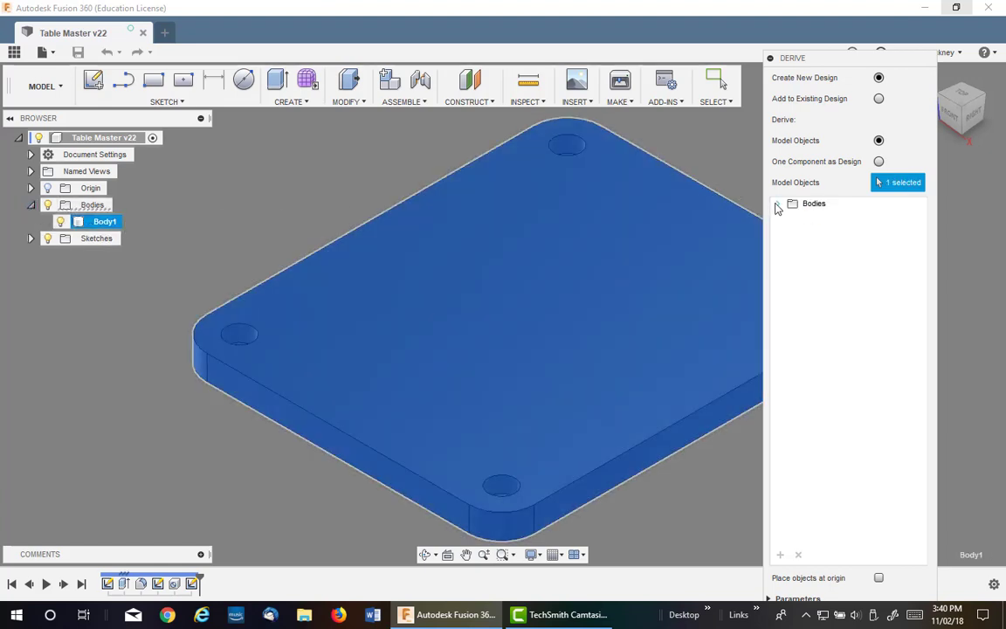
left_click(777, 204)
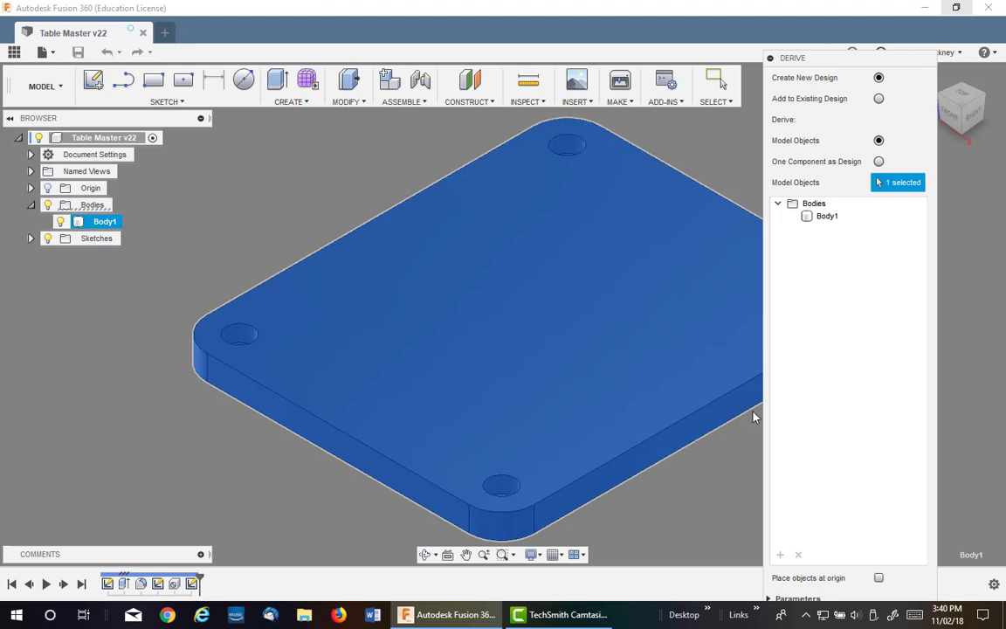
left_click_drag(833, 67, 833, 34)
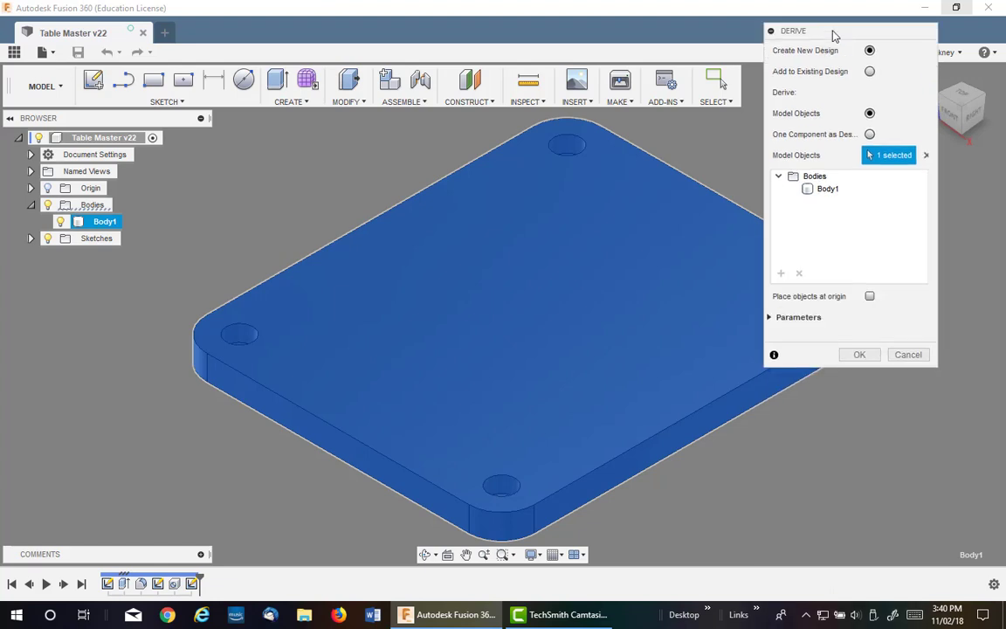
left_click(864, 349)
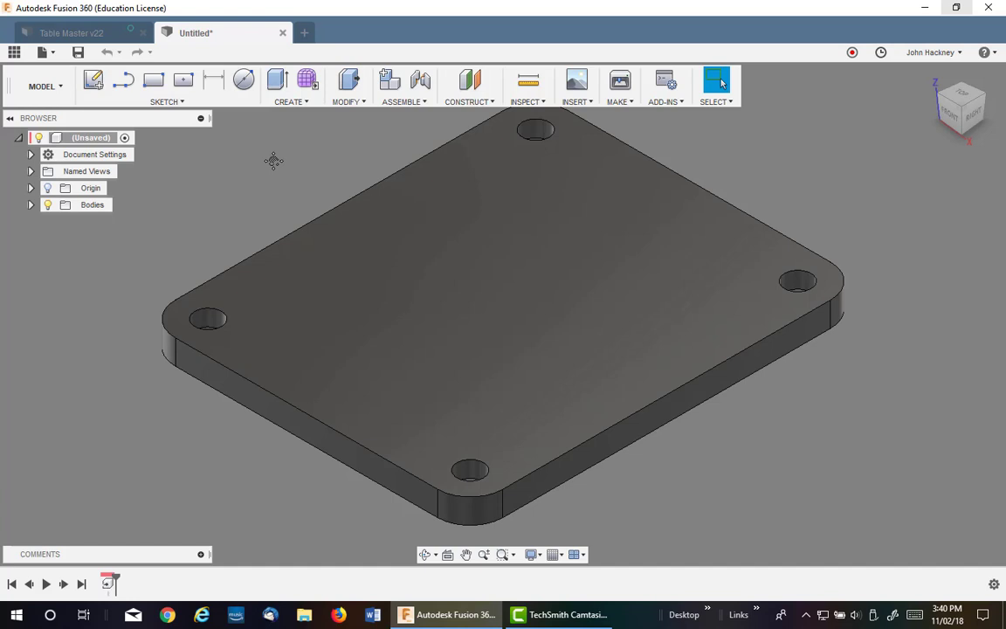
Step: Save the untitled derived plate as 'Second Table' and reveal Body1 in the Bodies folder
middle_click_drag(272, 157, 287, 184)
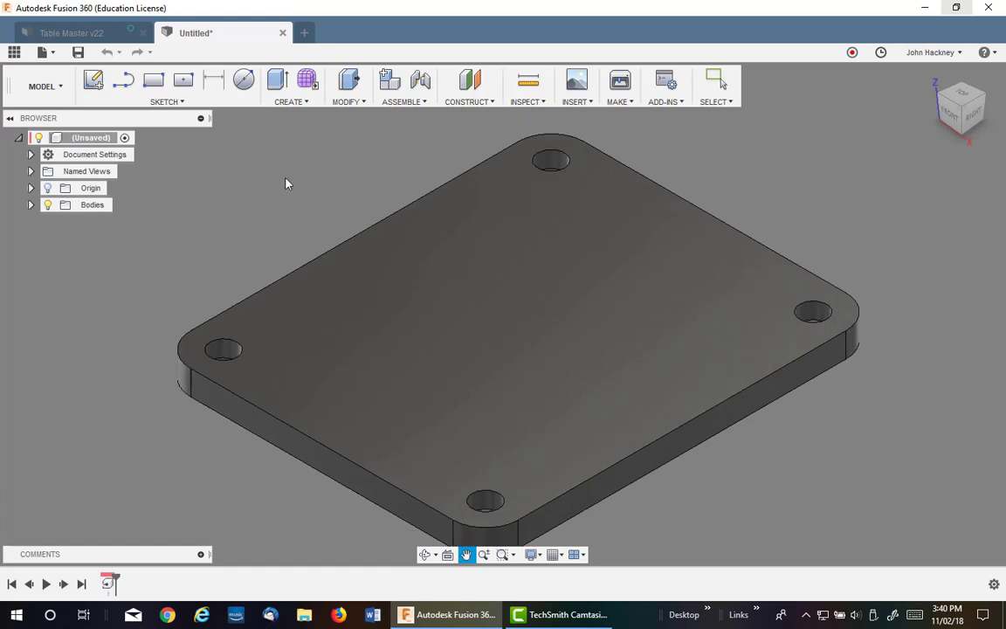
left_click(77, 52)
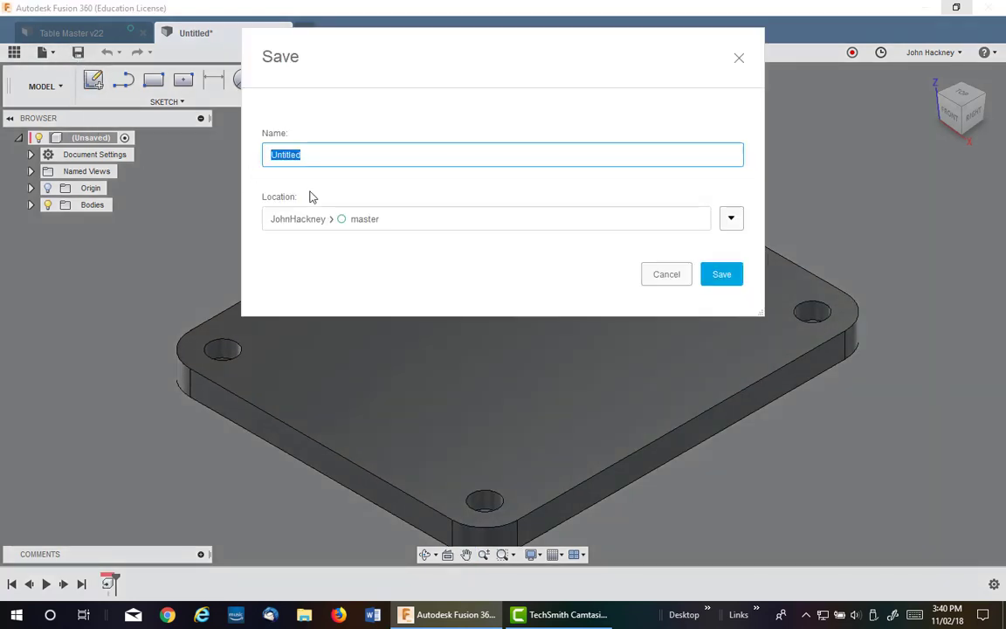
type("Secon d")
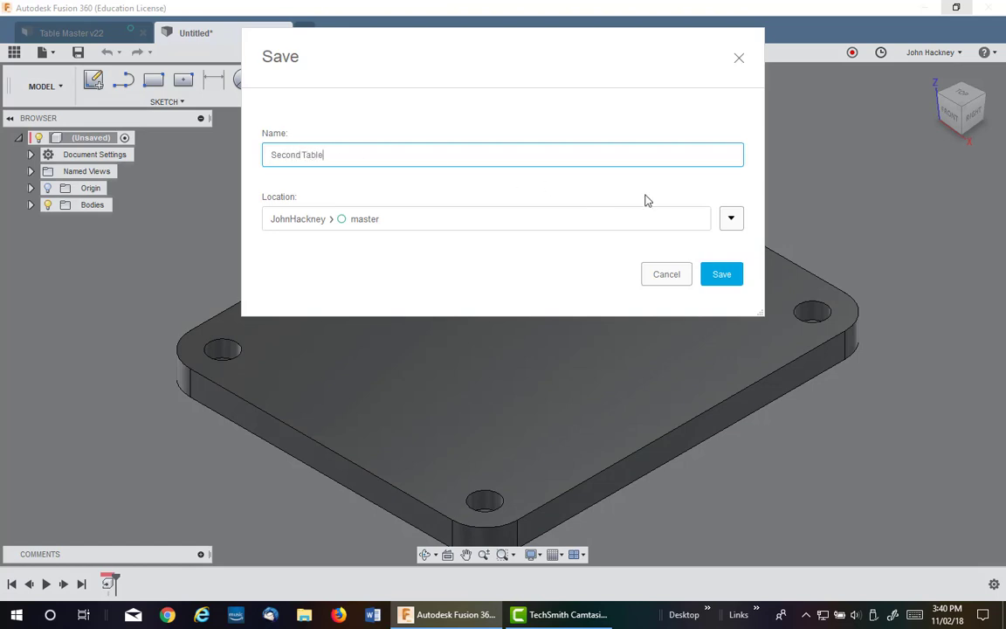
left_click(725, 276)
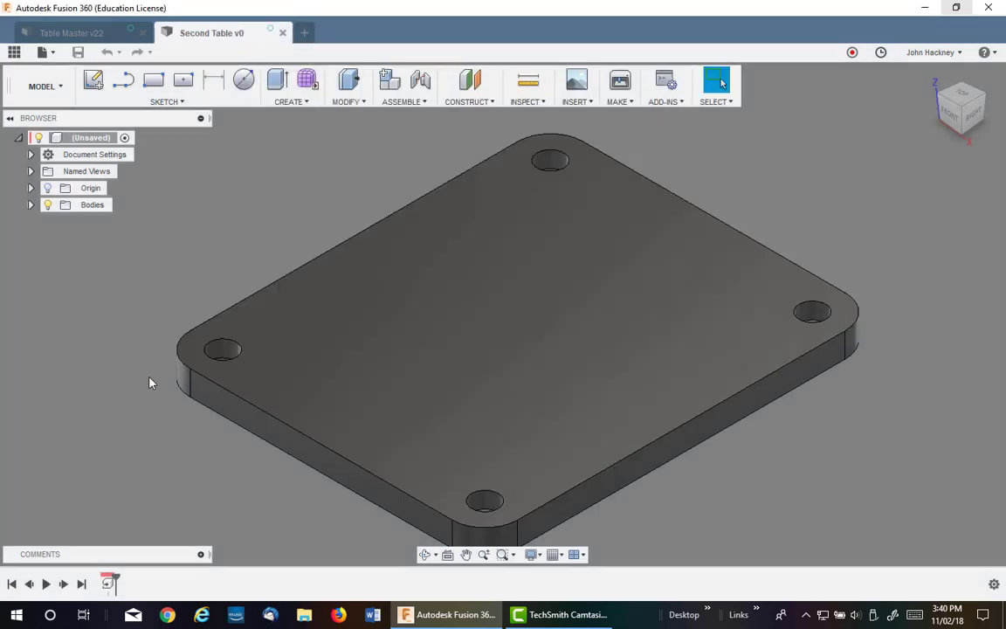
left_click(30, 206)
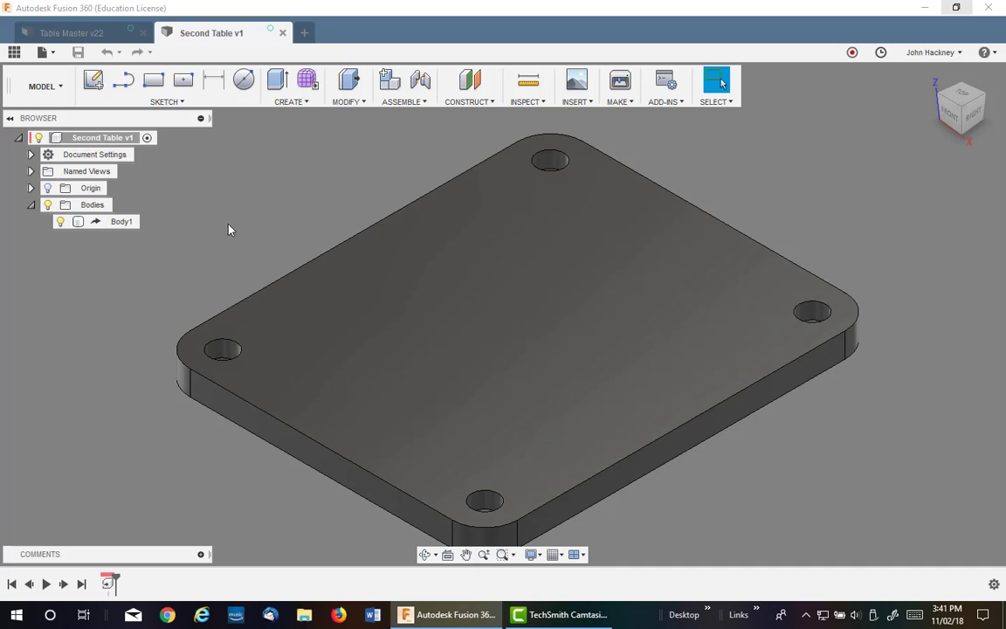
left_click(578, 102)
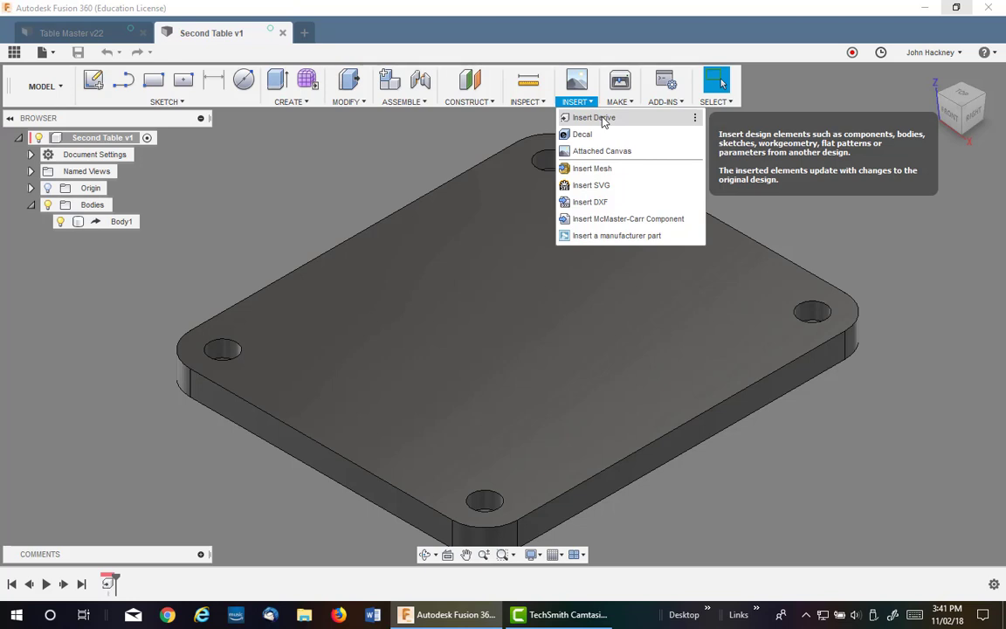
Step: Derive Cutout Sketch from the Cutting Sketch v2 design into Second Table as a component
left_click(593, 118)
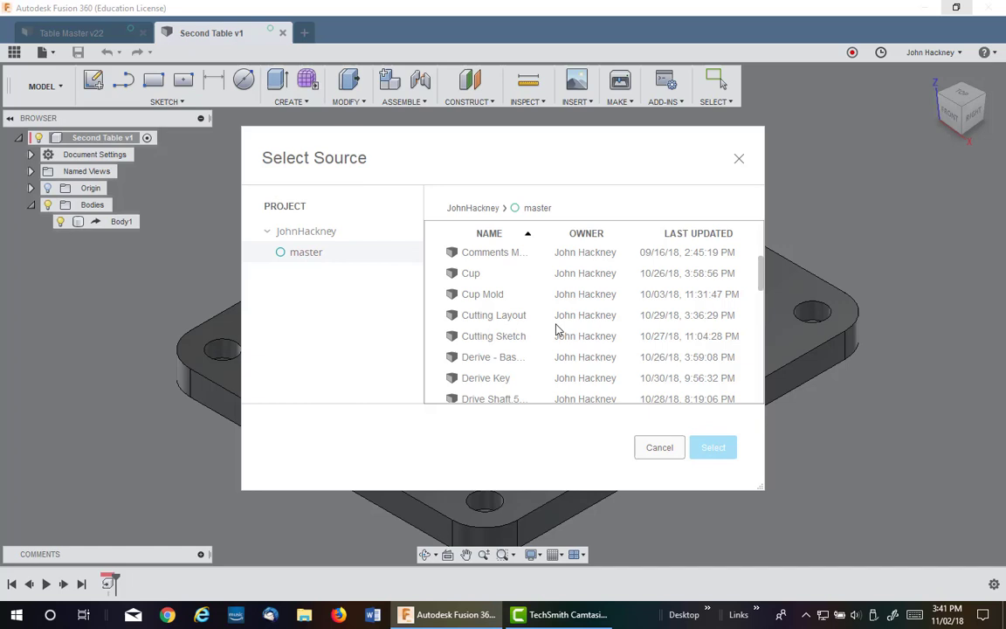
left_click(539, 337)
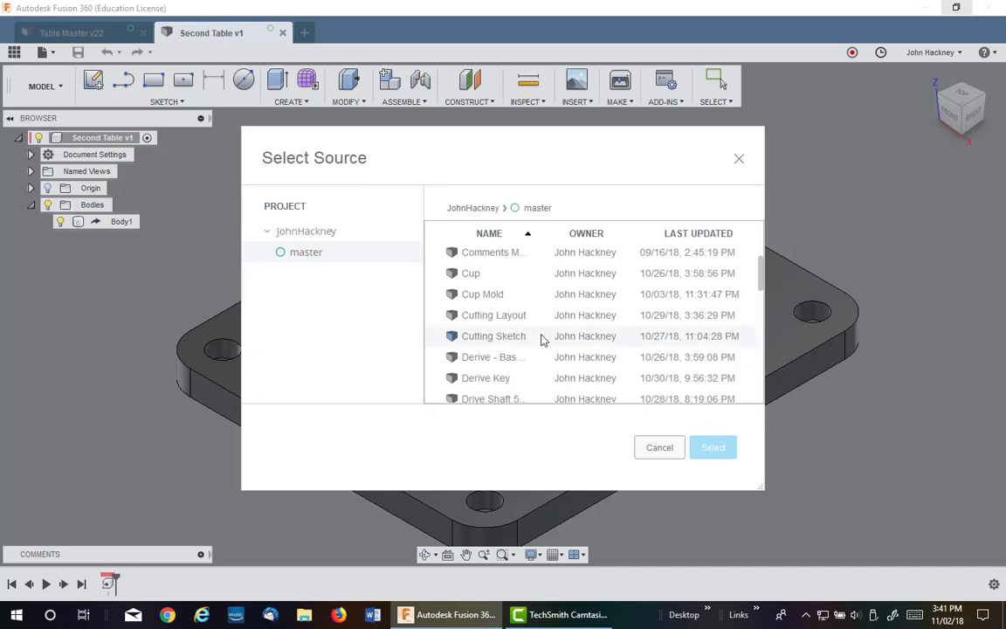
left_click(710, 447)
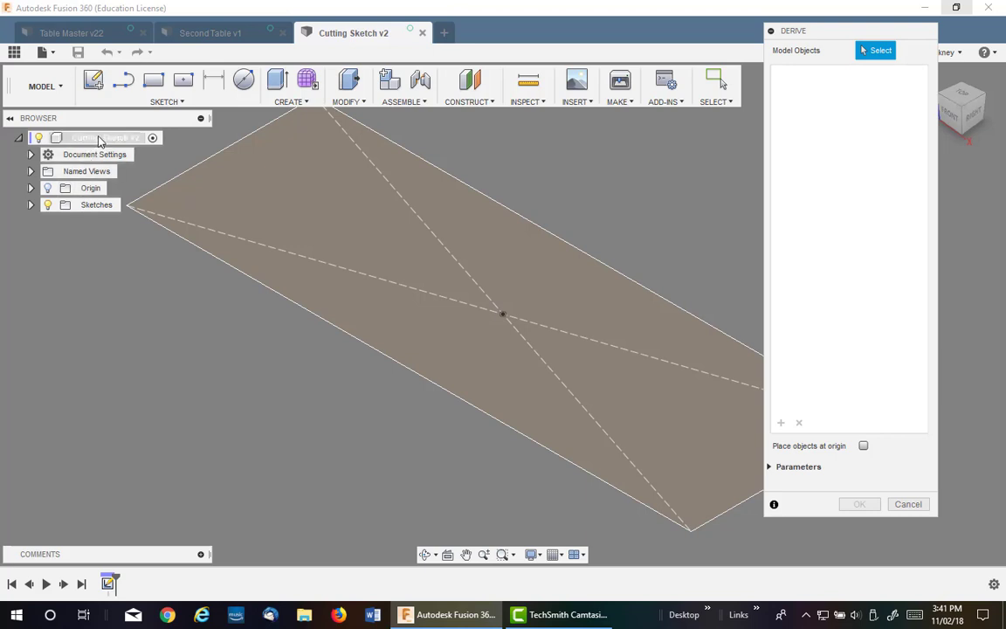
left_click(100, 138)
left_click(778, 71)
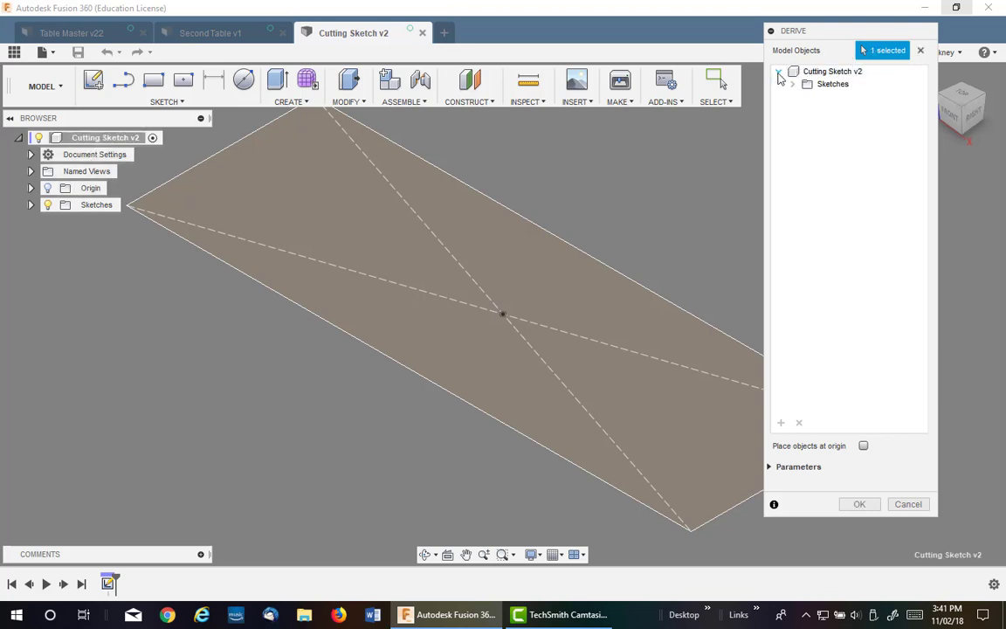
left_click(793, 84)
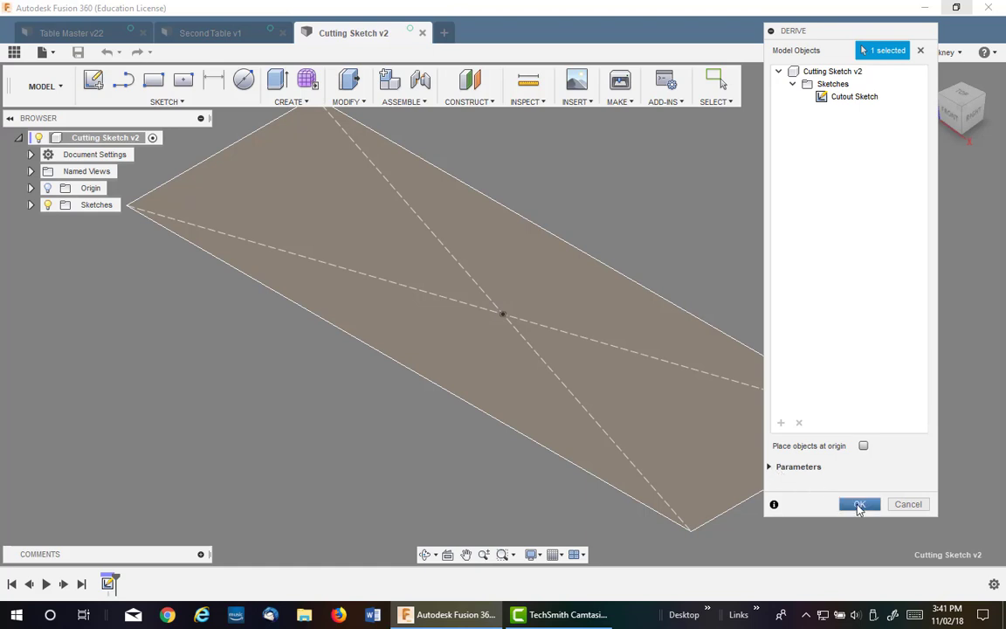
left_click(859, 506)
left_click(589, 370)
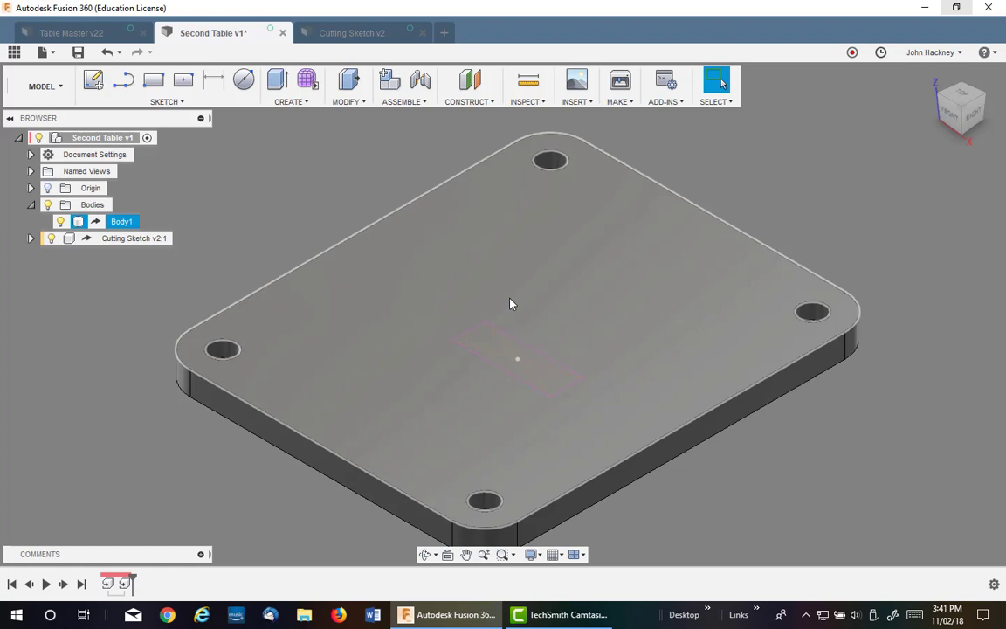
left_click(218, 193)
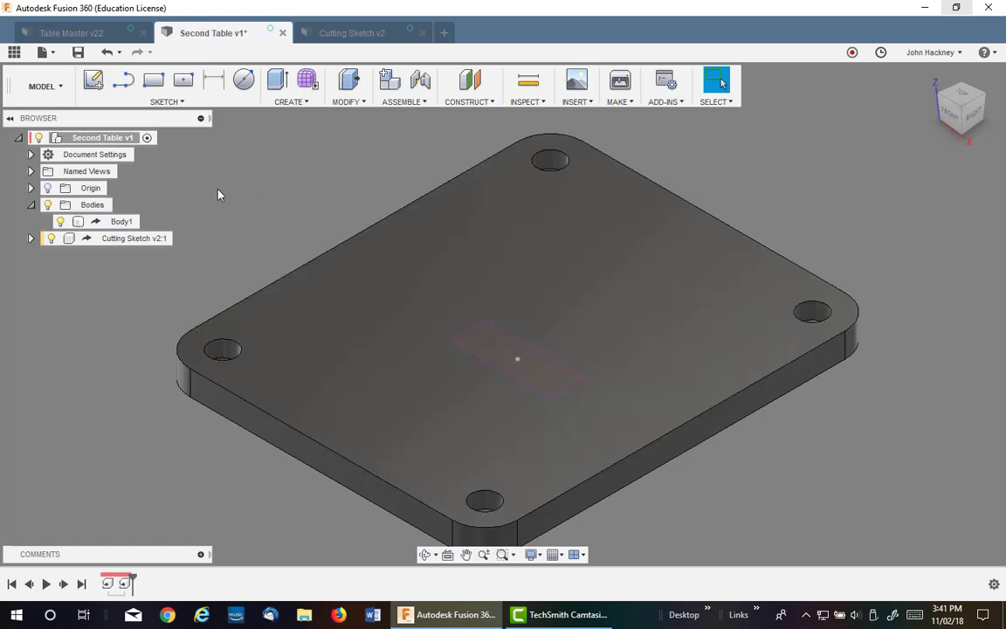
Step: Move Cutting Sketch v2:1 point-to-point from the sketch centre to the top-face centre
right_click(81, 240)
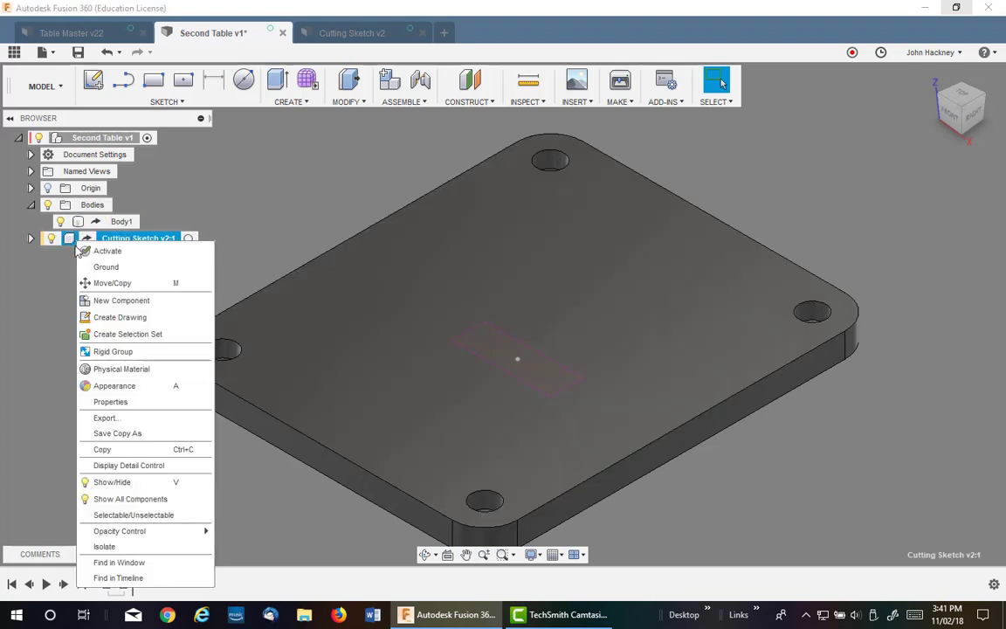
left_click(144, 282)
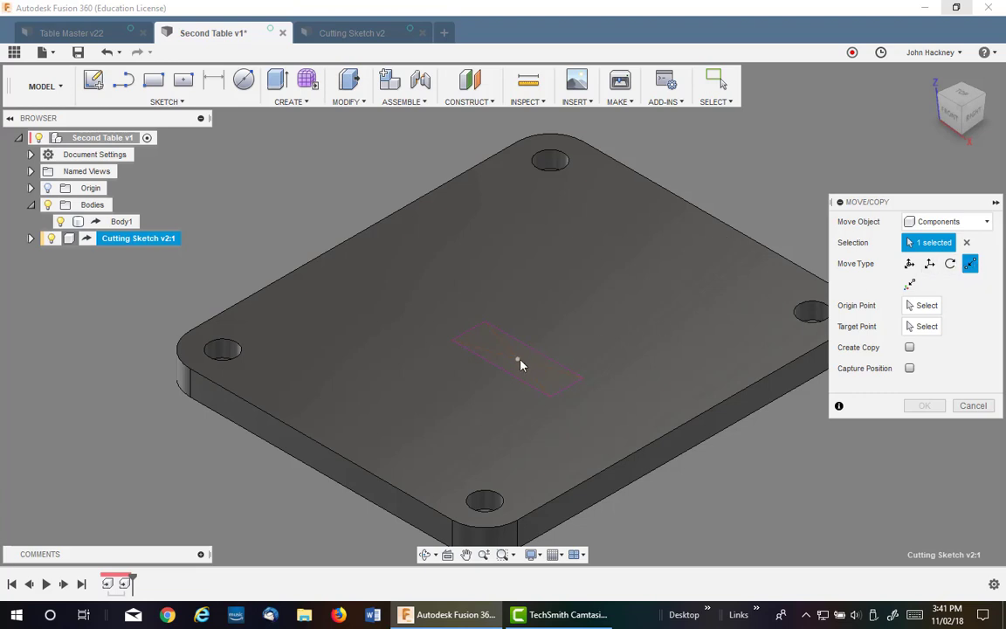
left_click(921, 306)
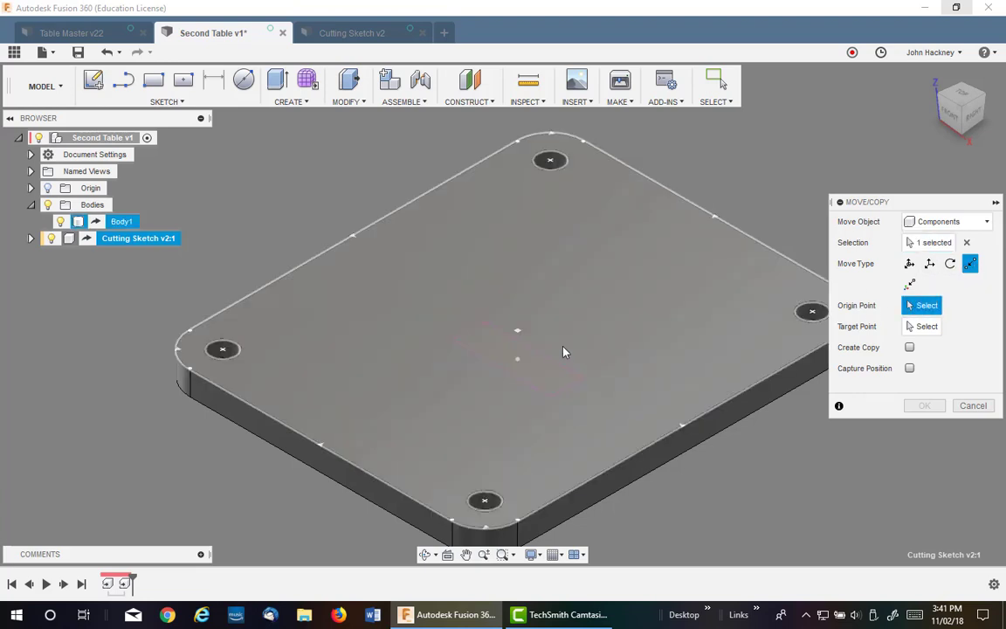
left_click(519, 360)
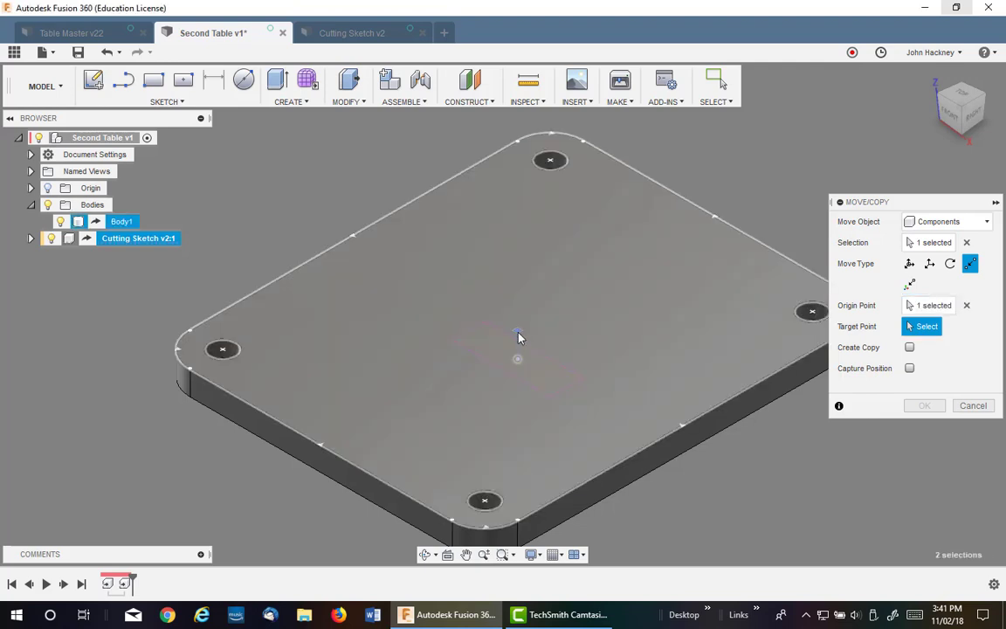
left_click(923, 406)
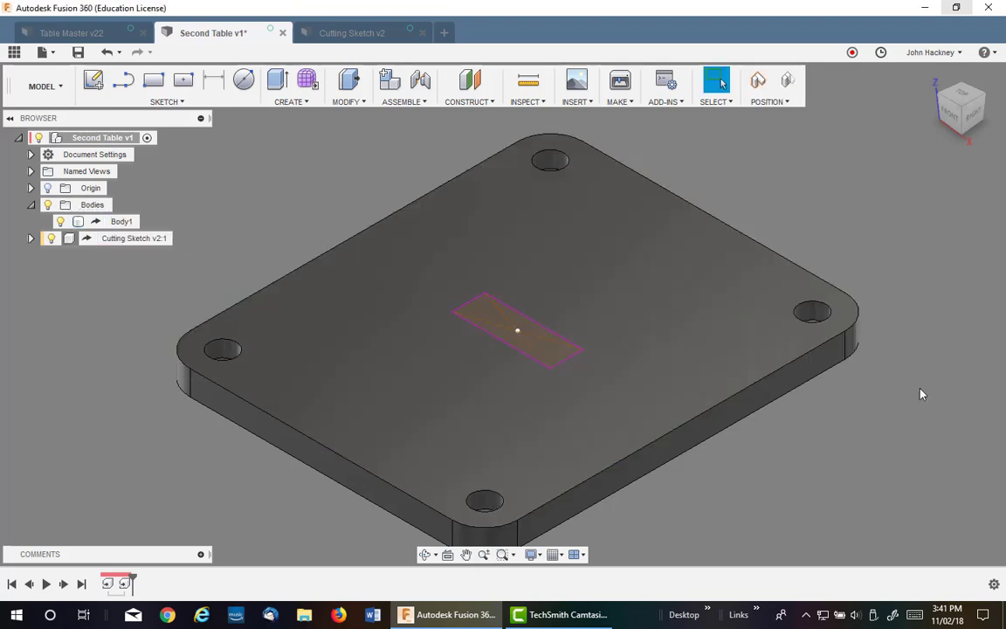
Step: Extrude-cut the rectangular cutout profile through the plate with an All extent to make a slot
left_click(268, 91)
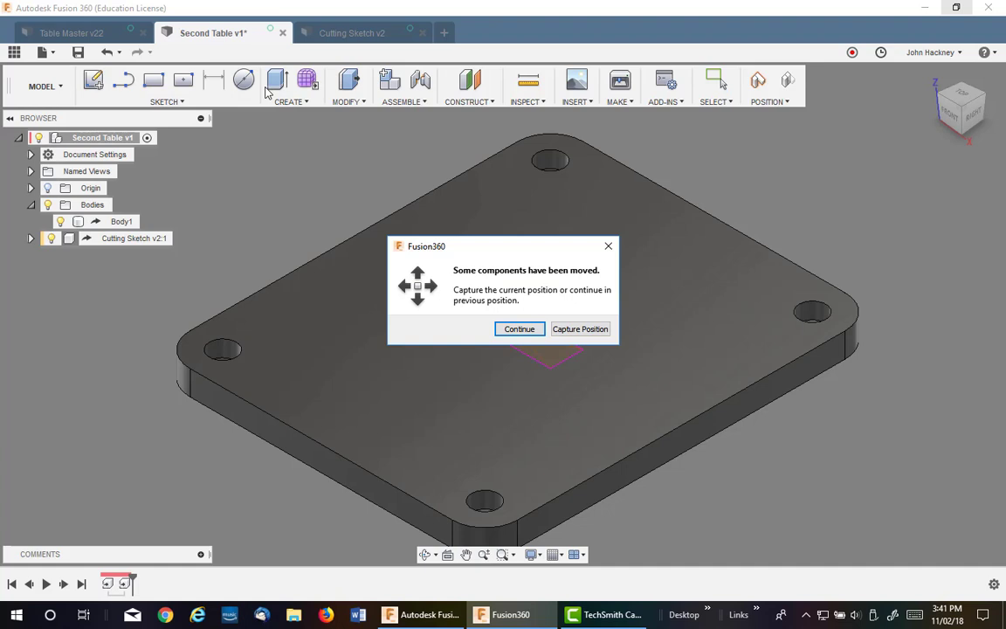
left_click(576, 329)
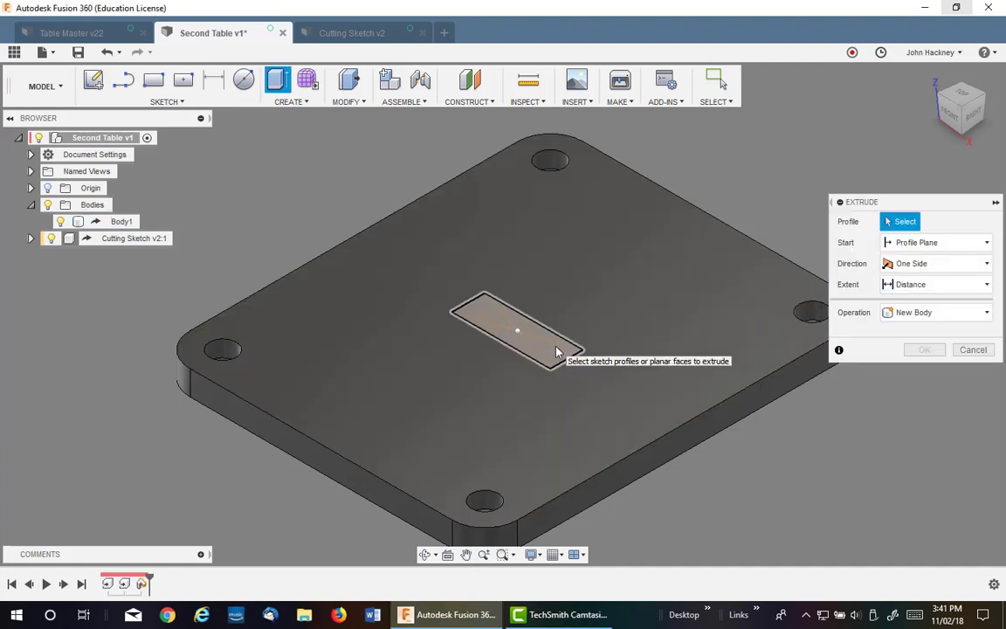
left_click(500, 310)
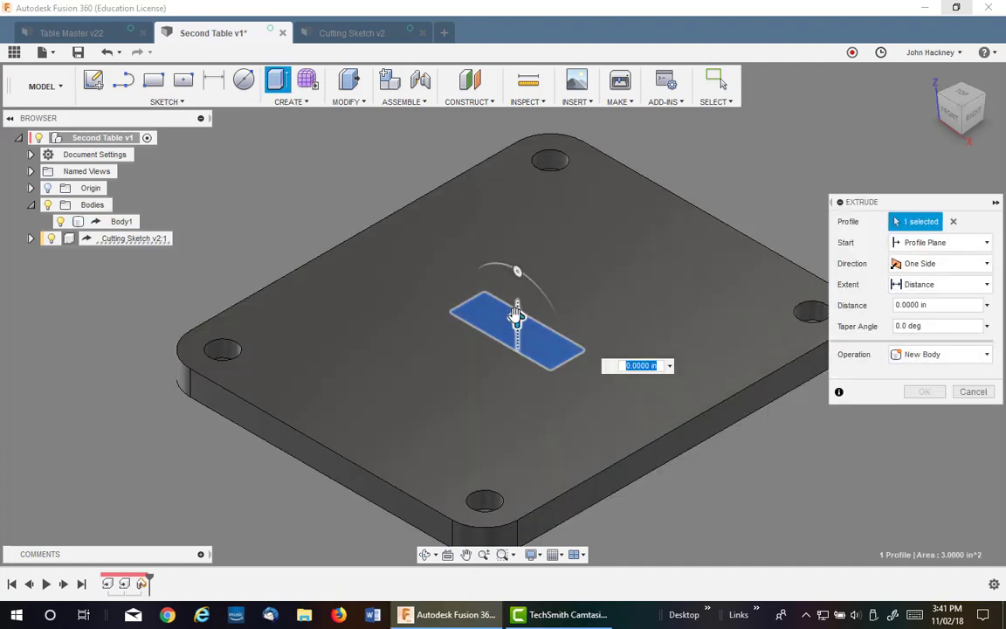
left_click_drag(517, 318, 518, 336)
left_click(961, 285)
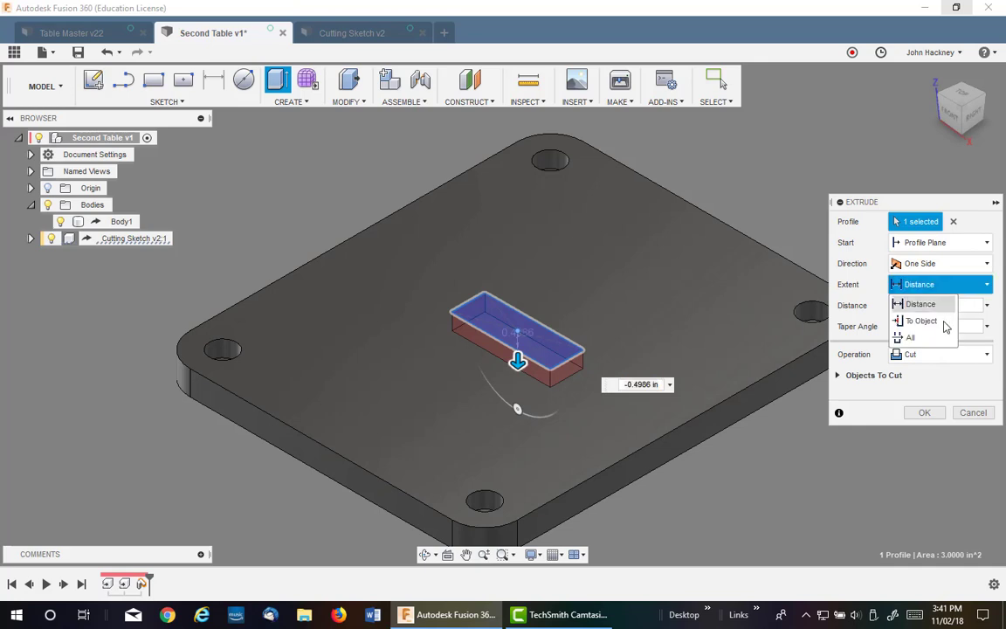
left_click(933, 338)
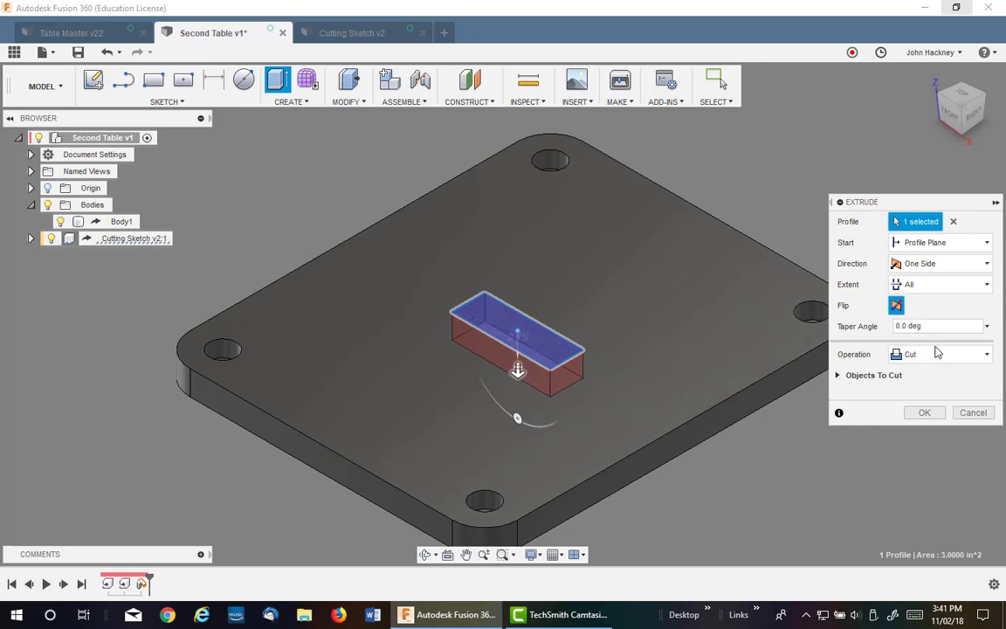
left_click(926, 412)
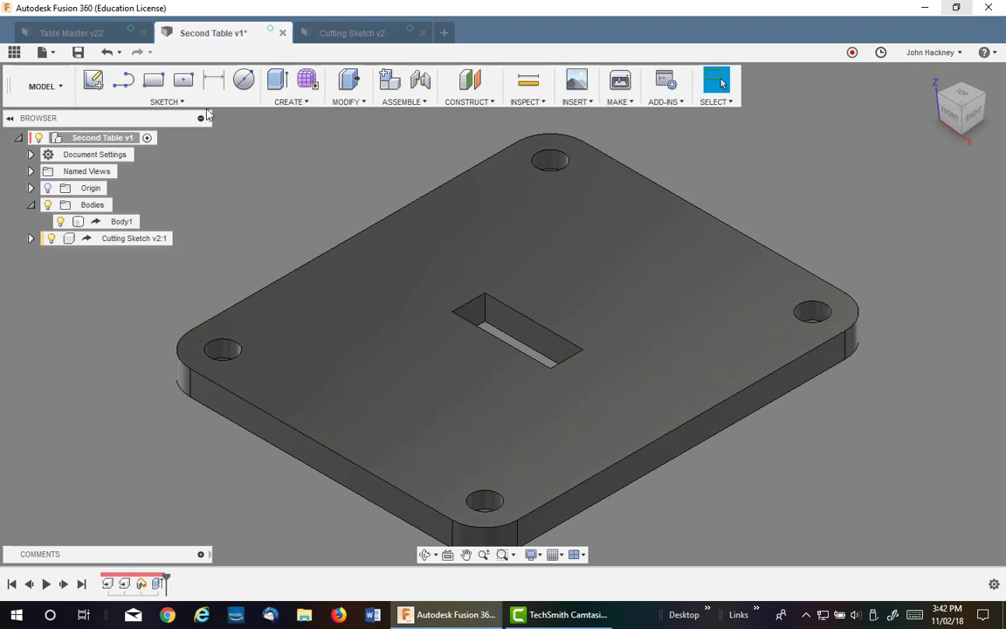
Step: Save Second Table with the default description and switch to the Table Master design
left_click(77, 53)
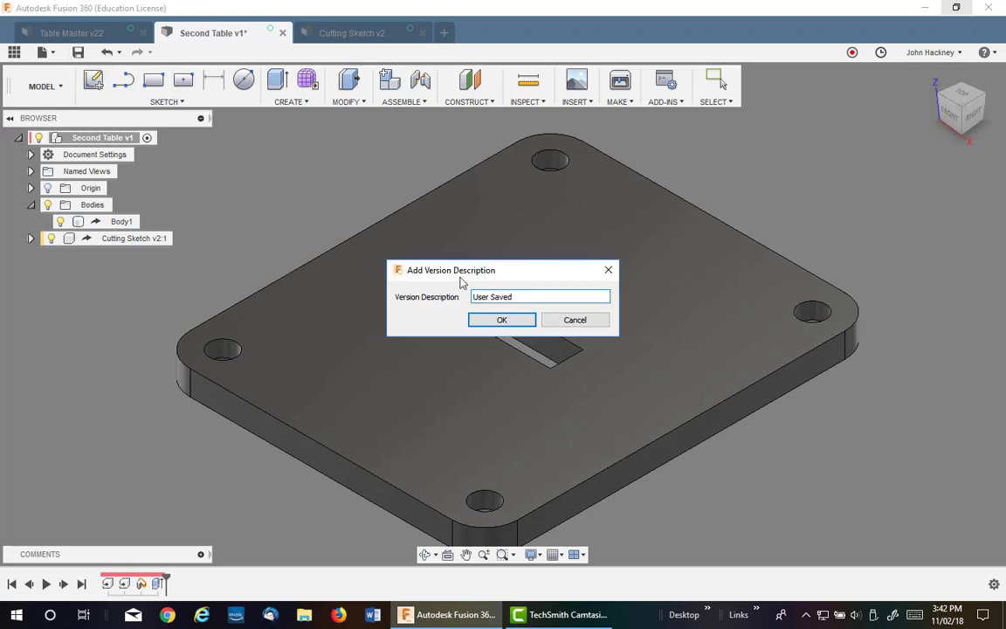
left_click(501, 319)
left_click(87, 35)
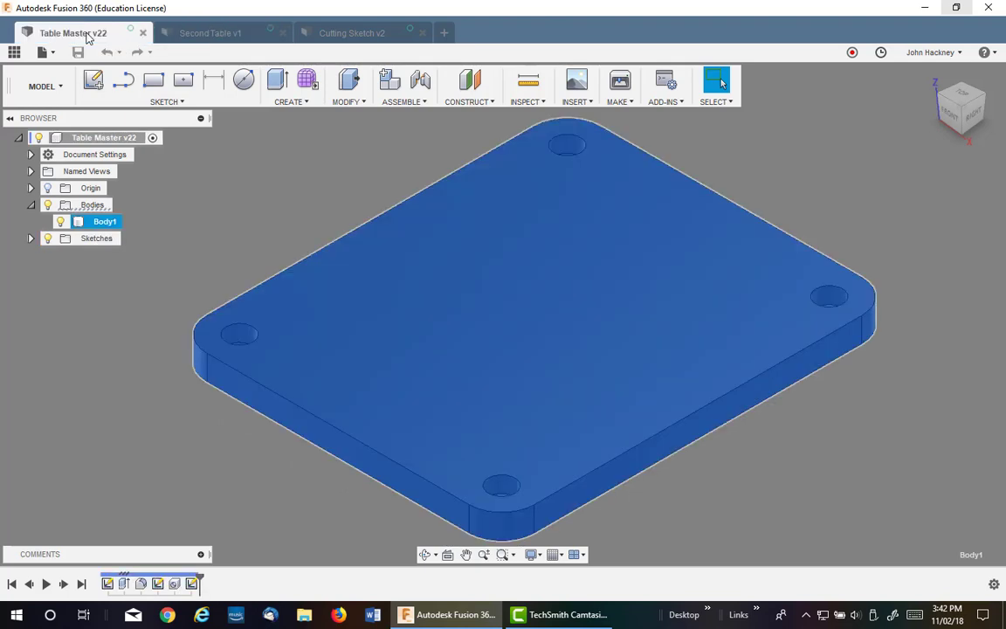
left_click(264, 193)
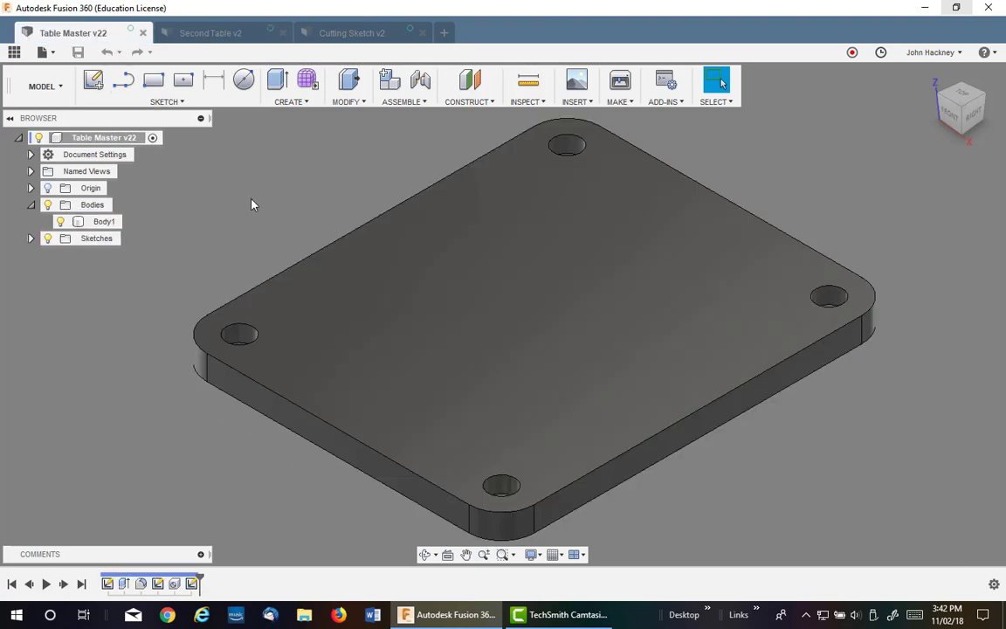
middle_click_drag(252, 204, 271, 198)
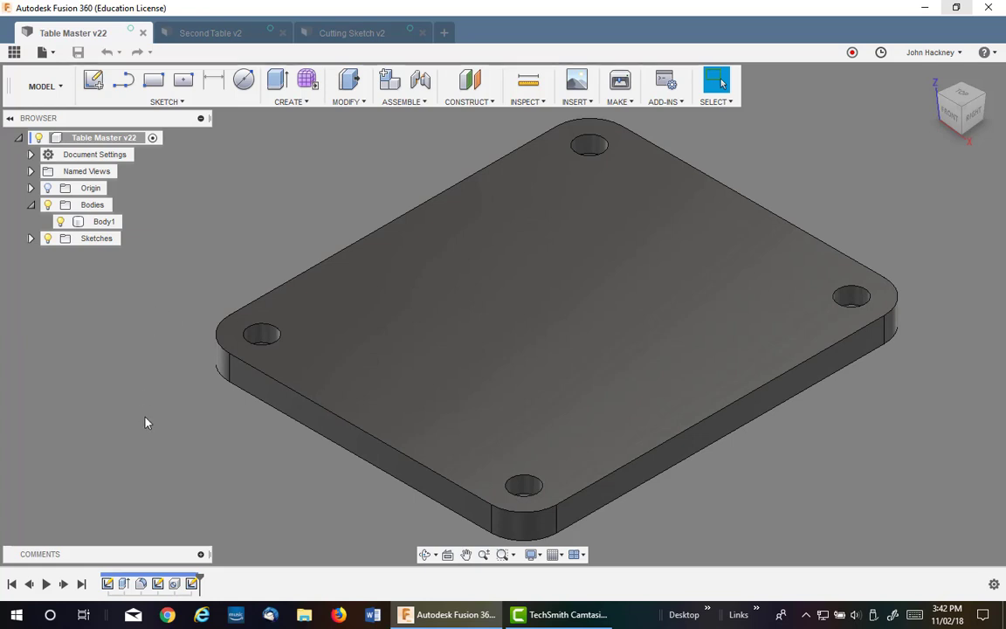
Step: Change the Table Master corner fillet radius to 0.5 in and save the design
right_click(140, 584)
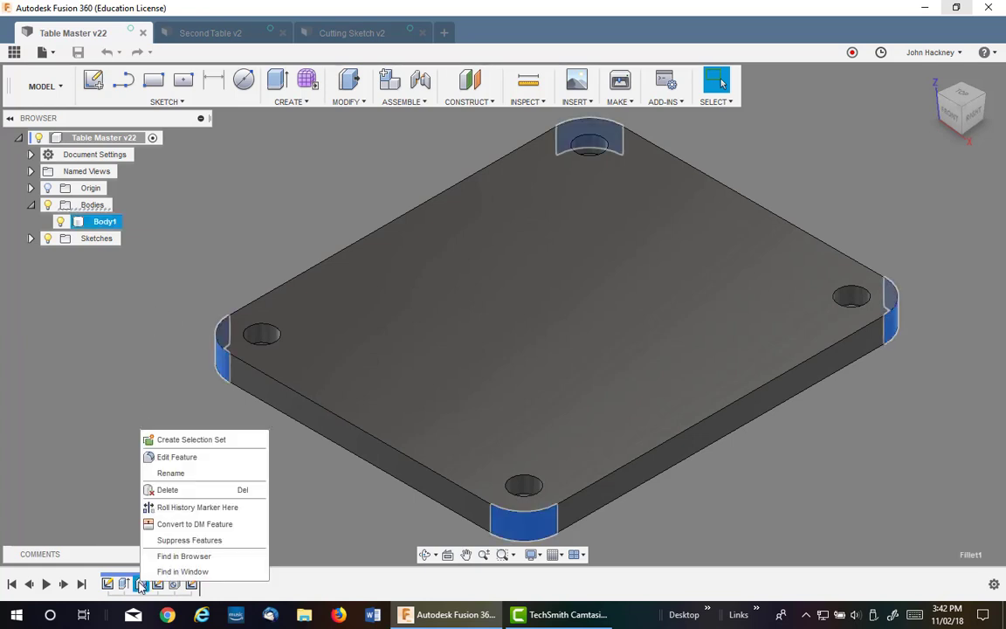
left_click(176, 458)
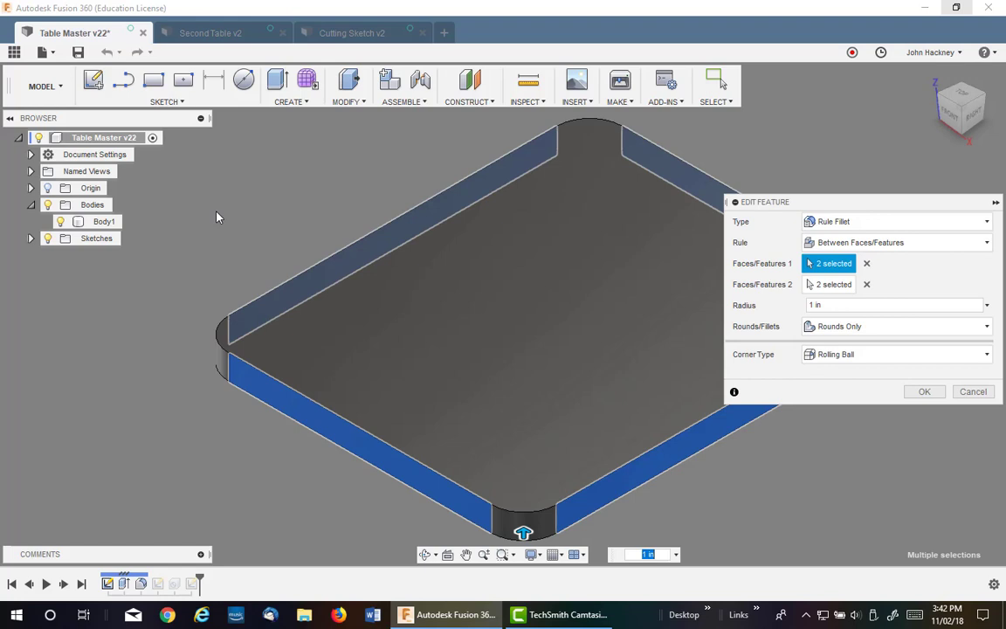
left_click_drag(844, 304, 754, 310)
type(".5")
key("Return")
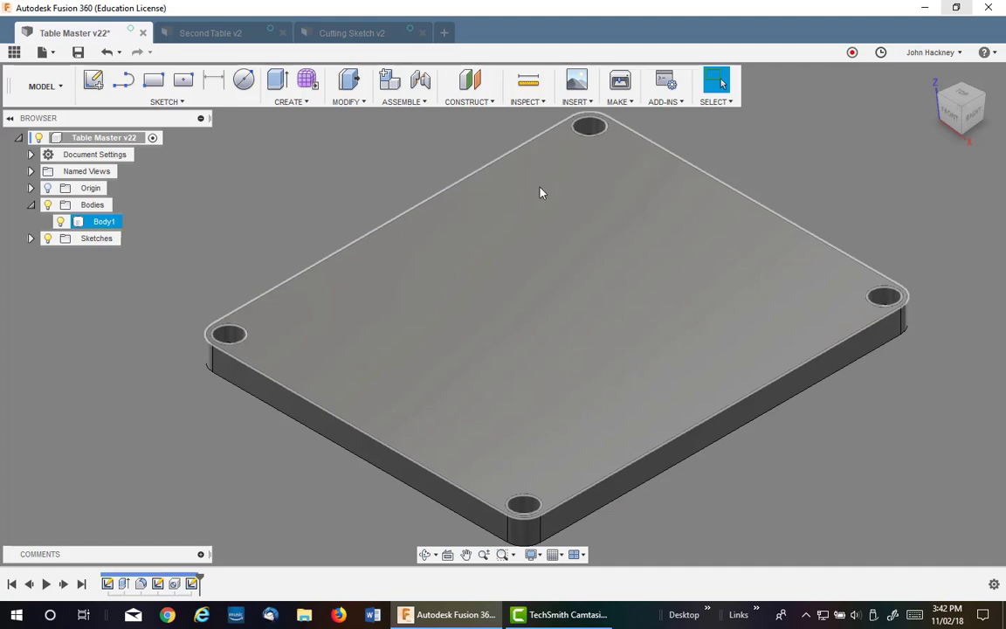
left_click(78, 52)
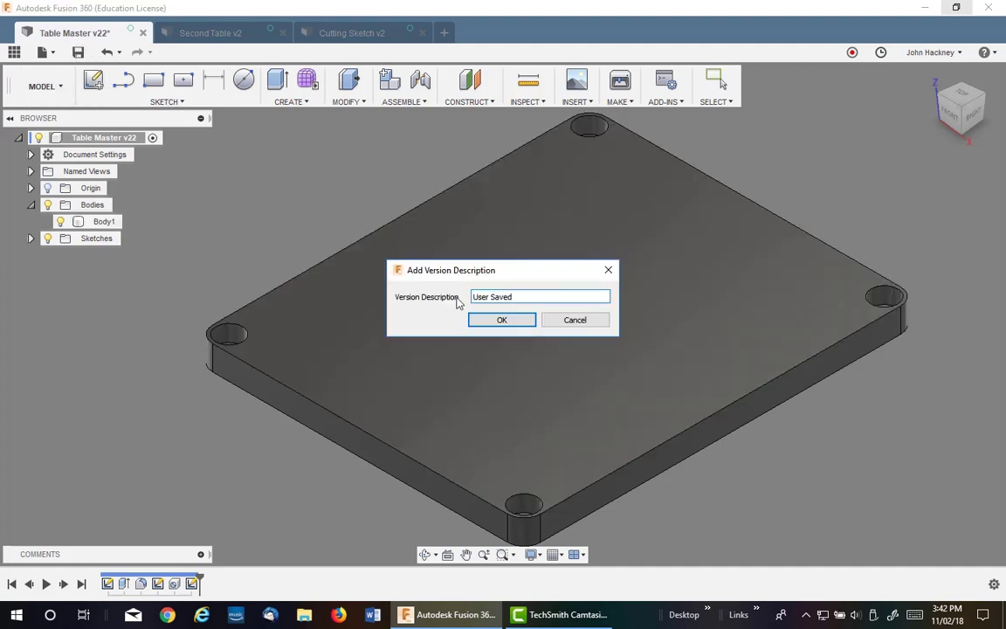
left_click(495, 321)
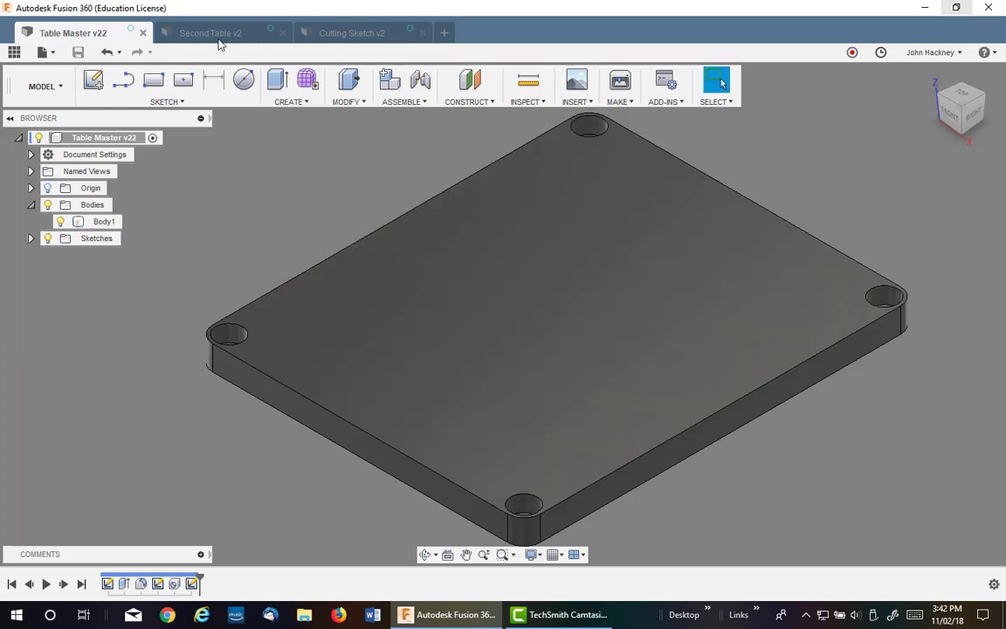
Step: Update Second Table's out-of-date reference to the Table Master plate
left_click(220, 37)
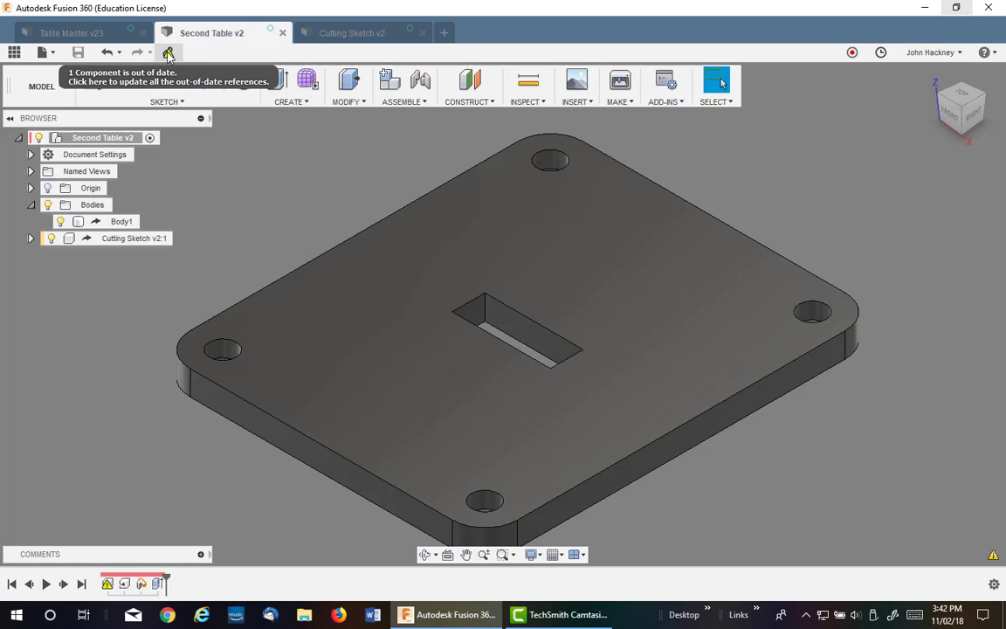
left_click(168, 53)
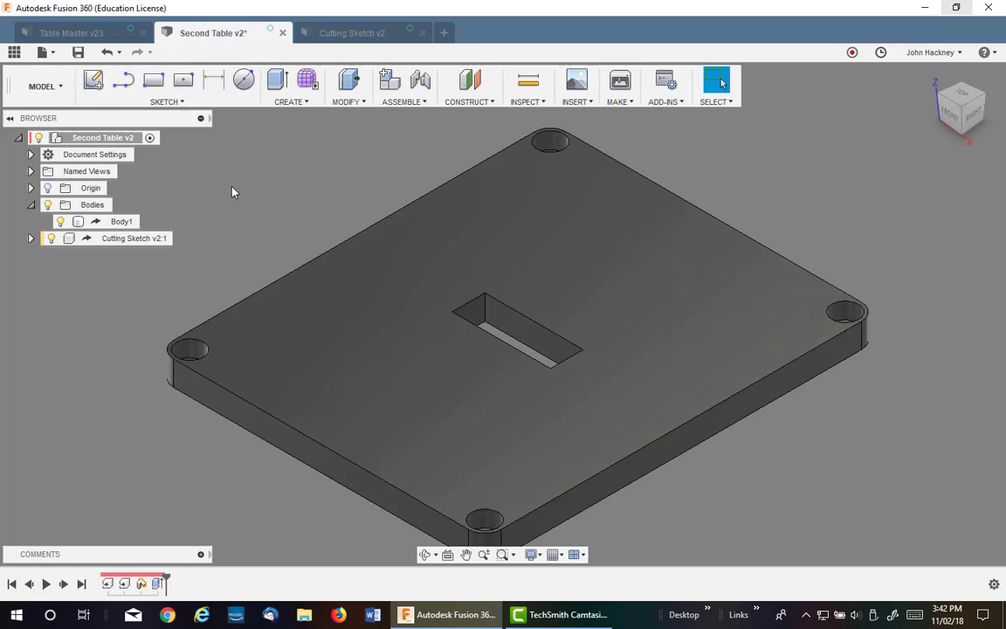
left_click(343, 34)
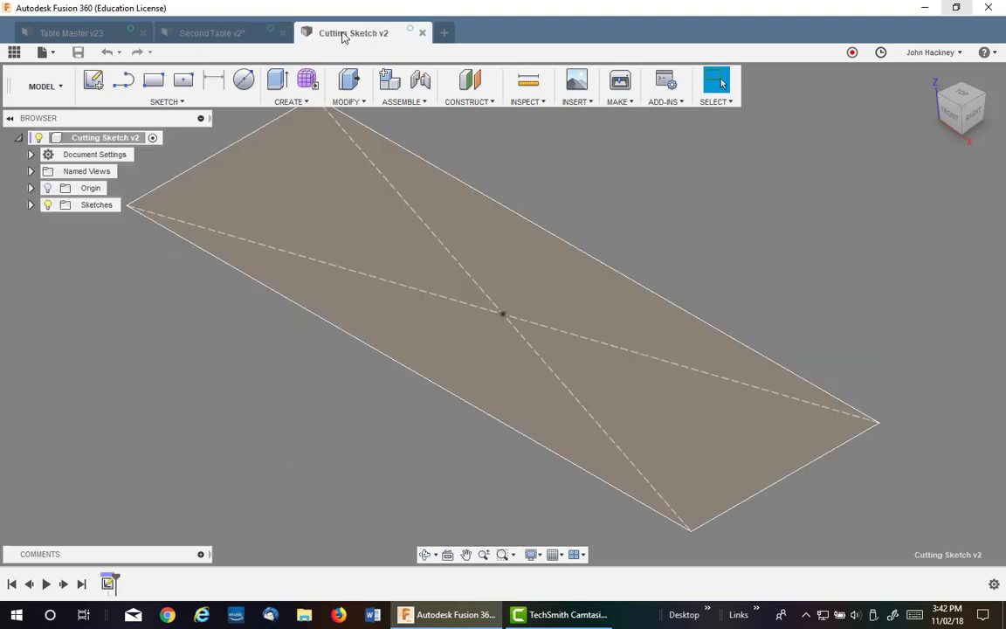
Step: Dimension the Cutout Sketch rectangle's left vertical edge to 2 in and finish the sketch
left_click(32, 205)
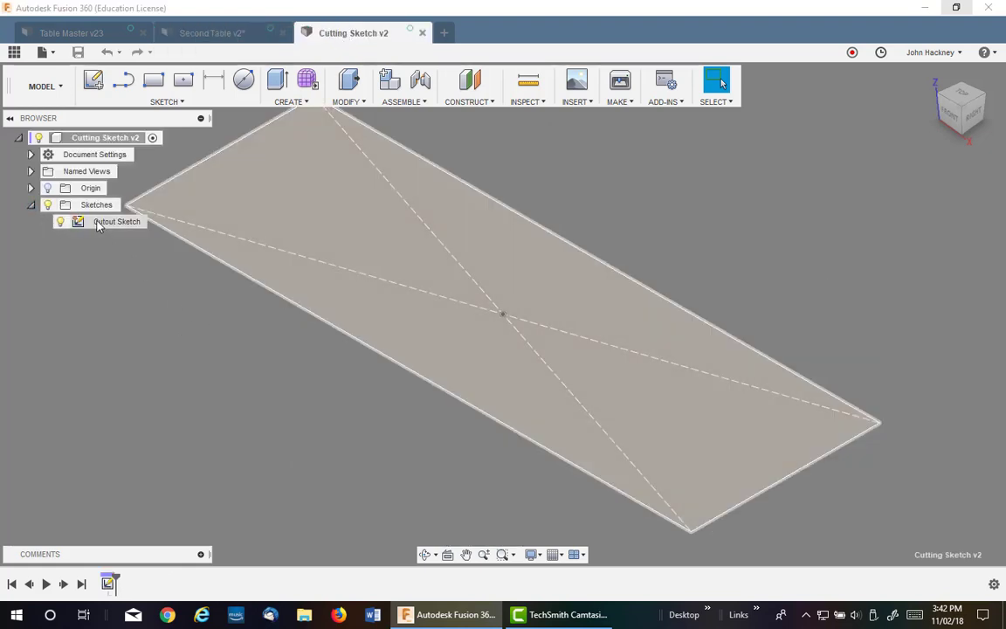
right_click(108, 584)
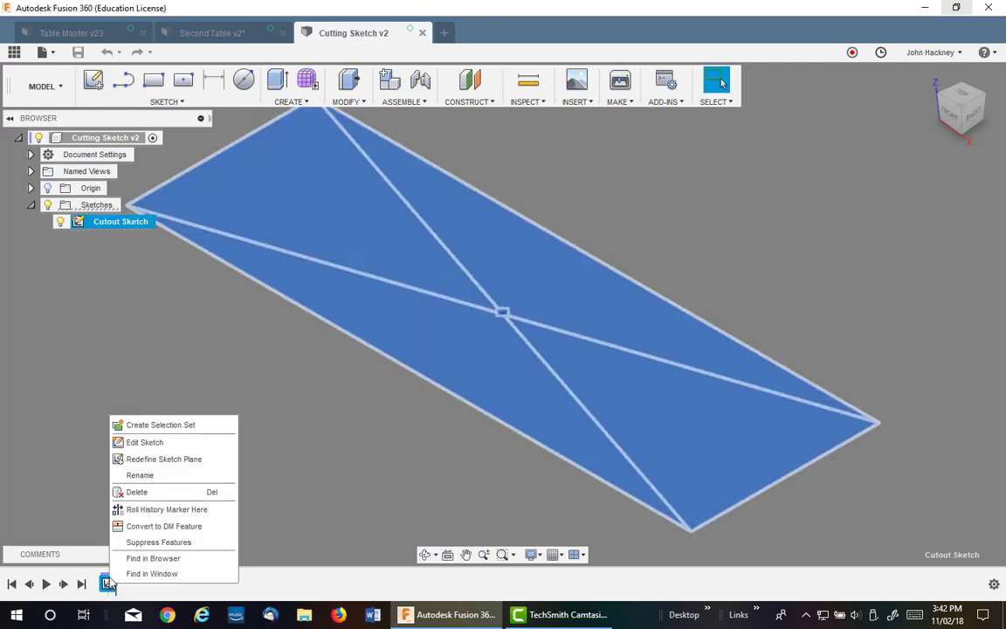
left_click(157, 444)
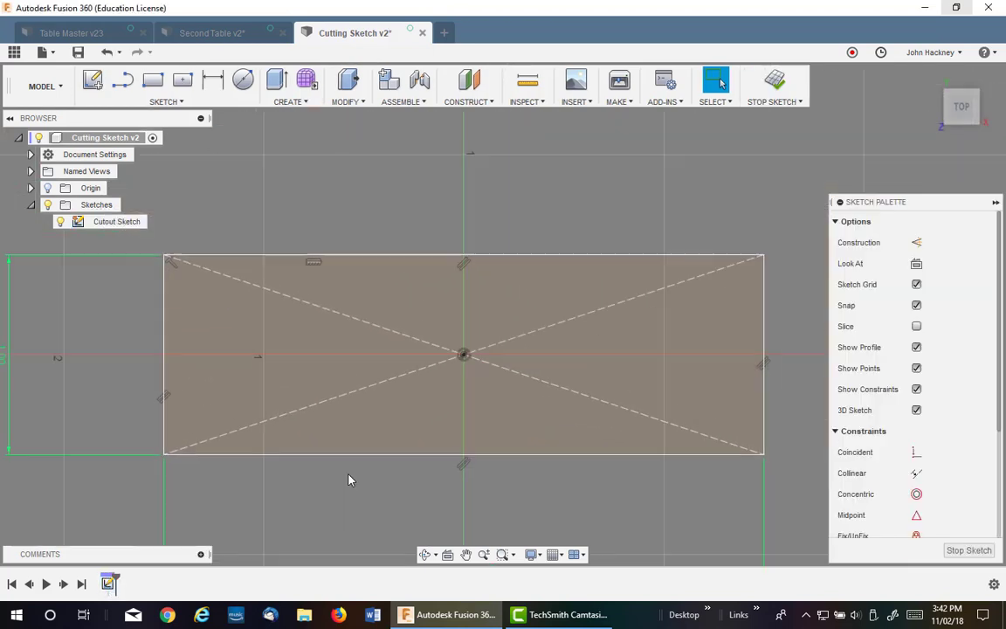
key("d")
left_click(155, 303)
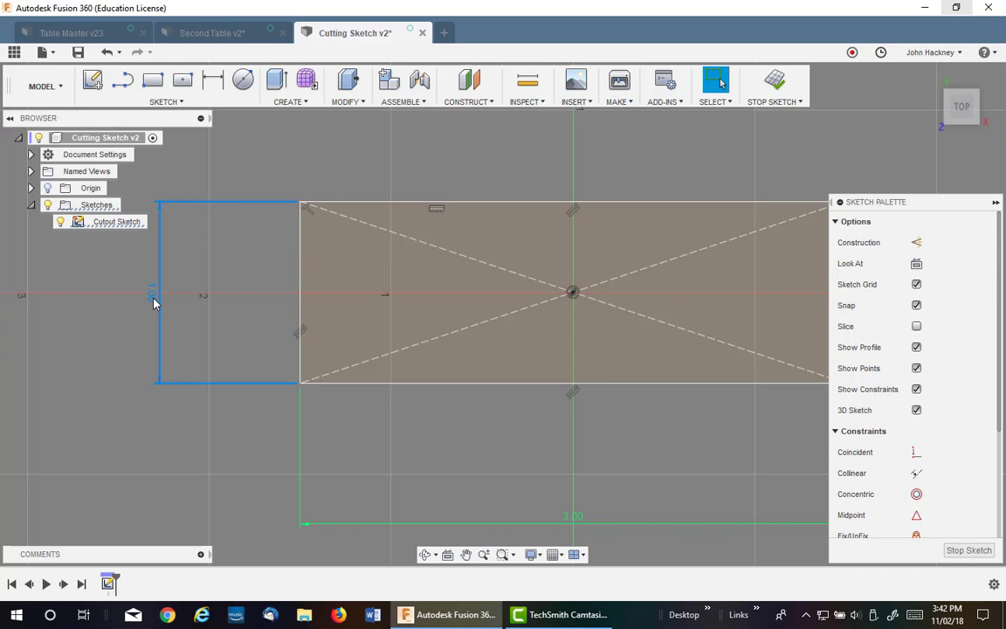
left_click(158, 305)
key("Return")
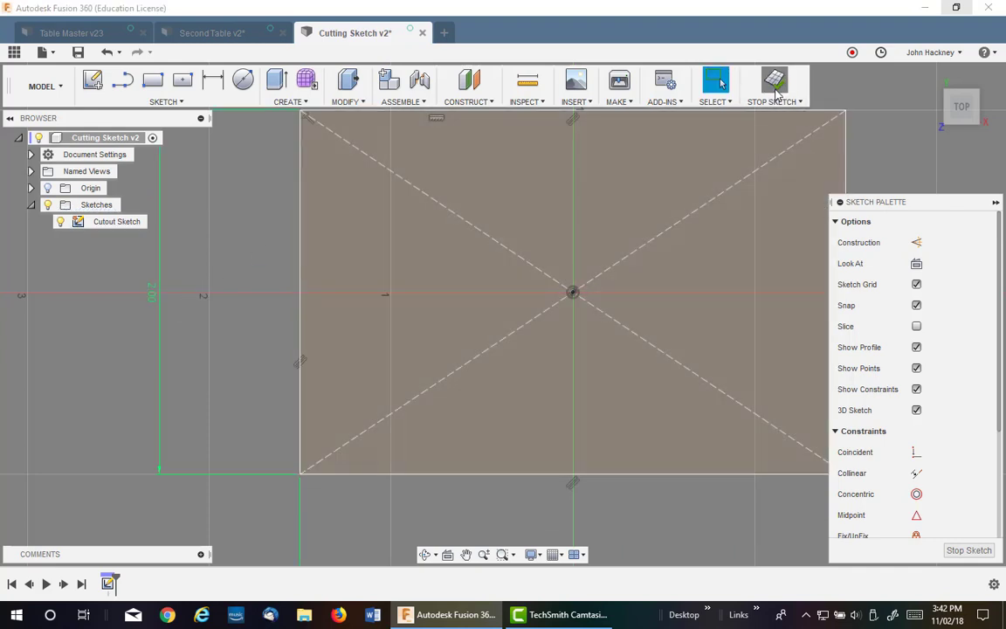
left_click(773, 85)
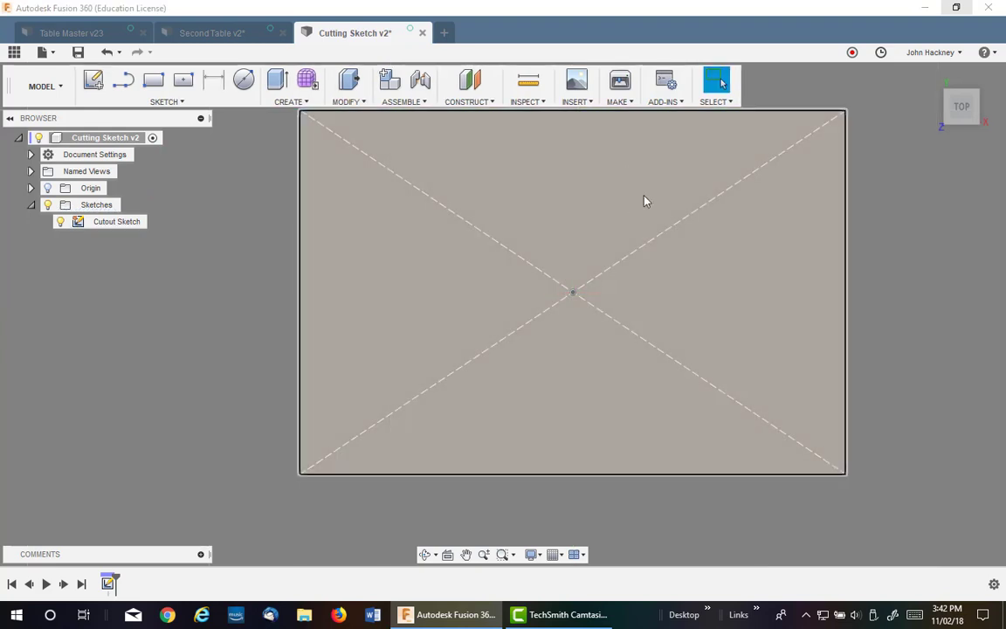
left_click(930, 76)
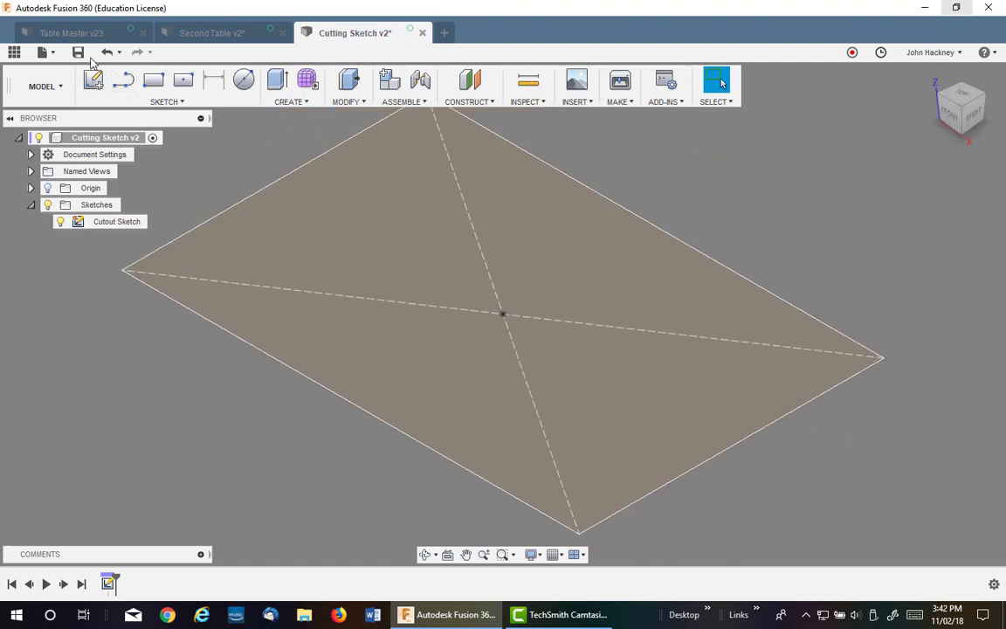
Step: Save the Cutting Sketch and update Second Table's out-of-date cutting sketch reference
left_click(78, 52)
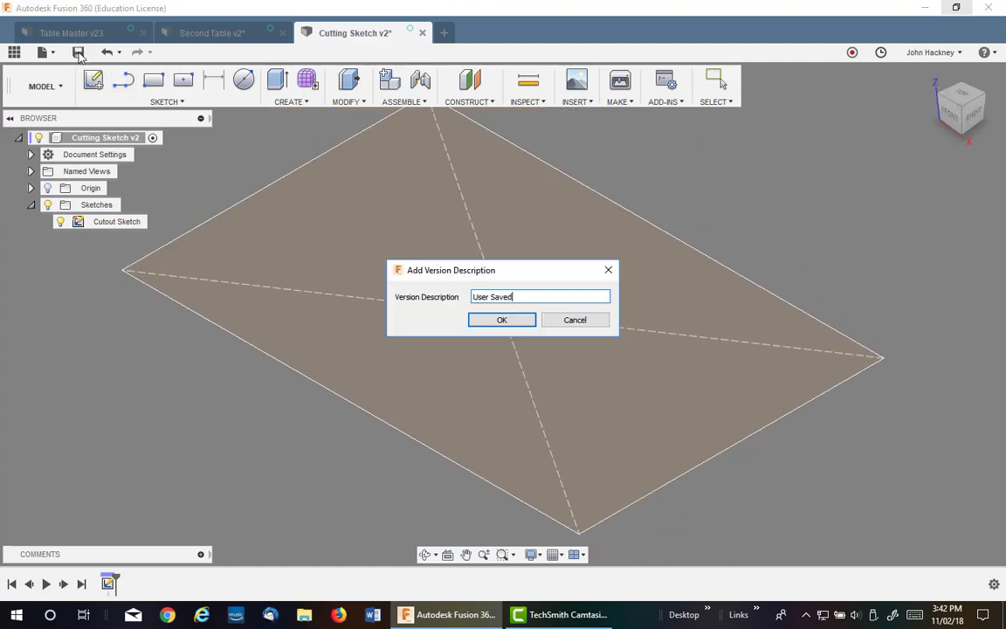
left_click(502, 319)
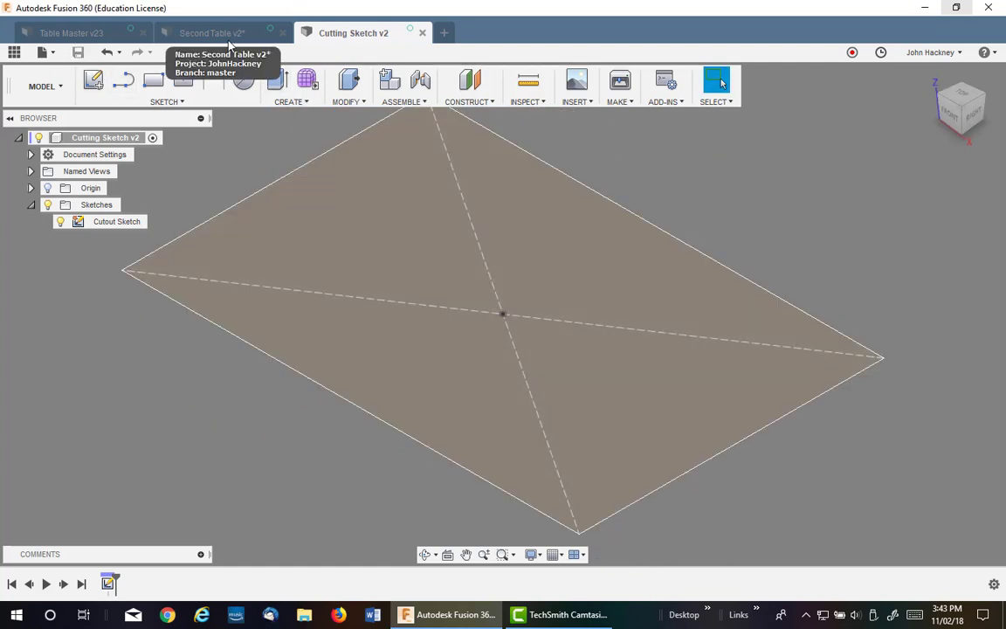
left_click(216, 33)
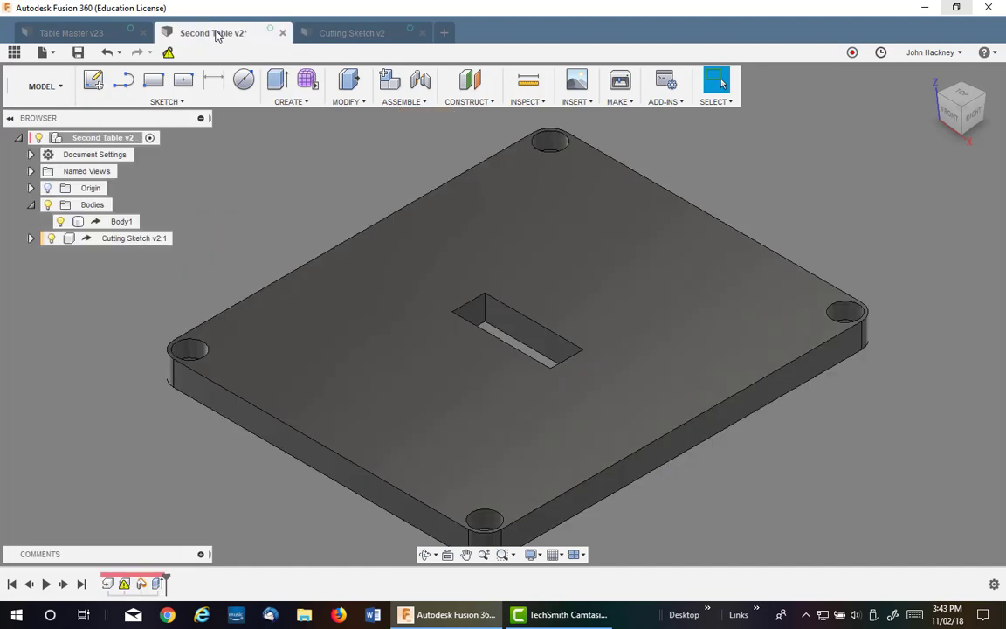
left_click(169, 55)
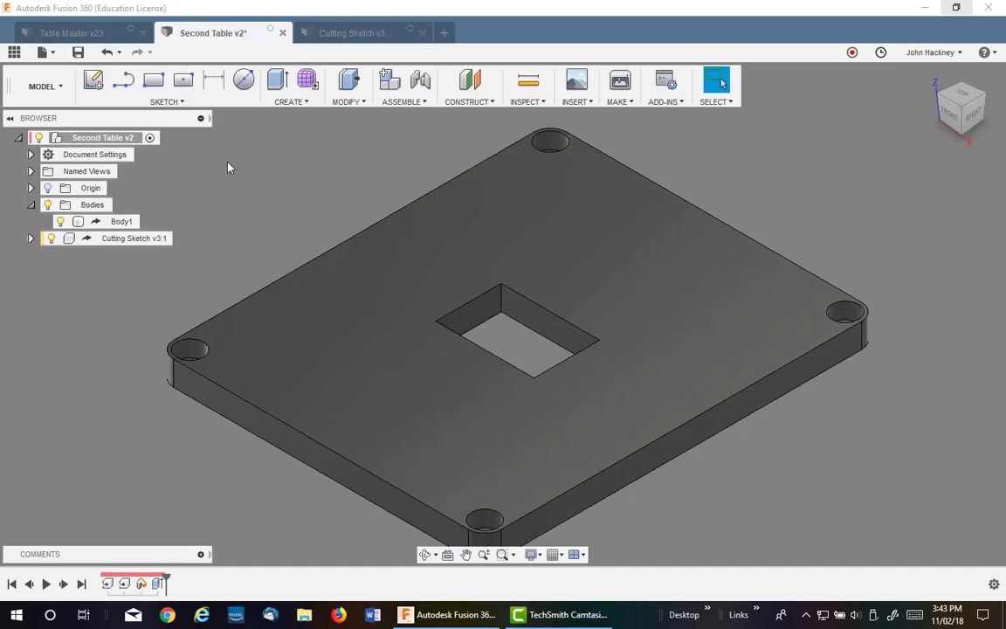
Step: Set the Table Master corner fillet radius back to 1 in
left_click(75, 33)
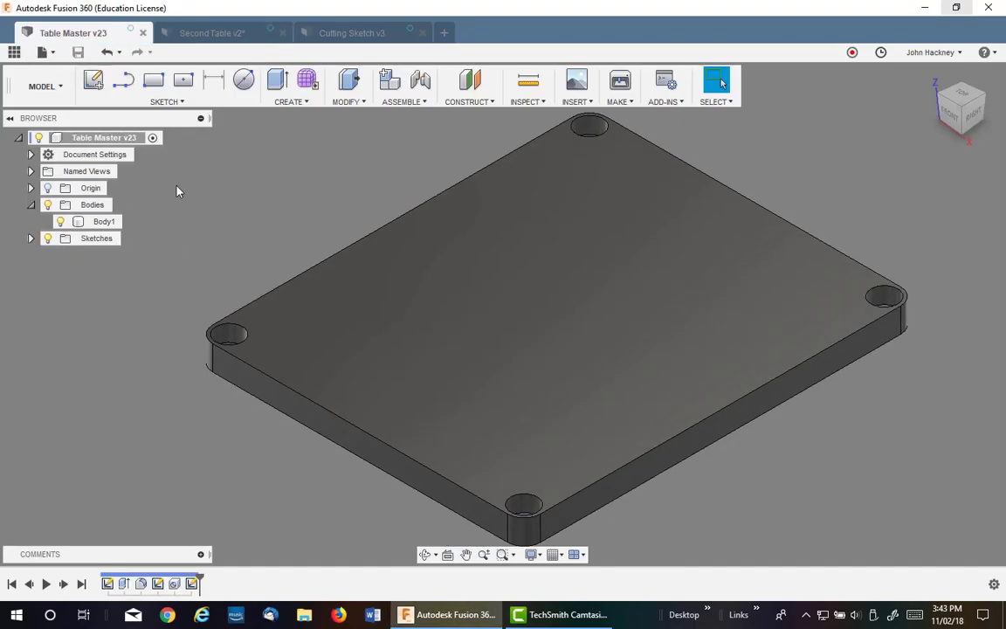
left_click(143, 584)
double_click(142, 584)
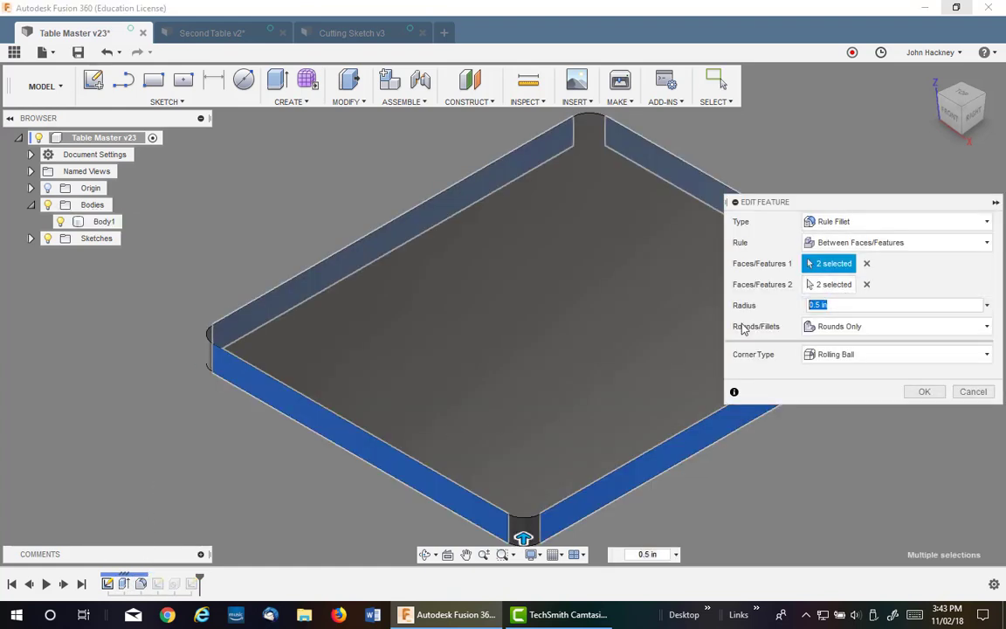
type("1")
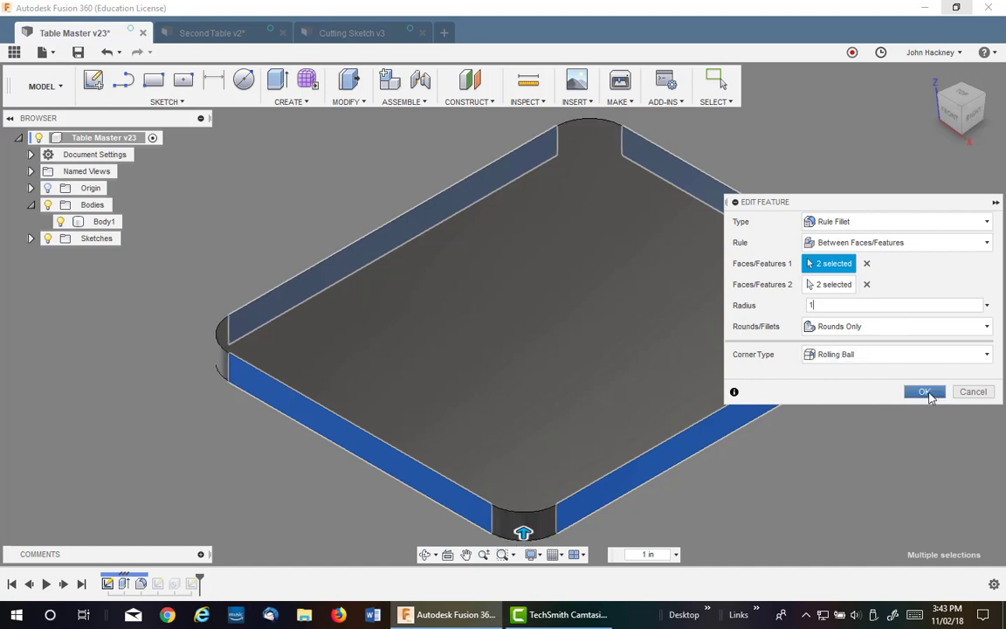
left_click(923, 392)
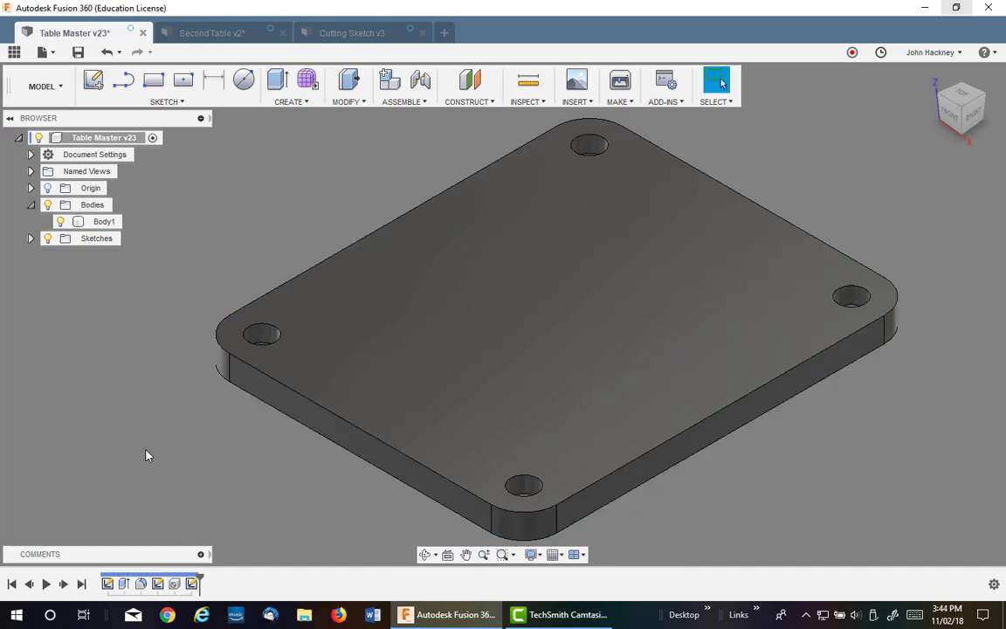
Step: Expand the Sketches folder and make Sketch3 visible on the plate
left_click(31, 238)
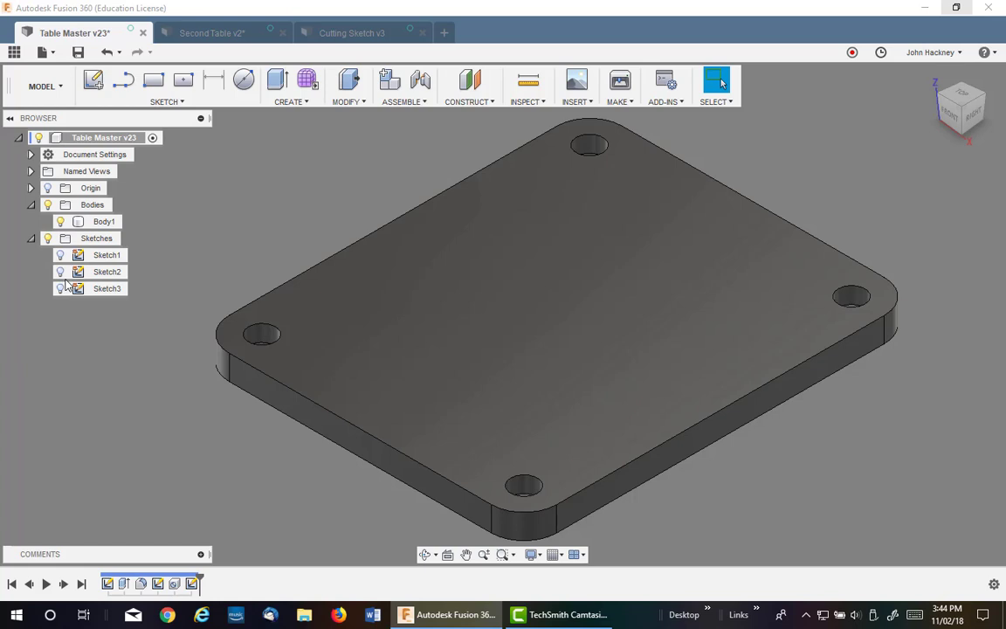
left_click(70, 274)
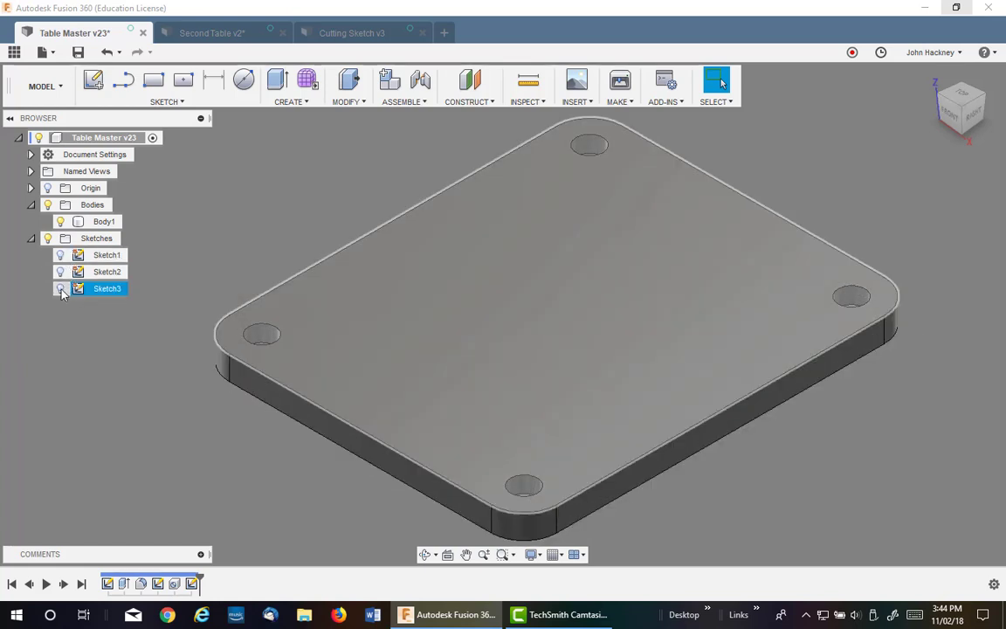
left_click(60, 289)
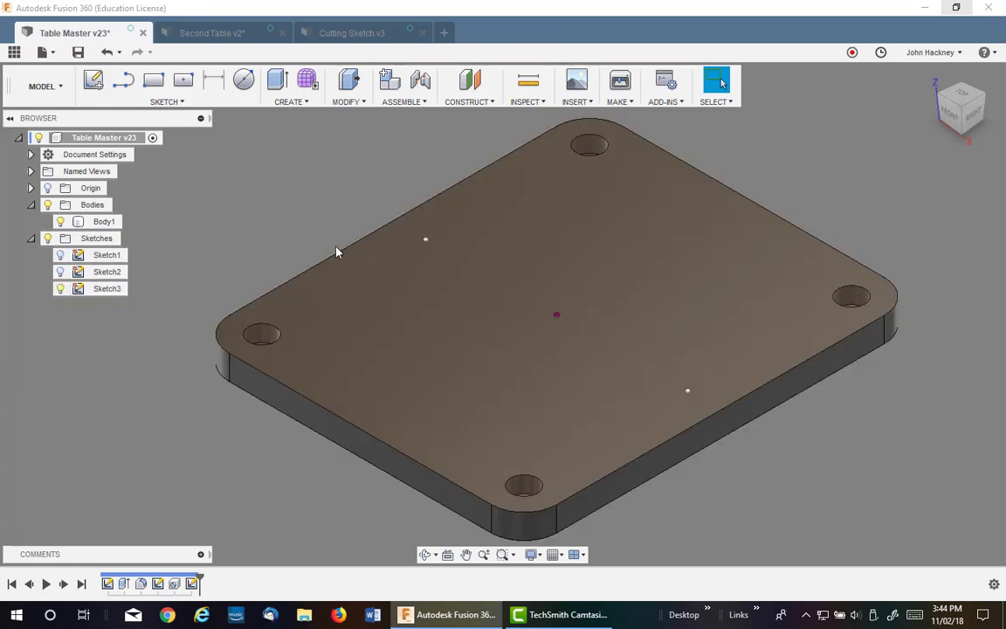
Step: Start a Hole feature placed on Sketch Points, picking both sketch points on the plate
left_click(298, 102)
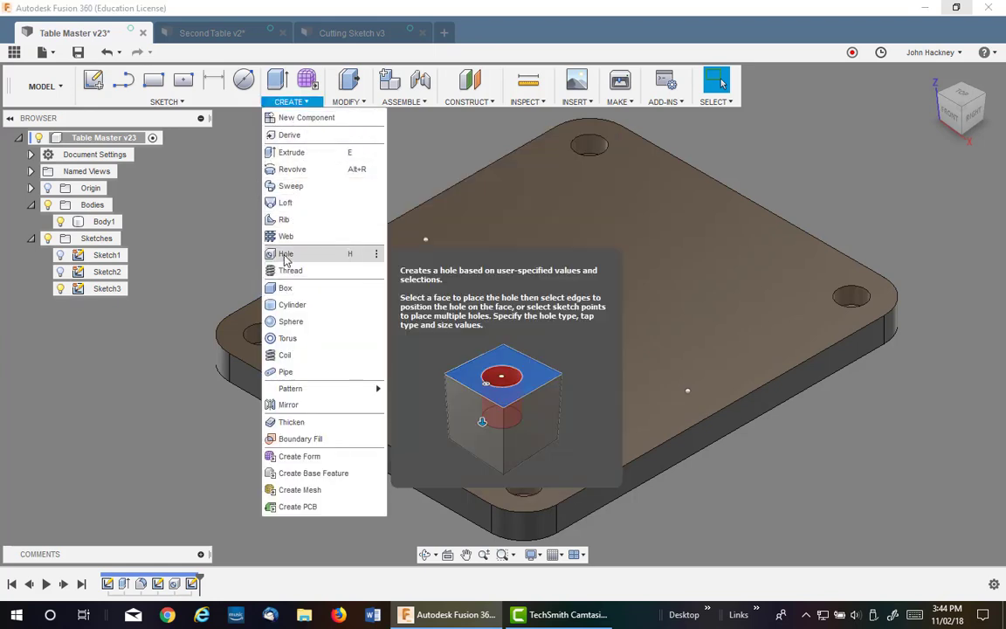
key("Escape")
key("h")
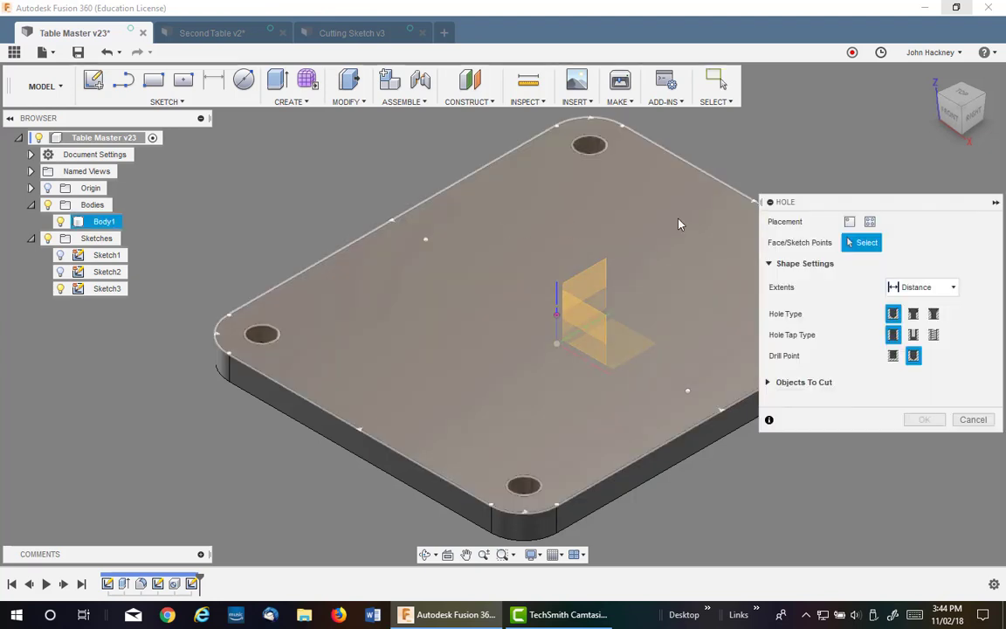
left_click(870, 223)
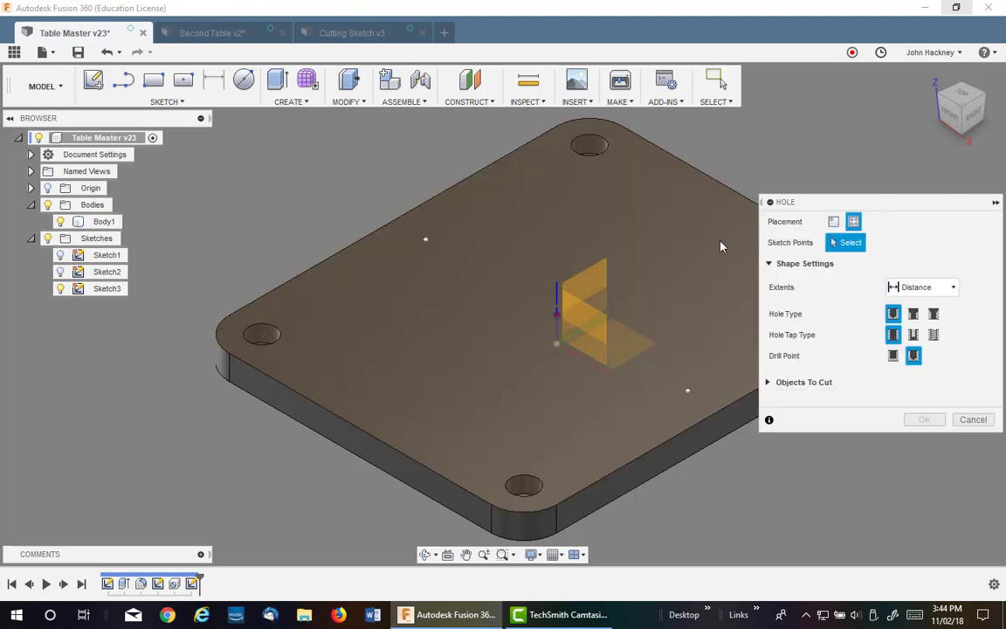
left_click(426, 239)
left_click(686, 392)
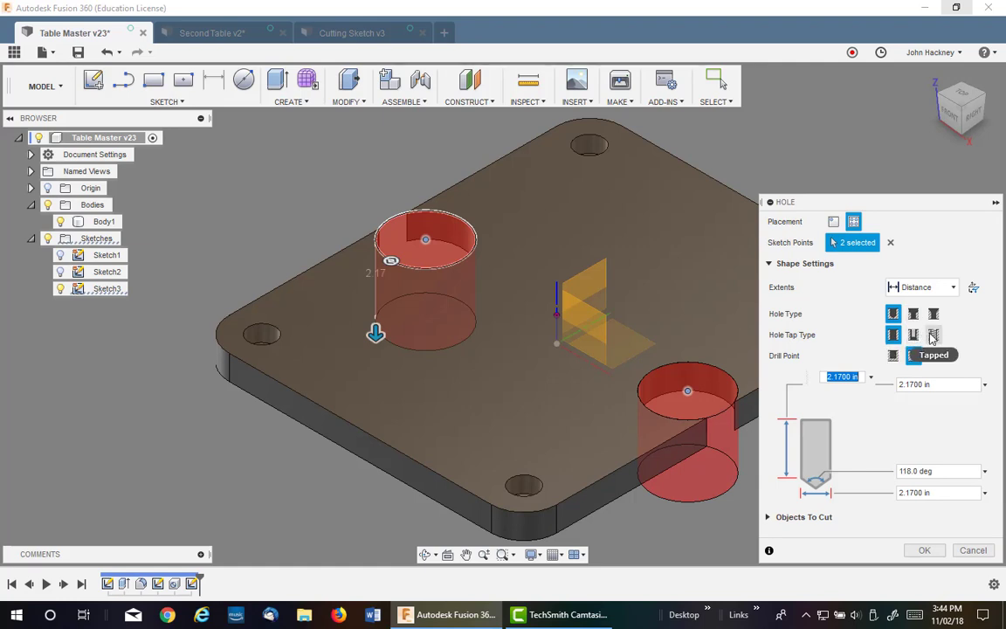
Step: Make the holes tapped 1-8 UNC, 1.0 in size, with an All extent through the plate
left_click(933, 334)
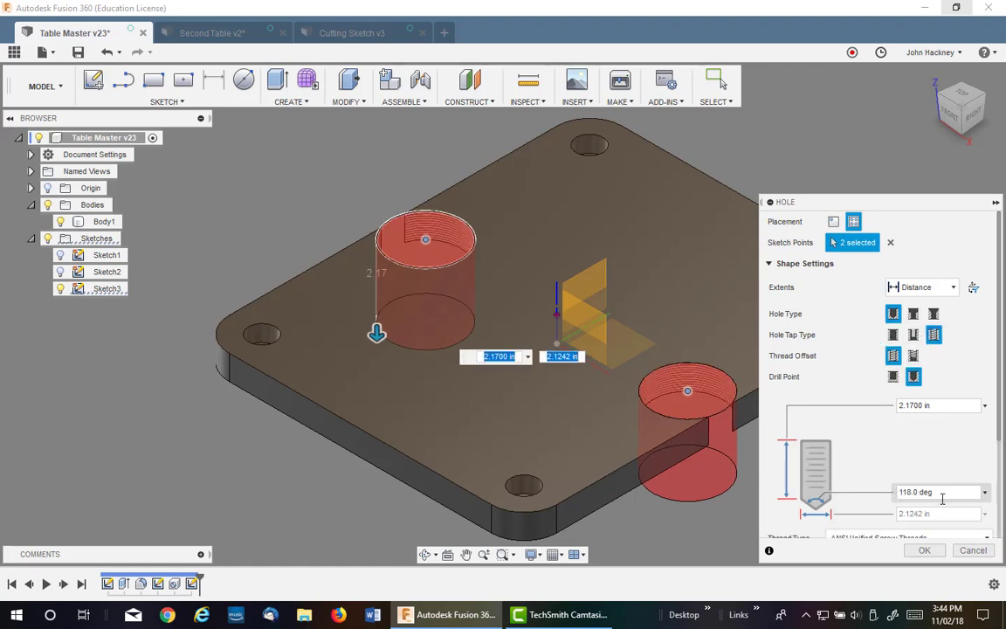
scroll(995, 419, "down", 1)
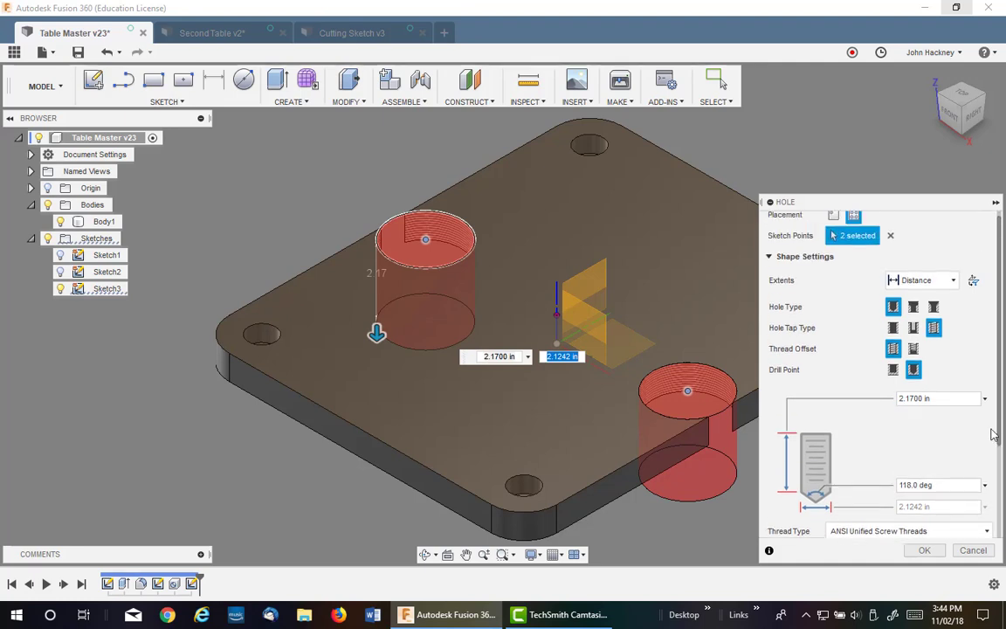
left_click(952, 280)
left_click(907, 333)
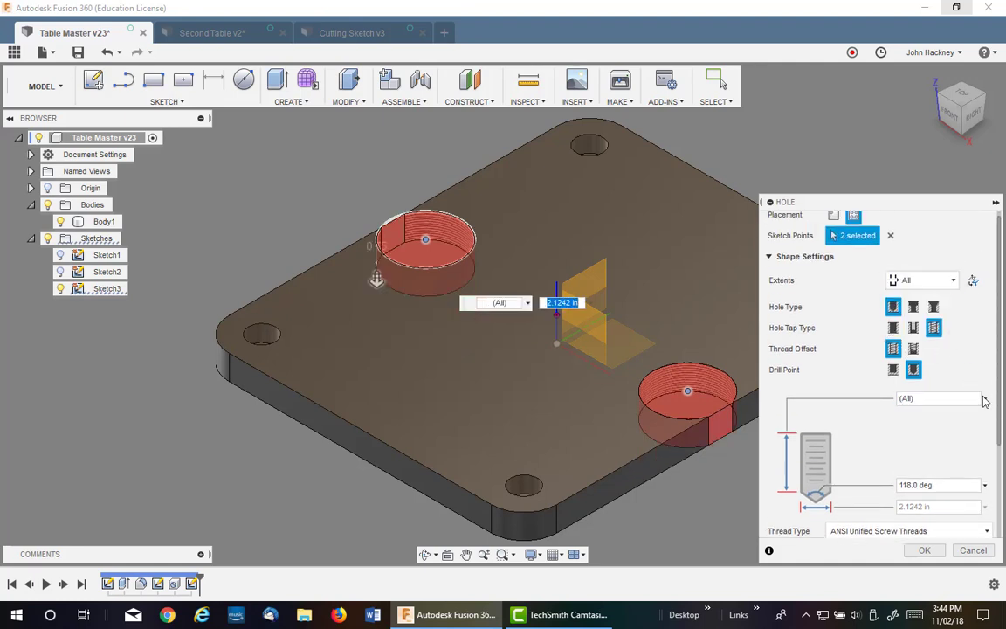
scroll(998, 469, "down", 2)
scroll(998, 469, "down", 1)
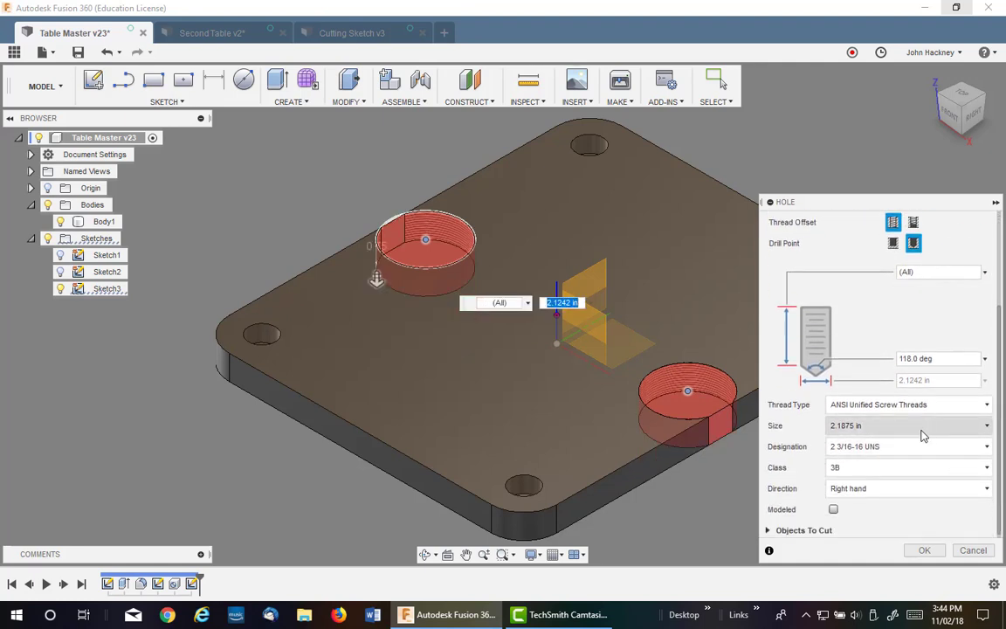
left_click(893, 428)
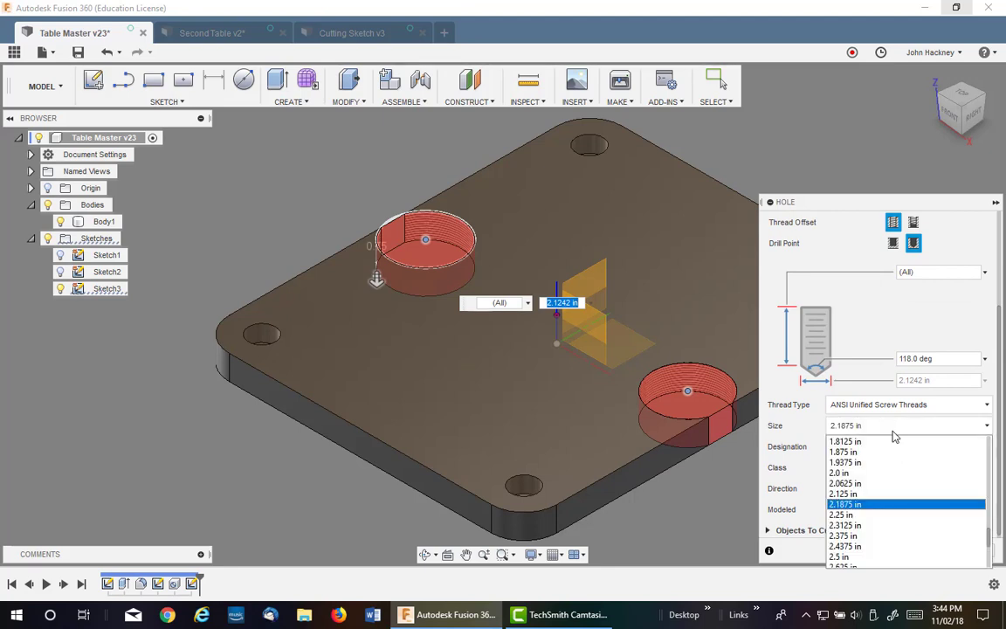
scroll(883, 464, "up", 4)
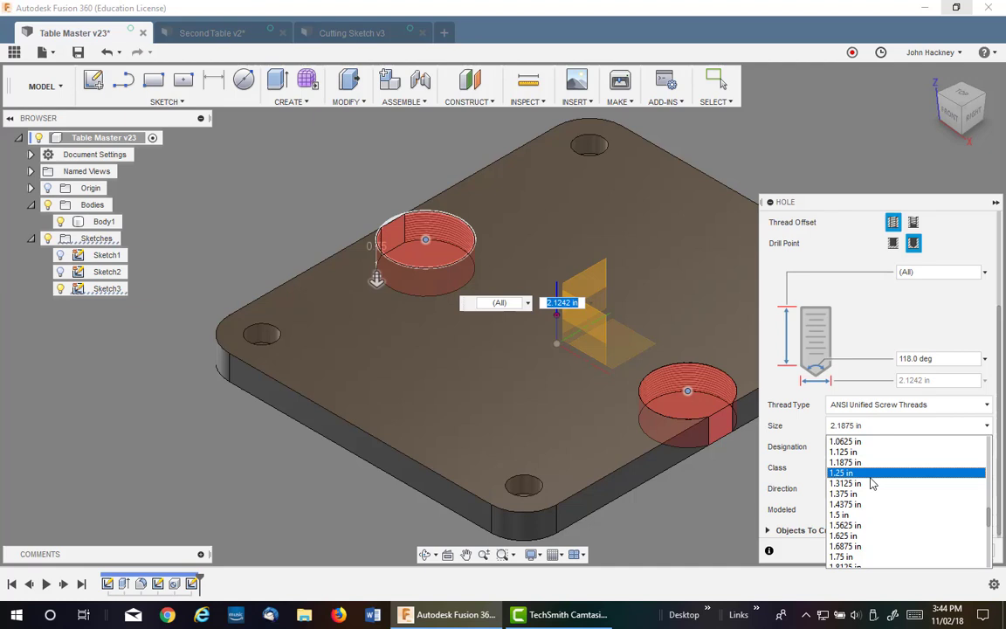
scroll(871, 480, "up", 2)
left_click(838, 466)
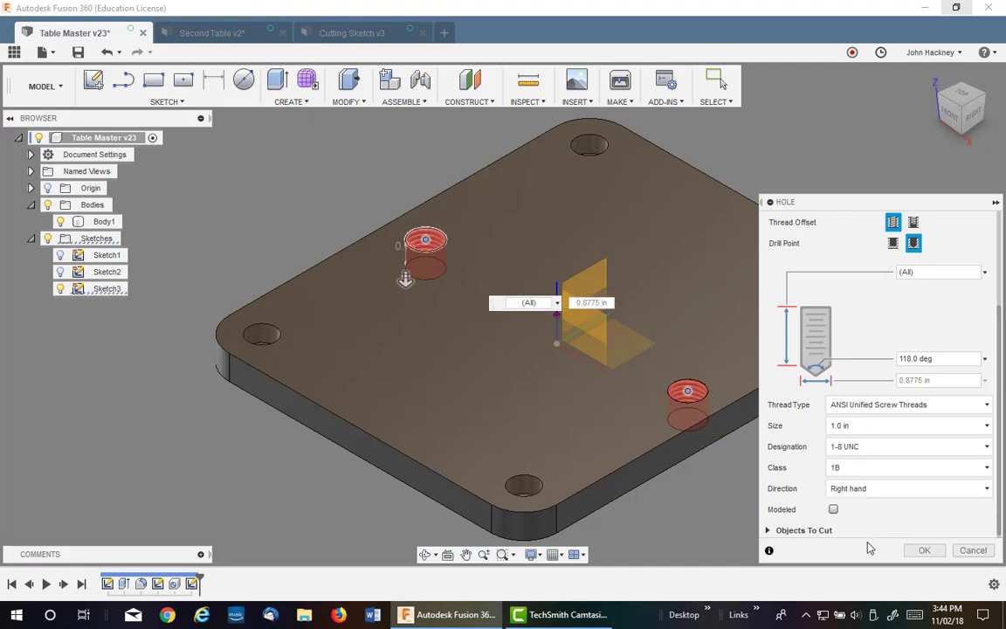
left_click(923, 550)
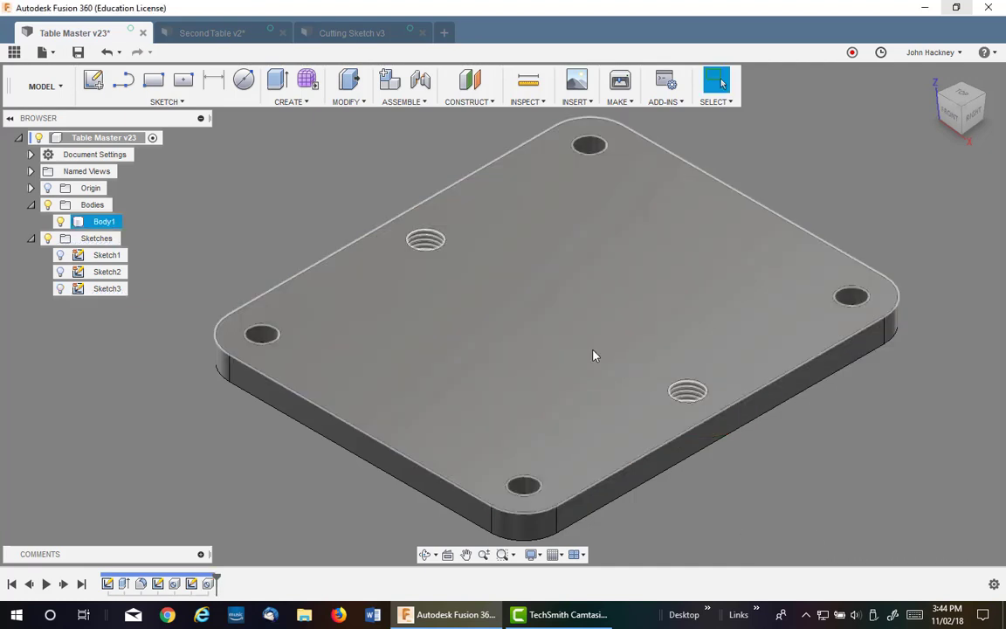
Step: Save Table Master as a 'User Saved' version, then view the Second Table v2 design
left_click(78, 52)
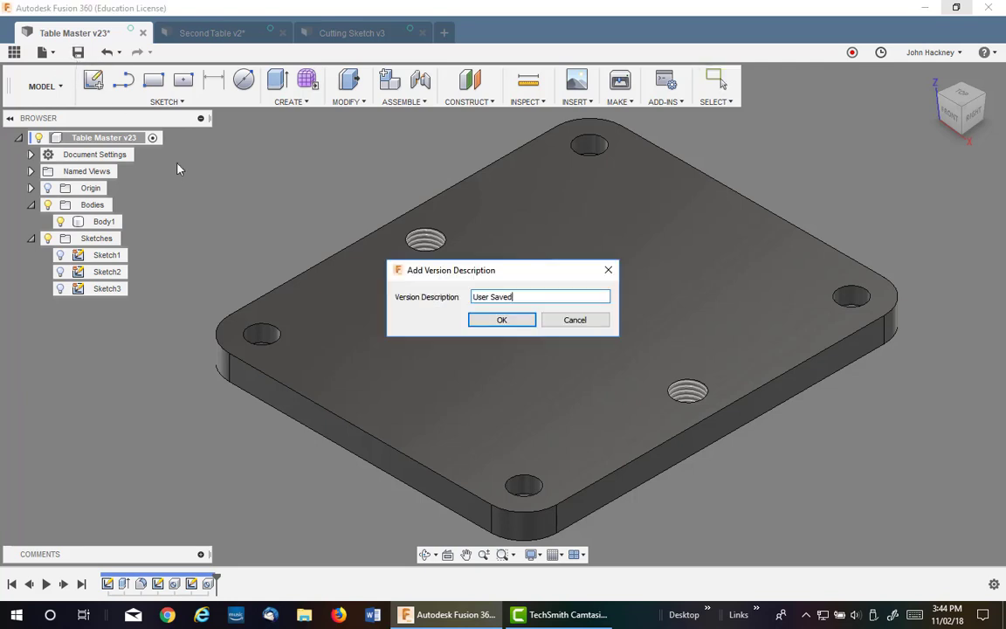
left_click(493, 320)
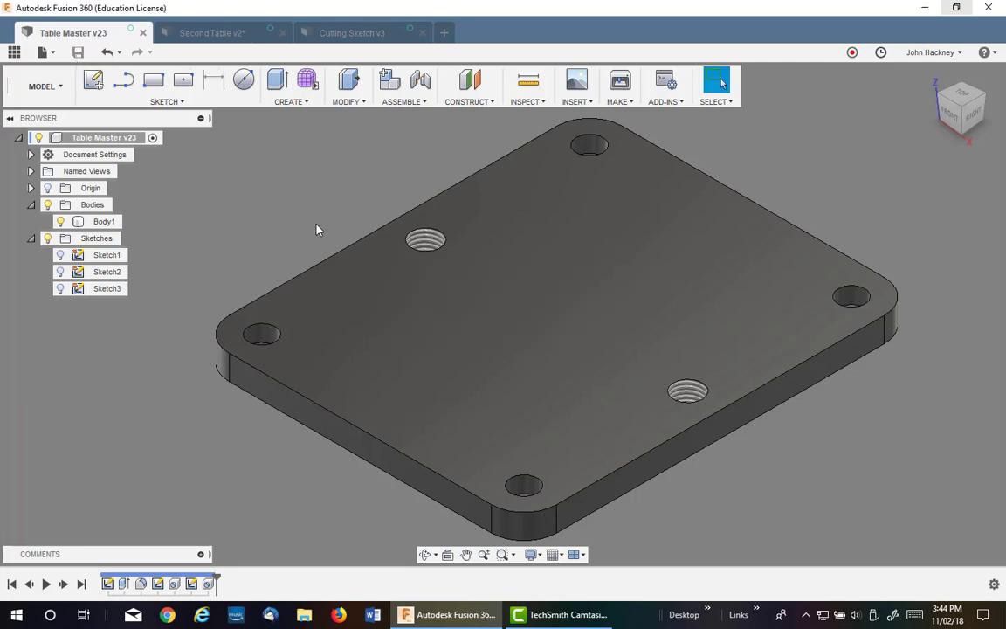
left_click(212, 35)
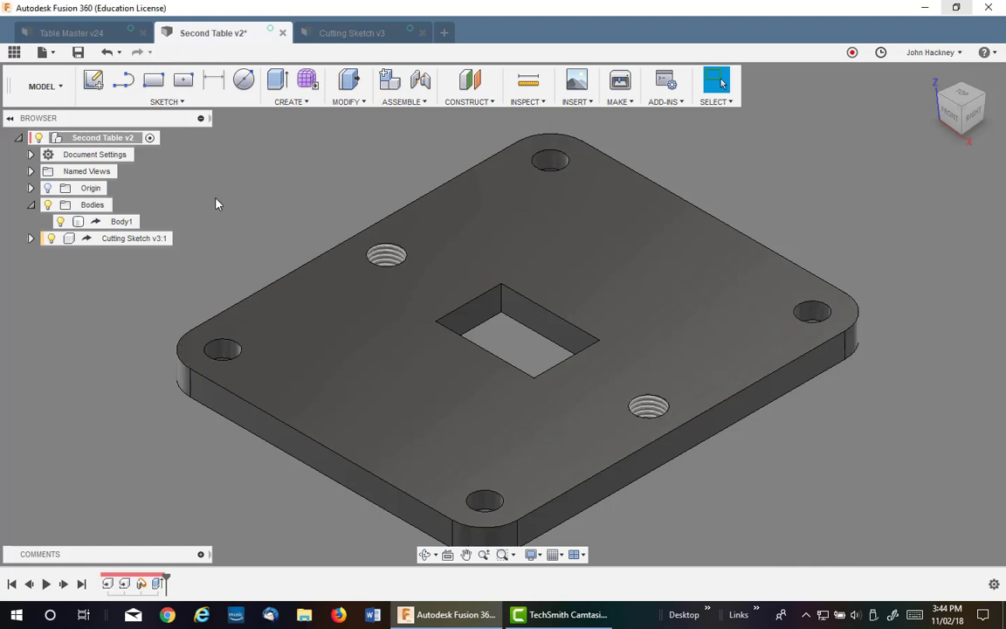
left_click(337, 35)
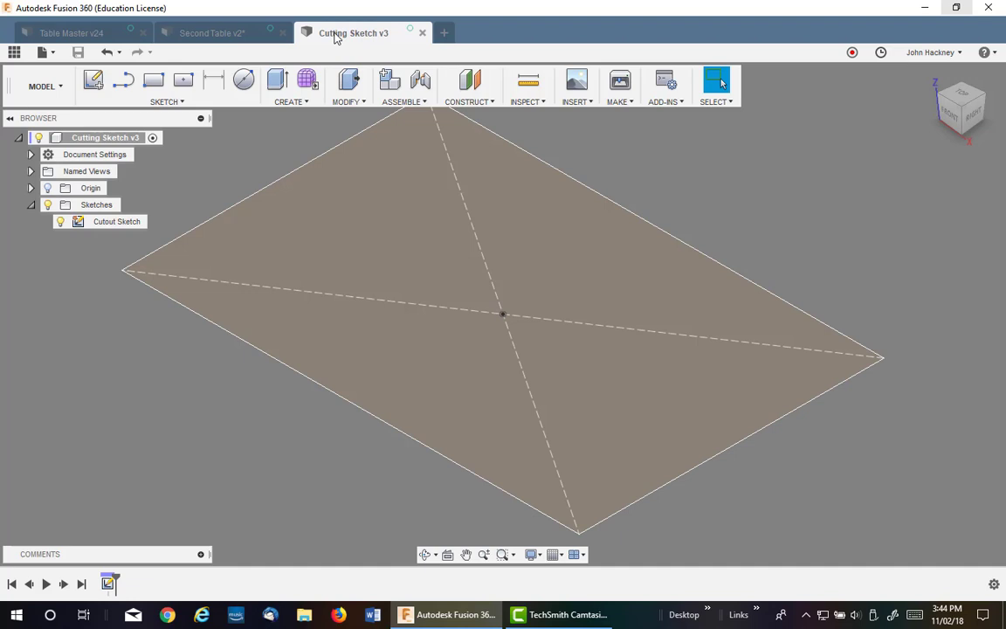
left_click(244, 35)
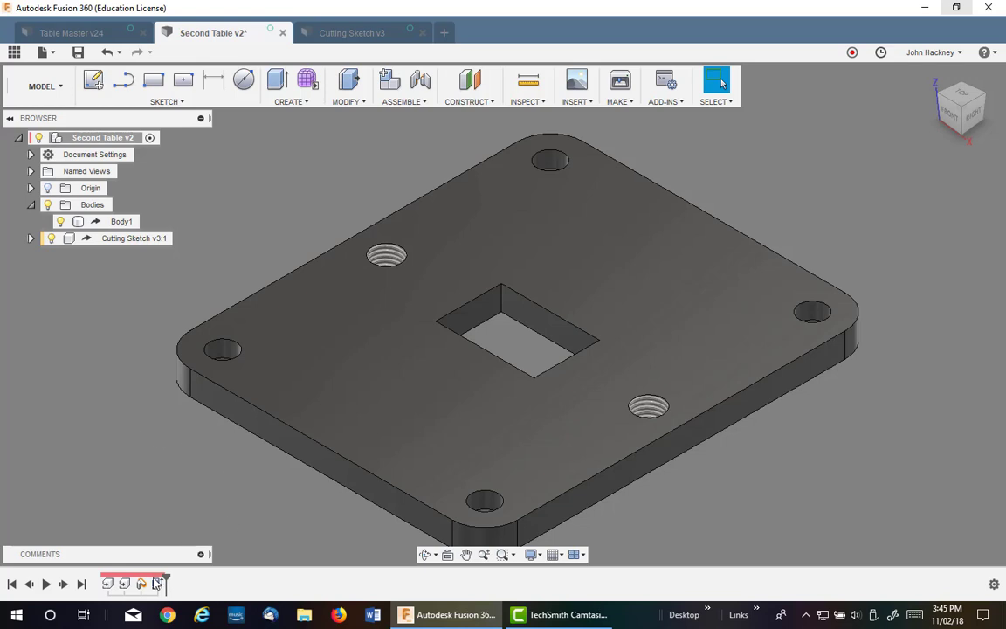
Step: Begin Break Link on the derived Cutting Sketch feature, then cancel to keep the link
right_click(124, 584)
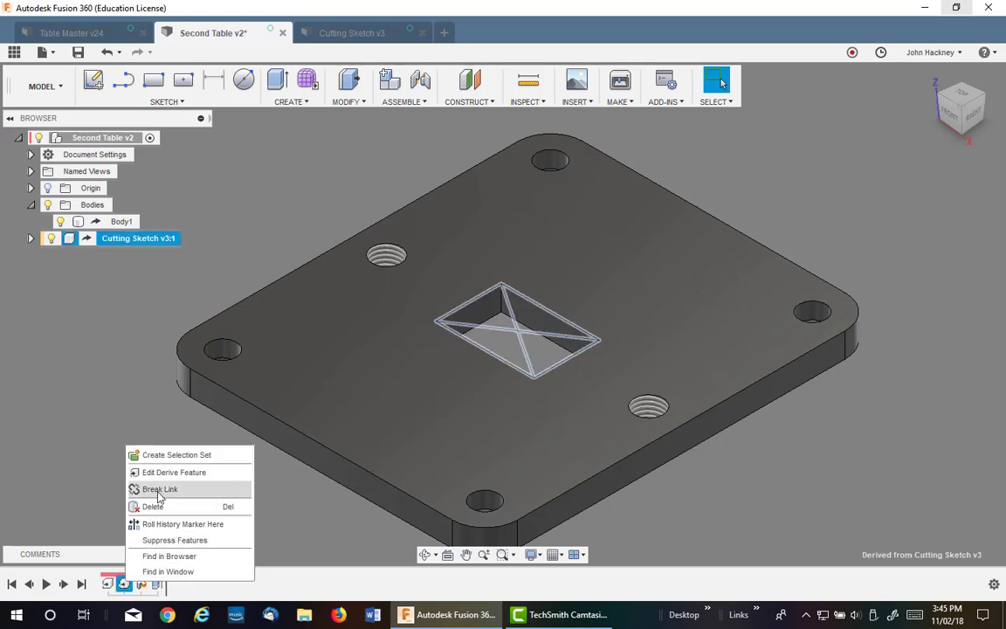
left_click(160, 491)
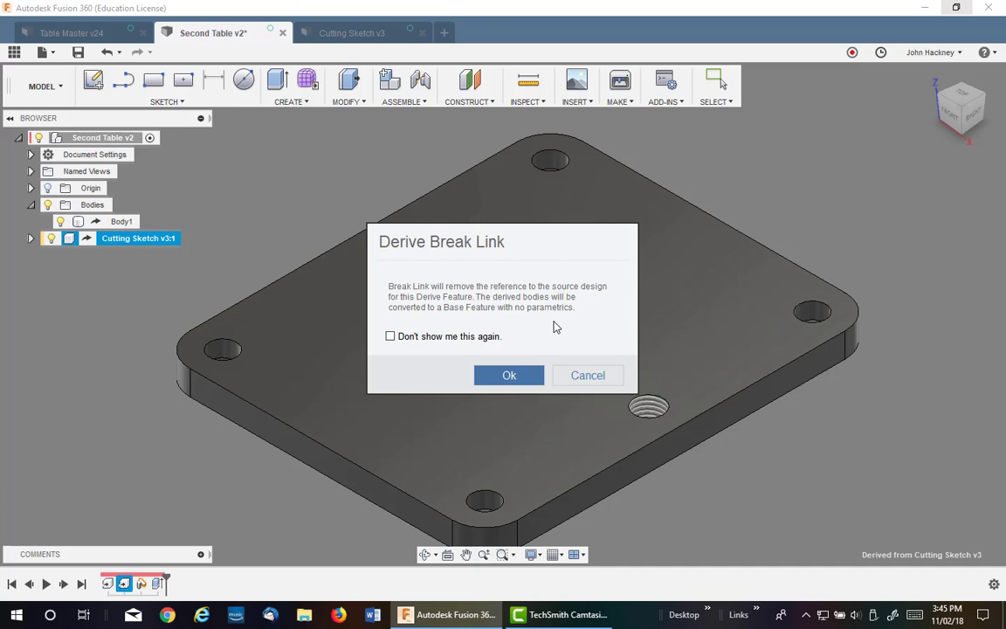
left_click(590, 375)
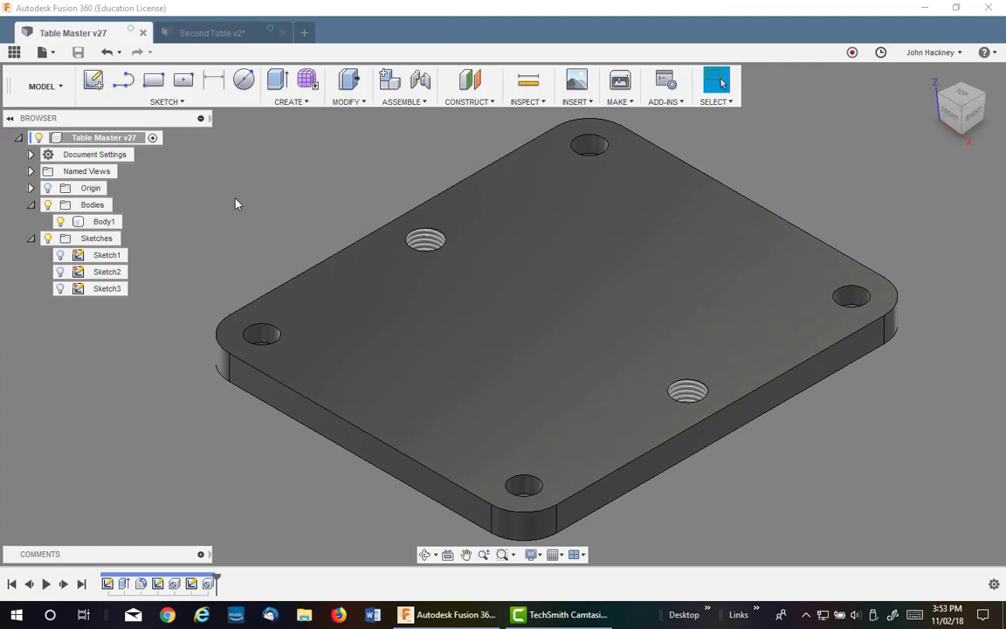
left_click(347, 101)
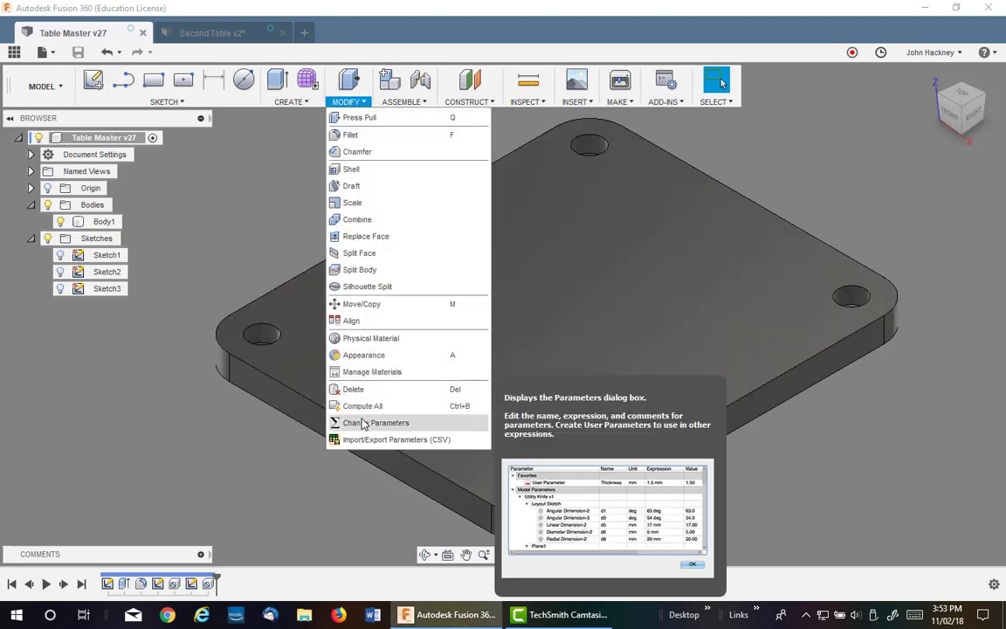
left_click(362, 422)
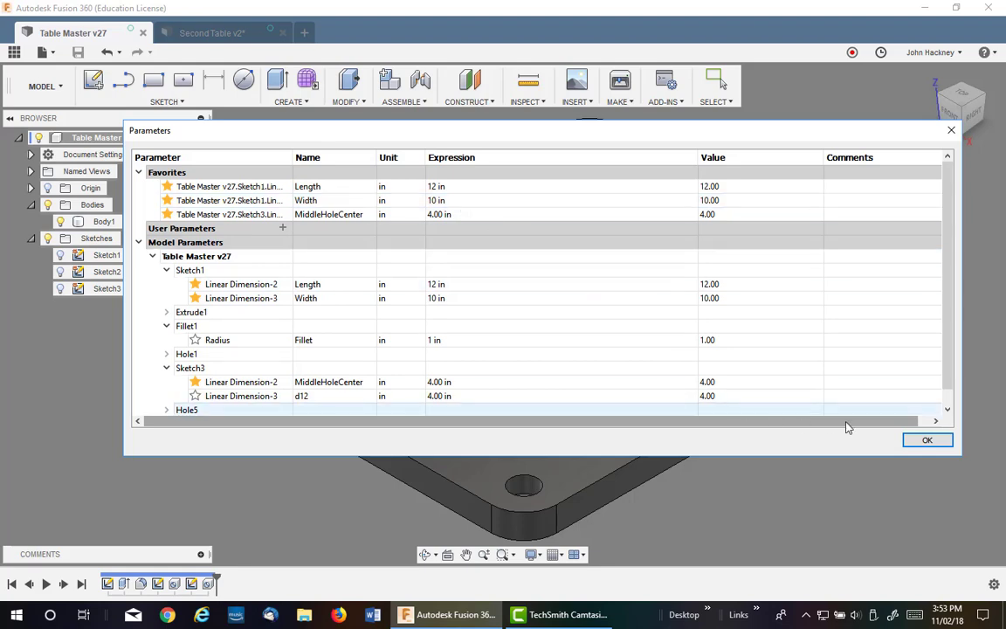
left_click(925, 440)
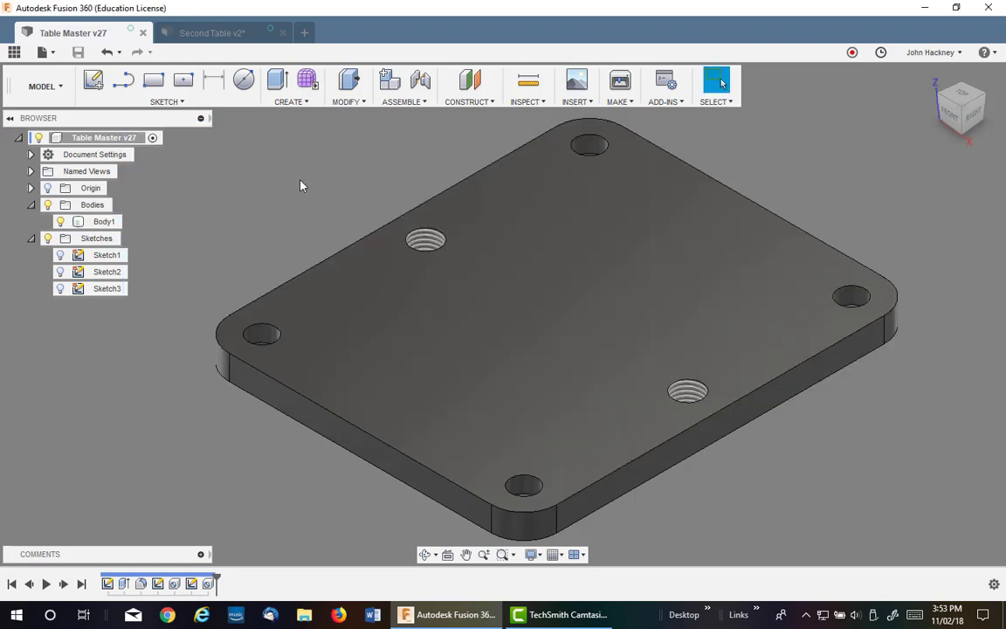
Step: Derive the whole Table Master design, with its parameters, into a new design
left_click(344, 102)
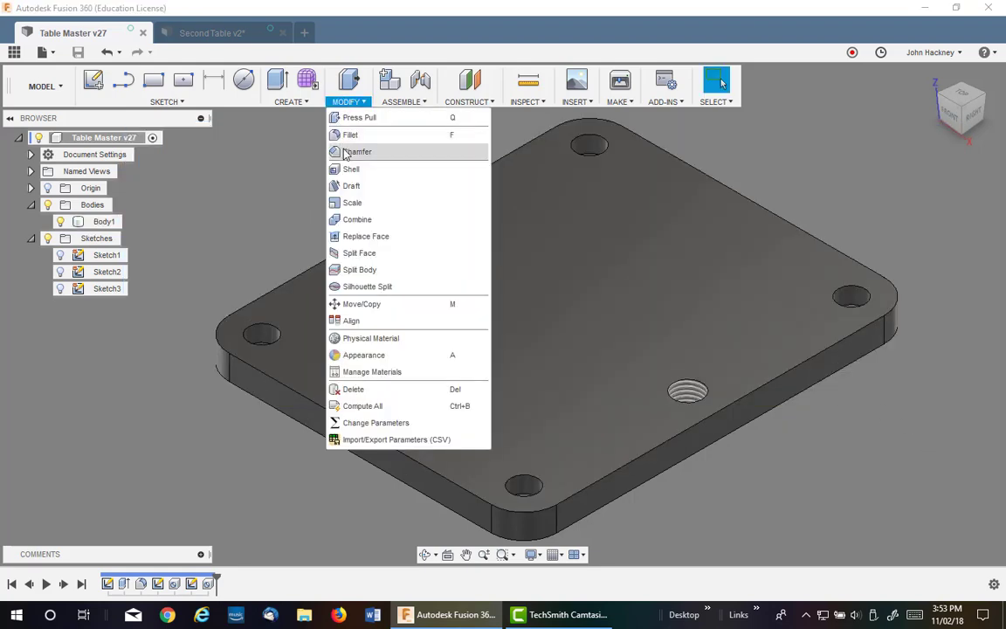
left_click(299, 103)
left_click(289, 134)
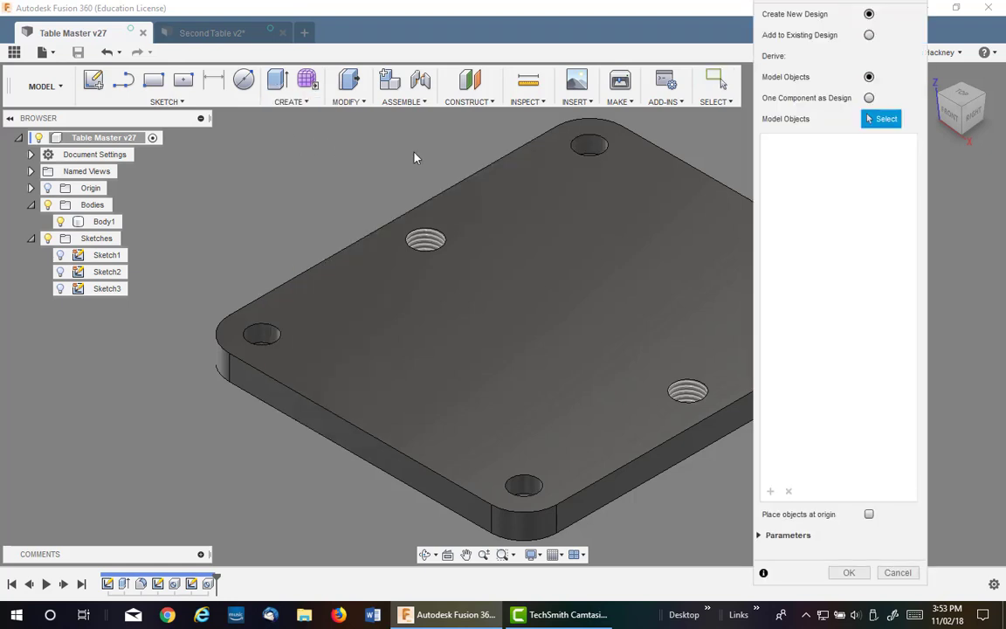
left_click(109, 137)
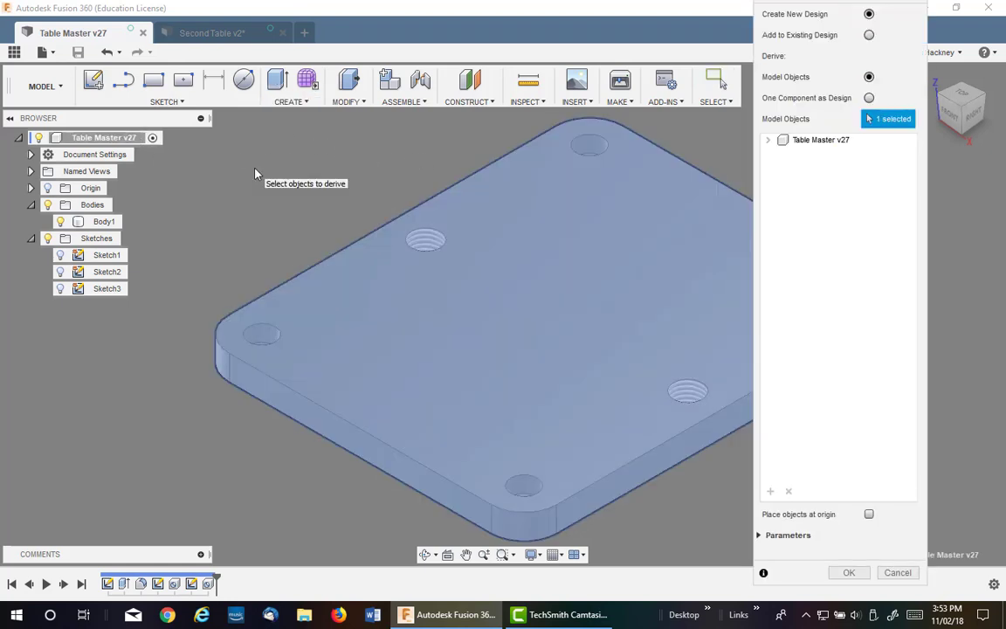
left_click(775, 535)
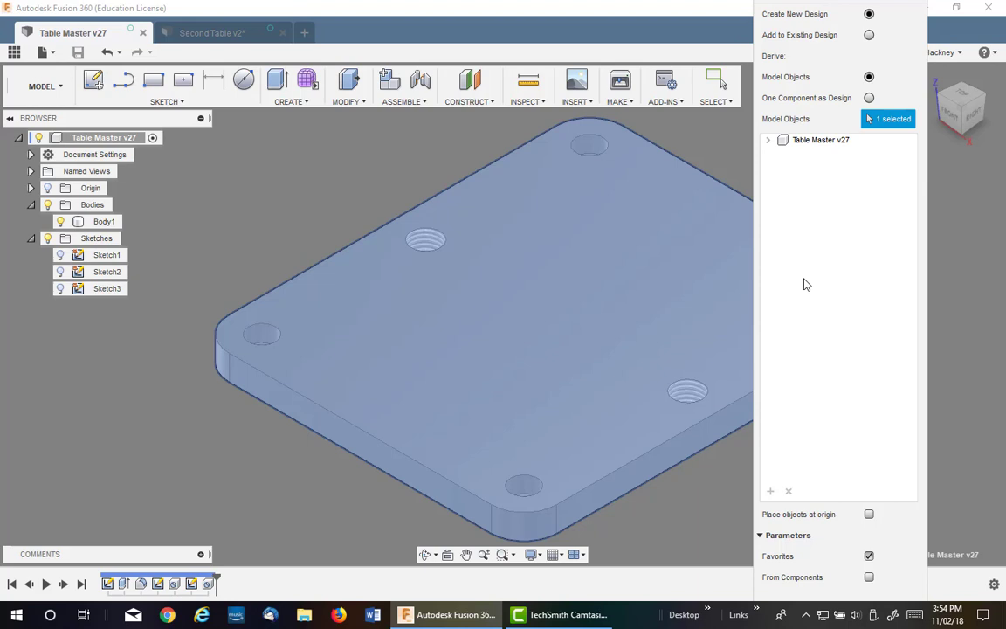
left_click_drag(817, 1, 828, 59)
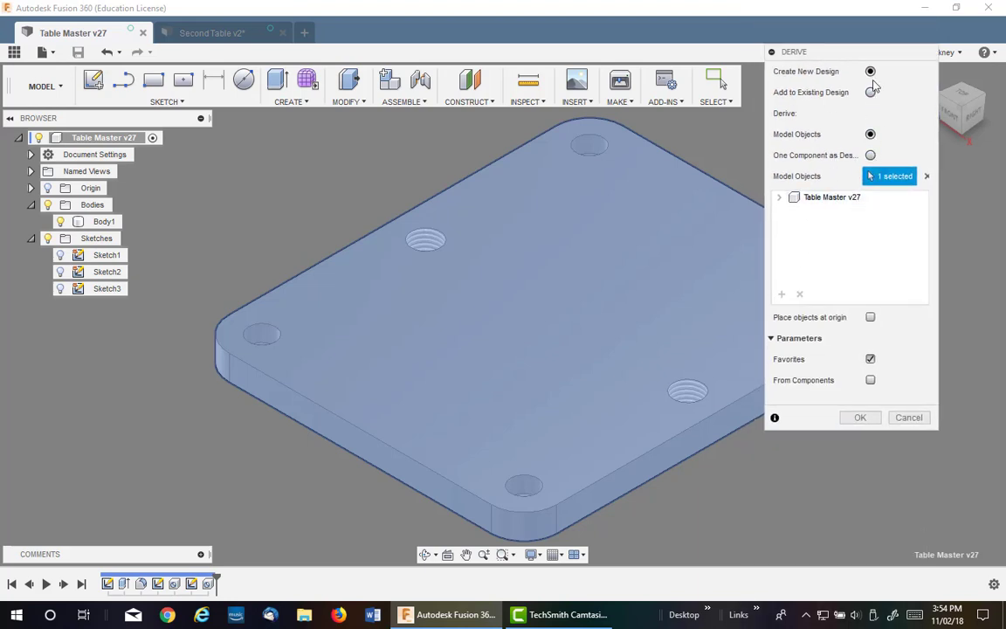
left_click(859, 417)
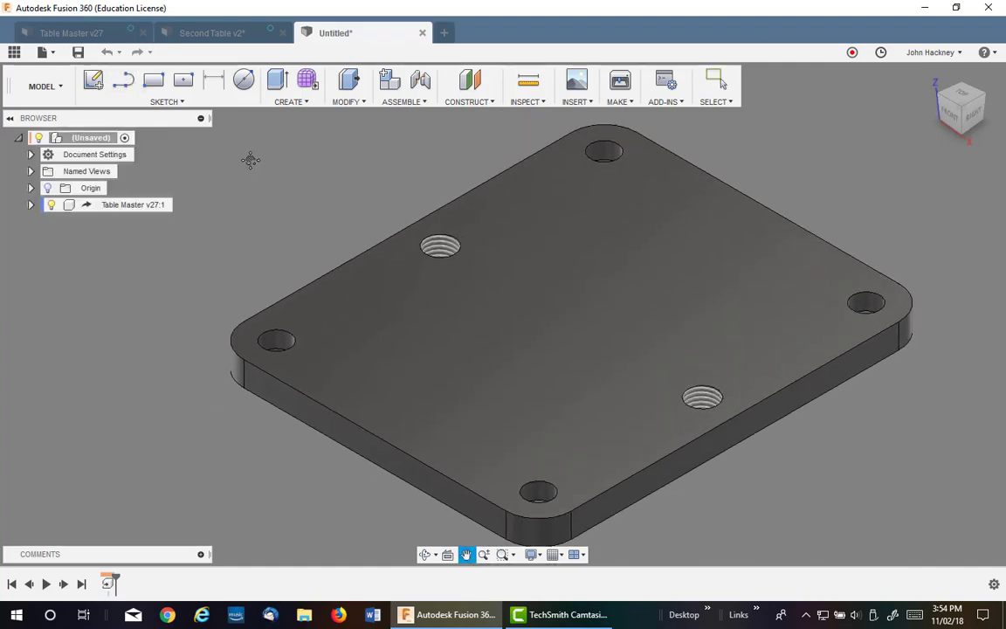
Step: Save the new derived design as Third Table
left_click(79, 52)
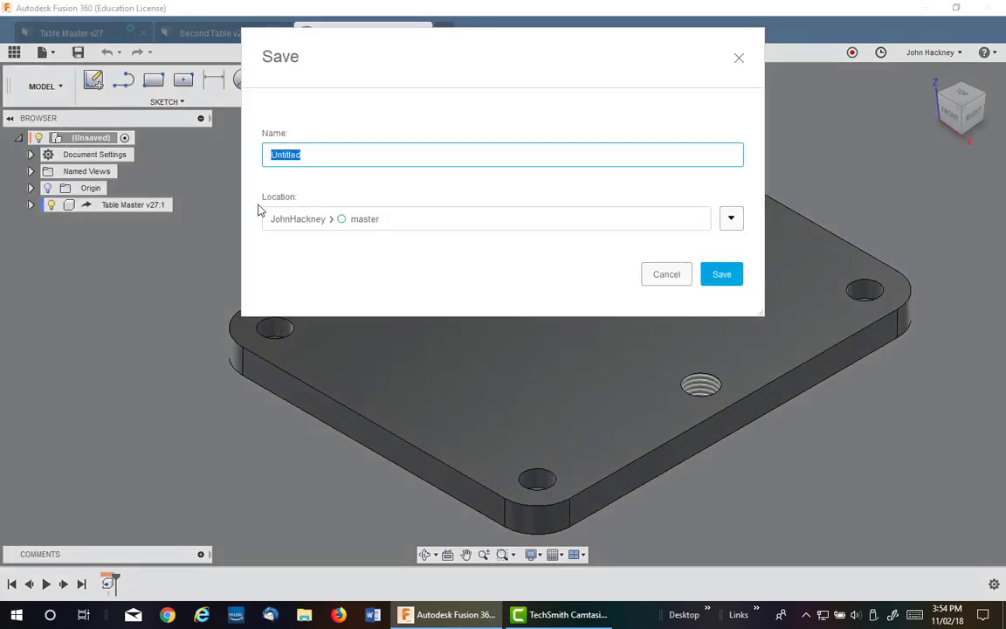
type("Third Table")
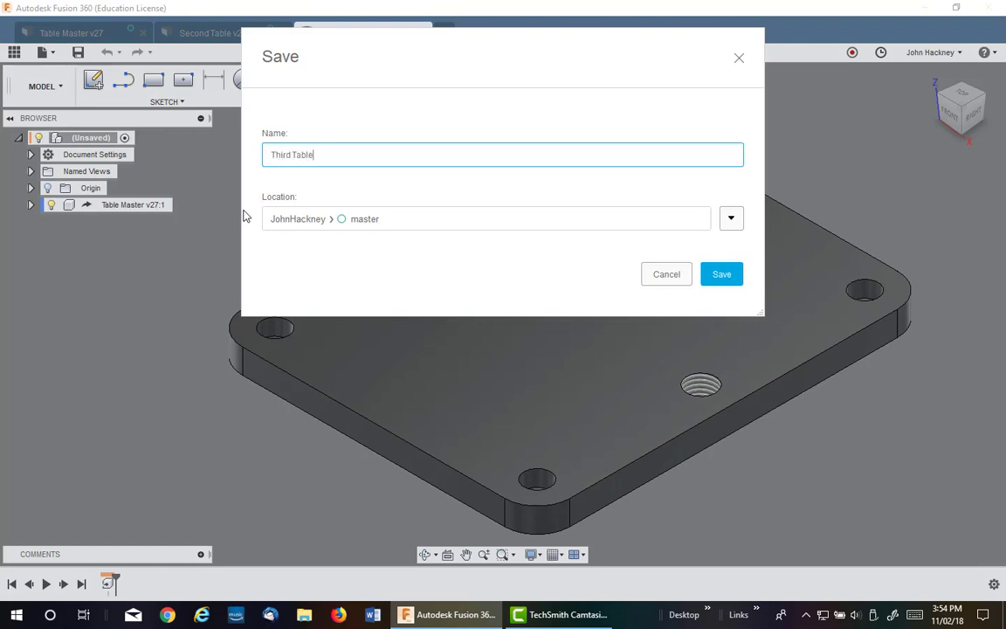
left_click(731, 277)
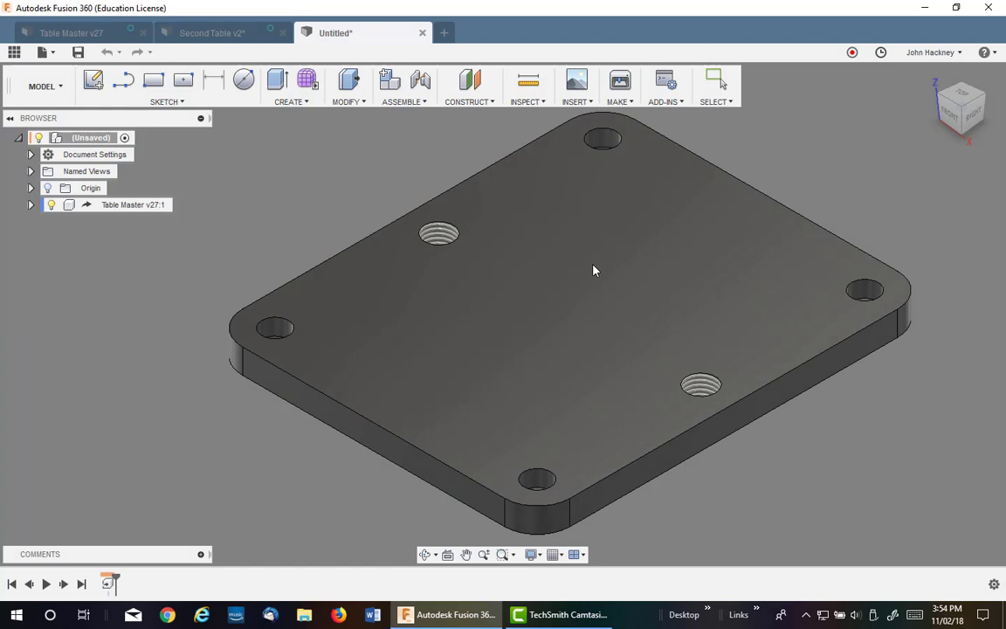
Step: Open Change Parameters and expand Table Master v27's Sketch1 dimensions
left_click(354, 102)
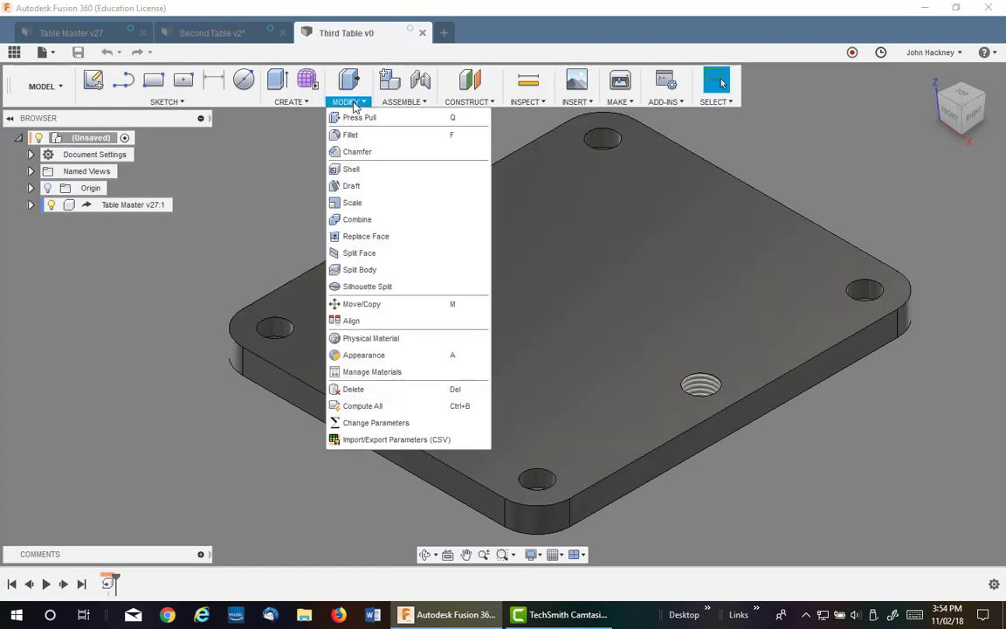
left_click(366, 422)
left_click(138, 215)
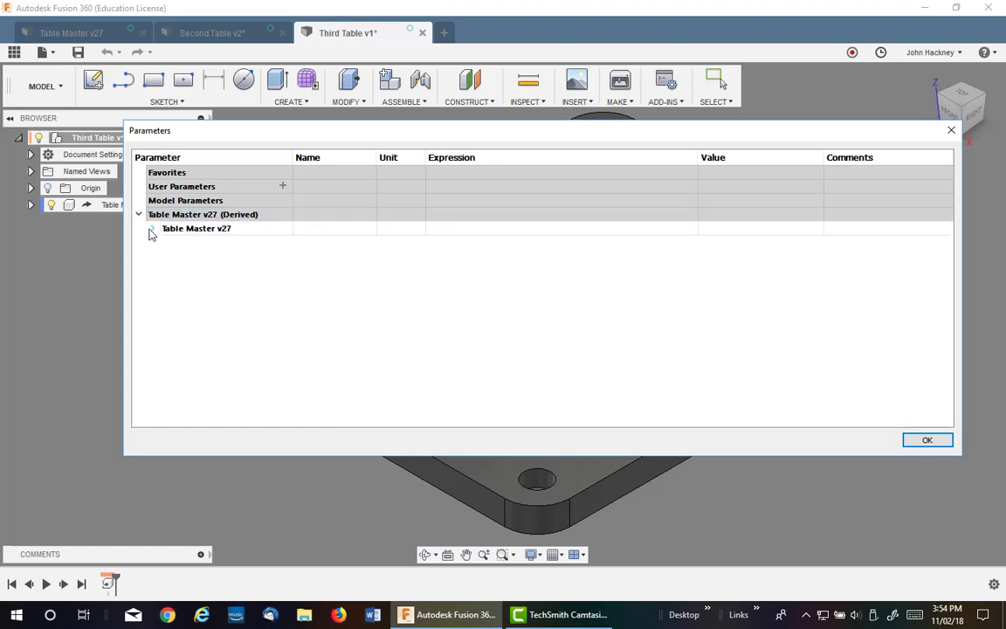
left_click(151, 229)
left_click(166, 242)
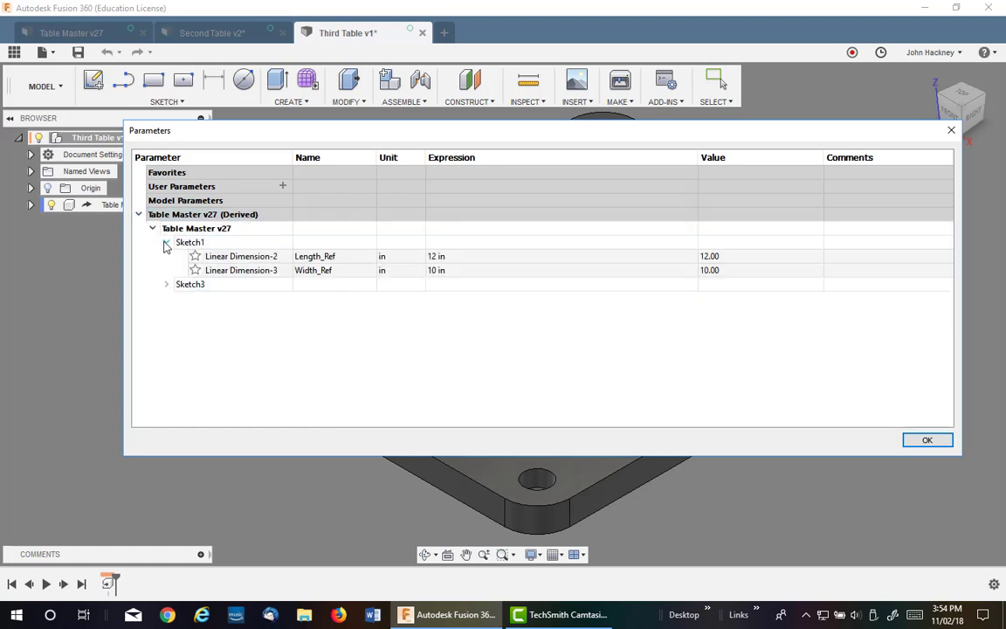
left_click(166, 285)
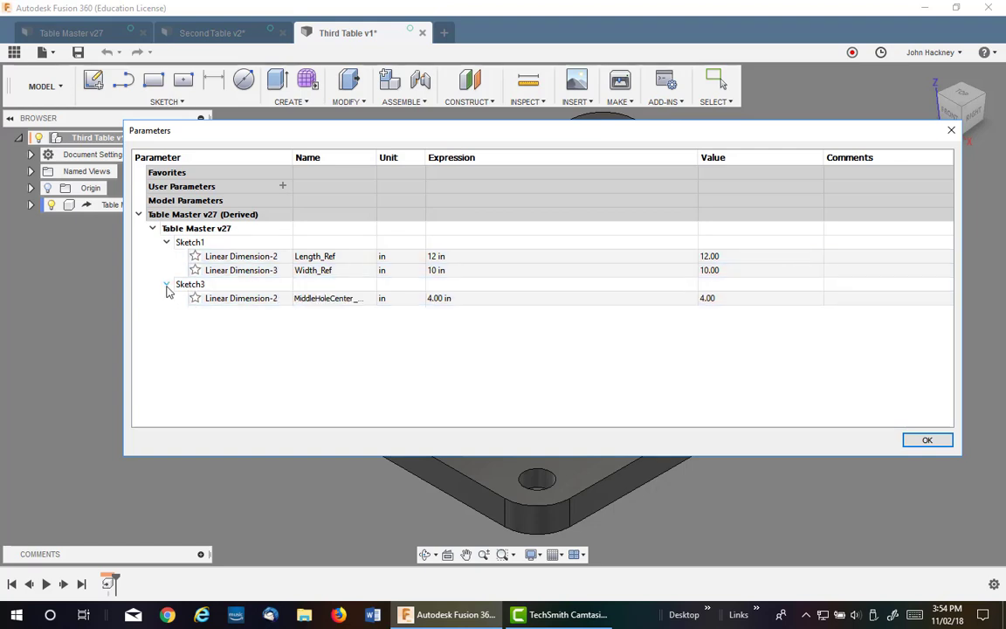
left_click(166, 284)
Step: Star Length_Ref (12 in) and Width_Ref (10 in) as favourite parameters
left_click(303, 256)
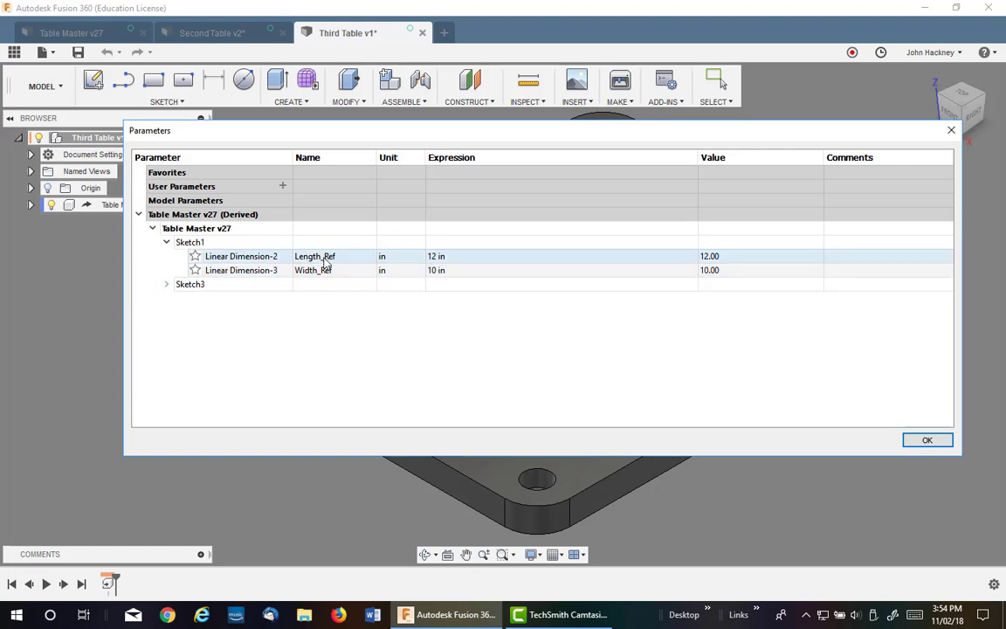
left_click(323, 270)
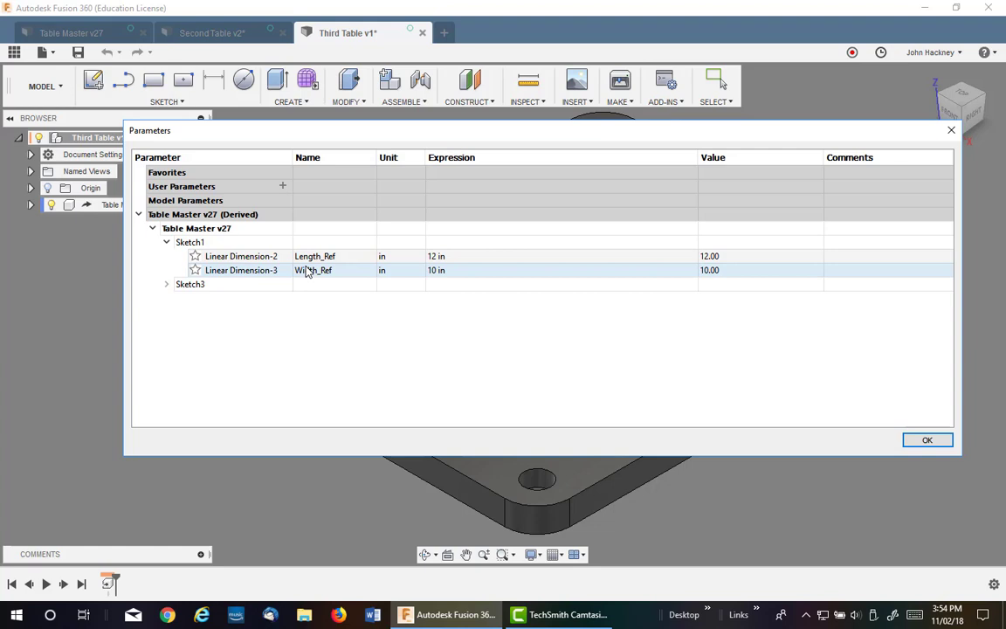
left_click(317, 260)
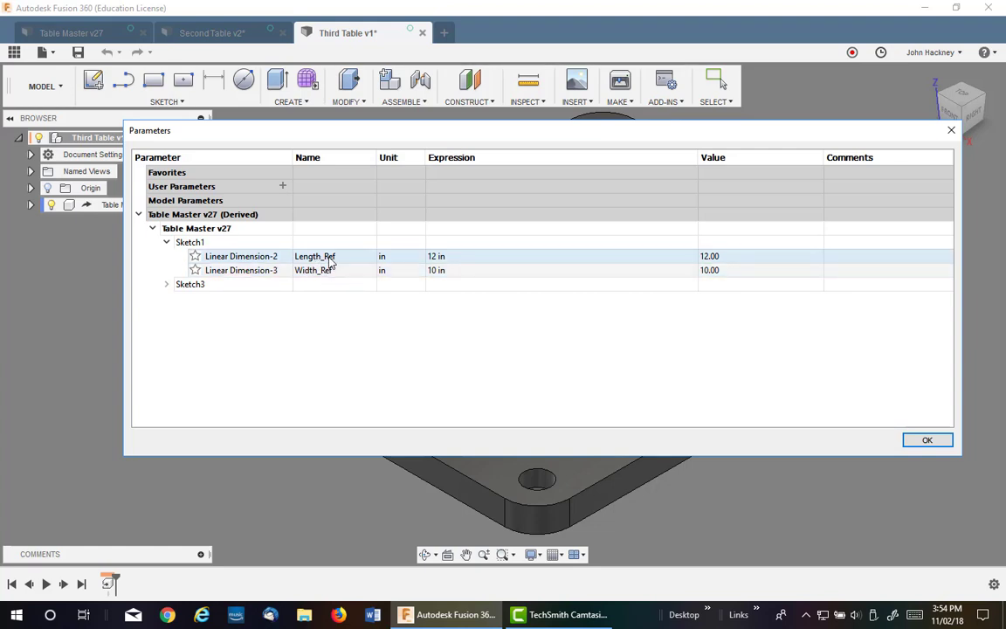
left_click(195, 256)
left_click(195, 285)
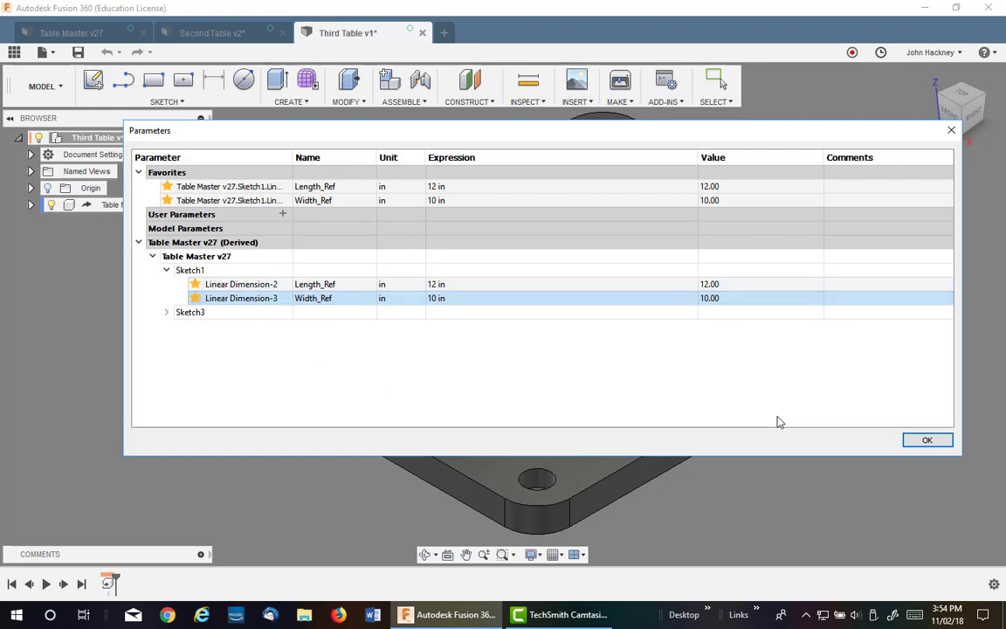
Step: Close the parameters and start a sketch on the plate's top face
left_click(917, 441)
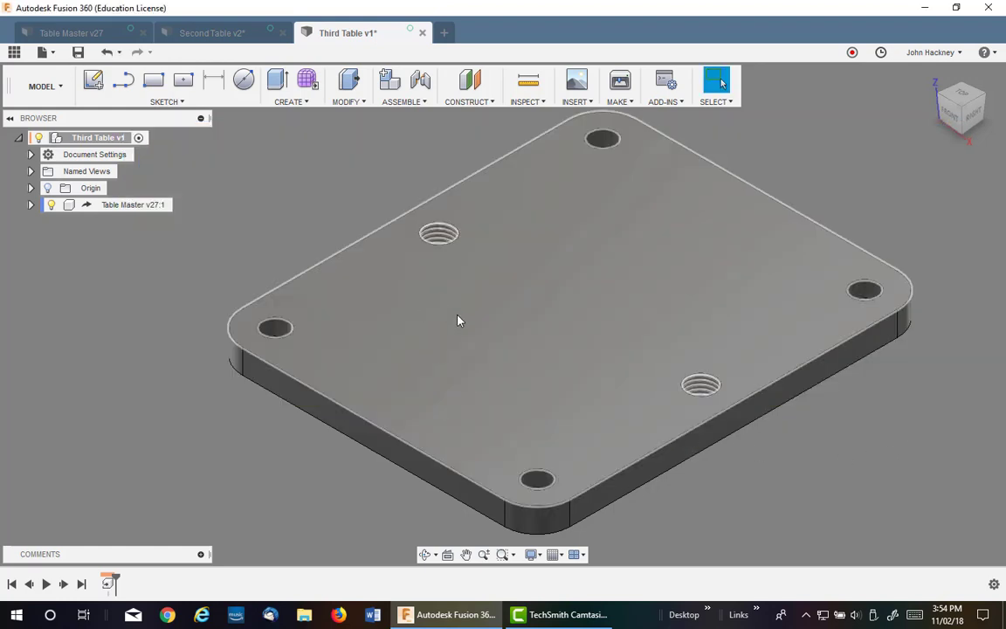
left_click(545, 285)
right_click(546, 286)
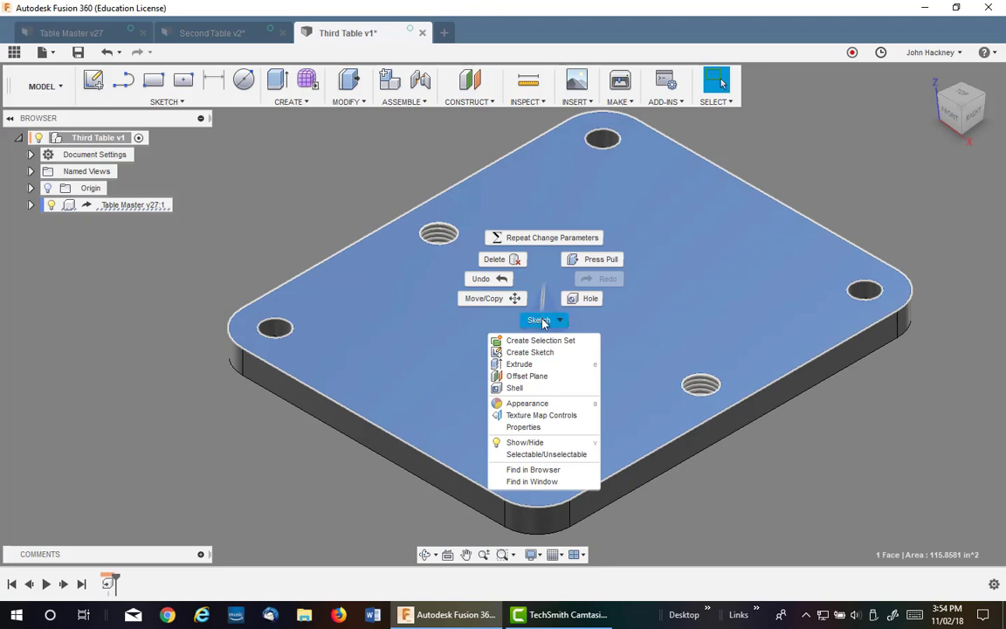
left_click(542, 353)
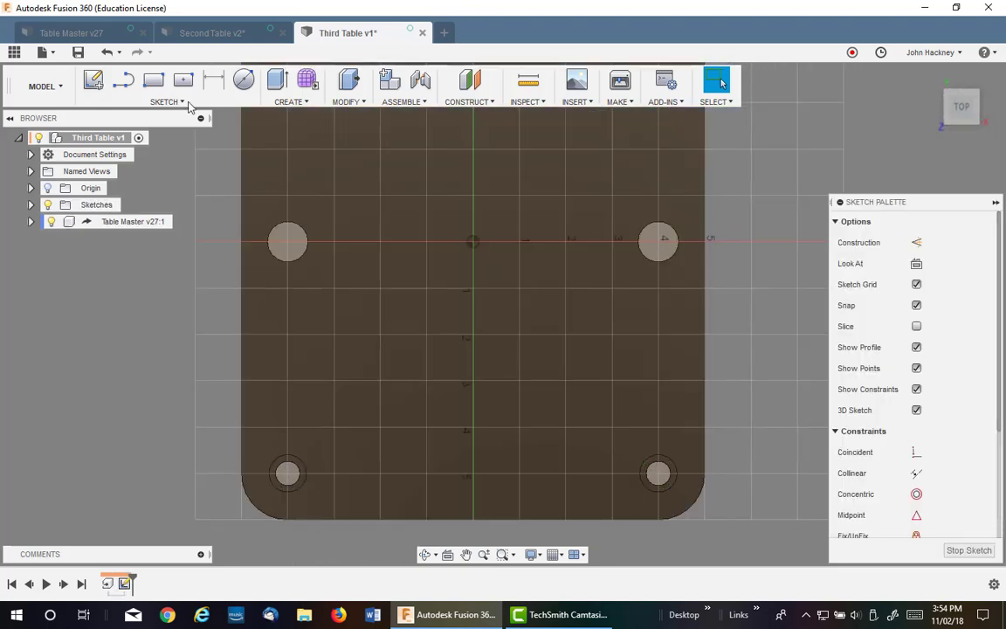
Step: Draw a 4.25 by 0.75 center rectangle at the sketch origin
left_click(182, 79)
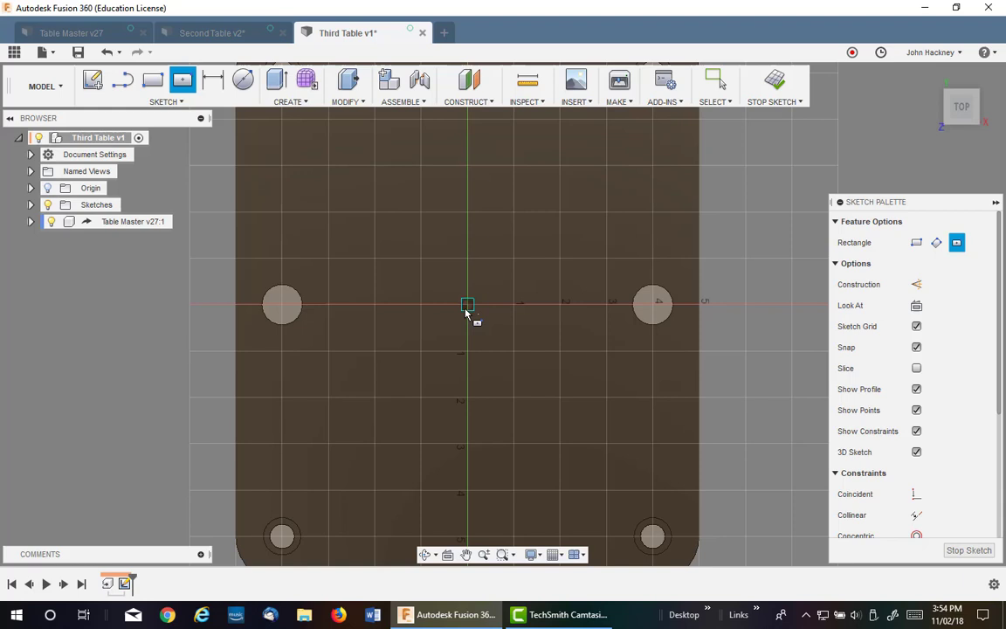
left_click(467, 304)
type("4.25")
key("Tab")
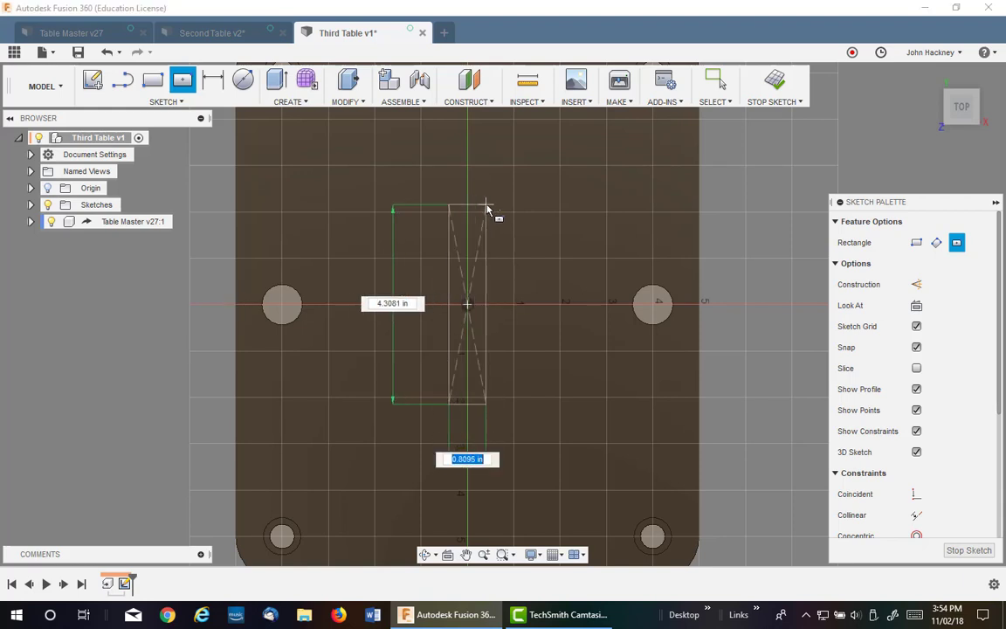
type("0.75")
key("Return")
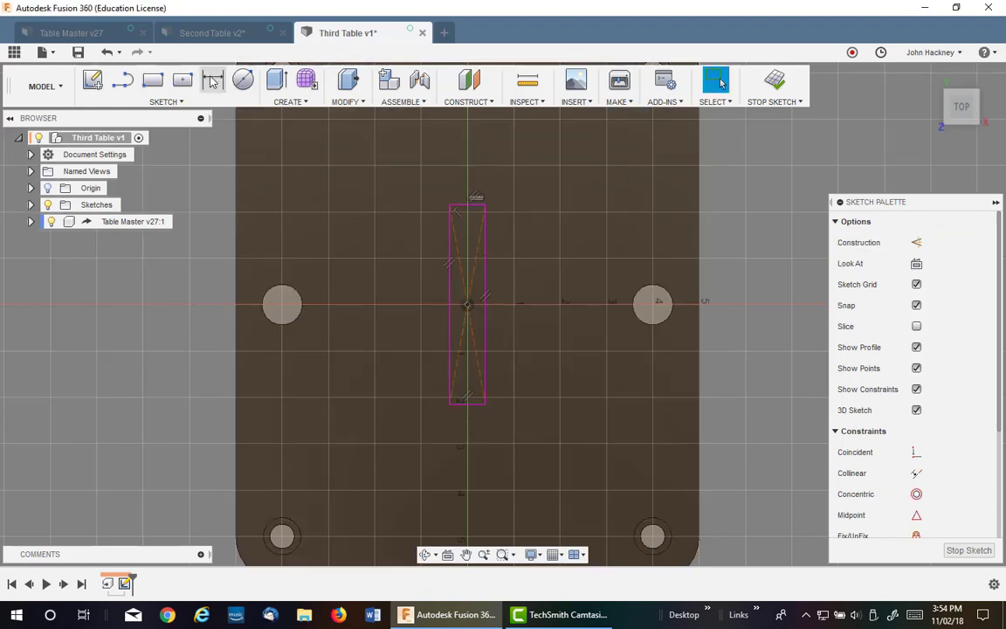
key("d")
key("Escape")
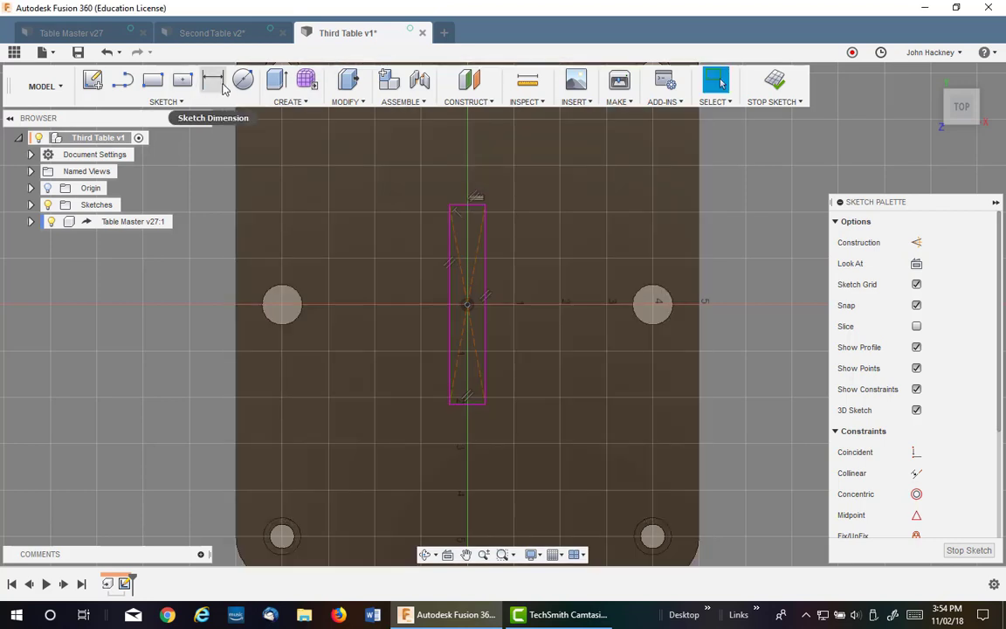
Step: Dimension the rectangle's top edge as Width_Ref / 2
left_click(223, 86)
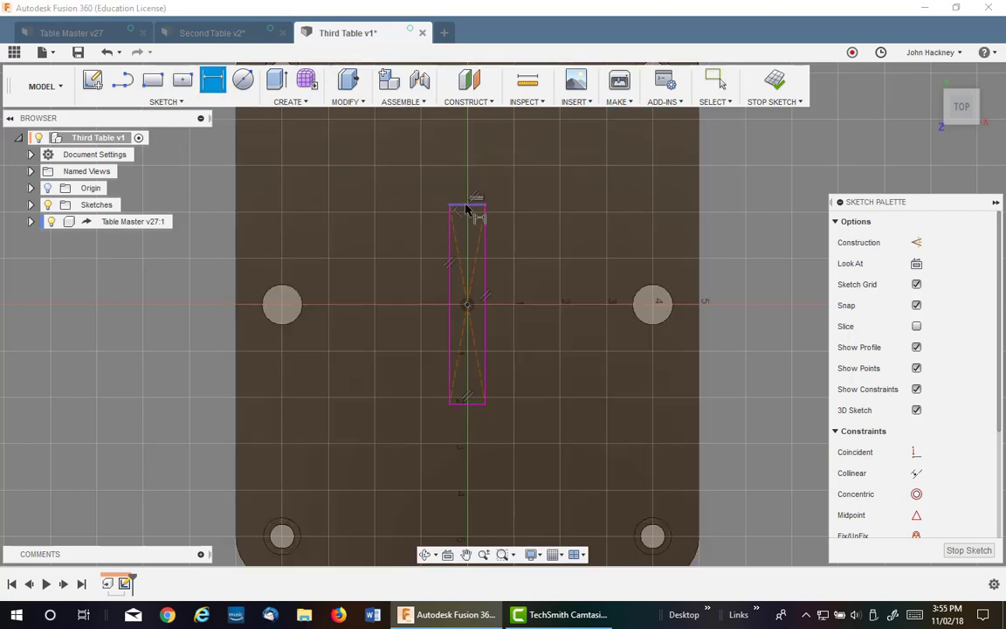
left_click(472, 206)
left_click(527, 154)
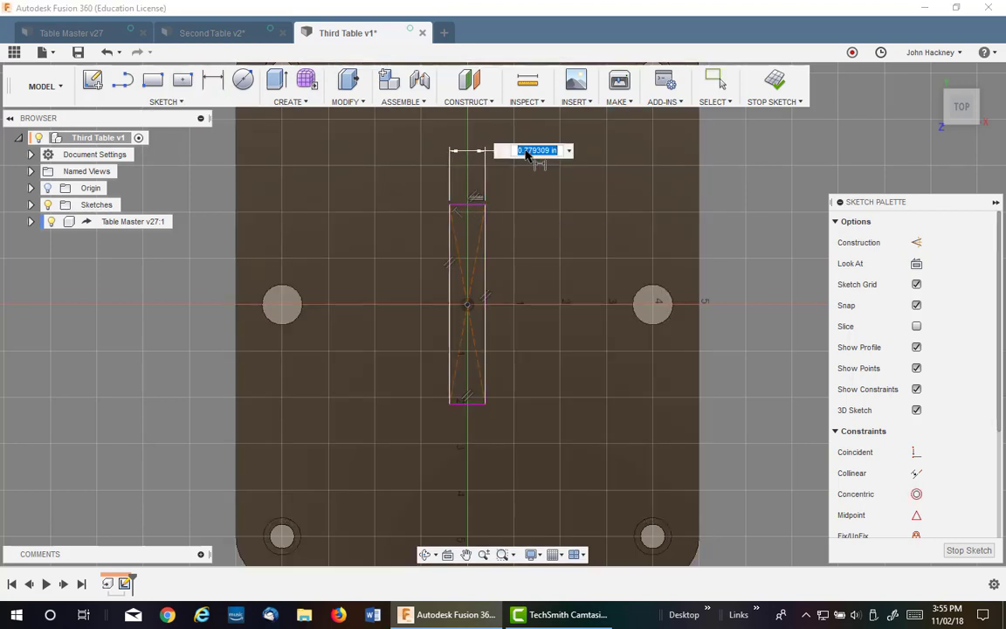
type("w")
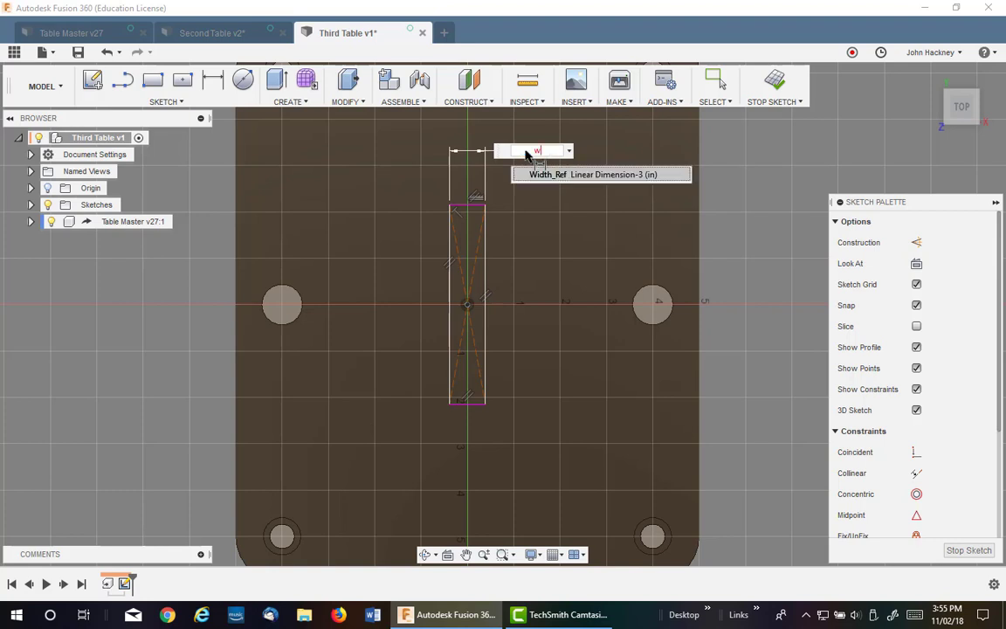
left_click(548, 177)
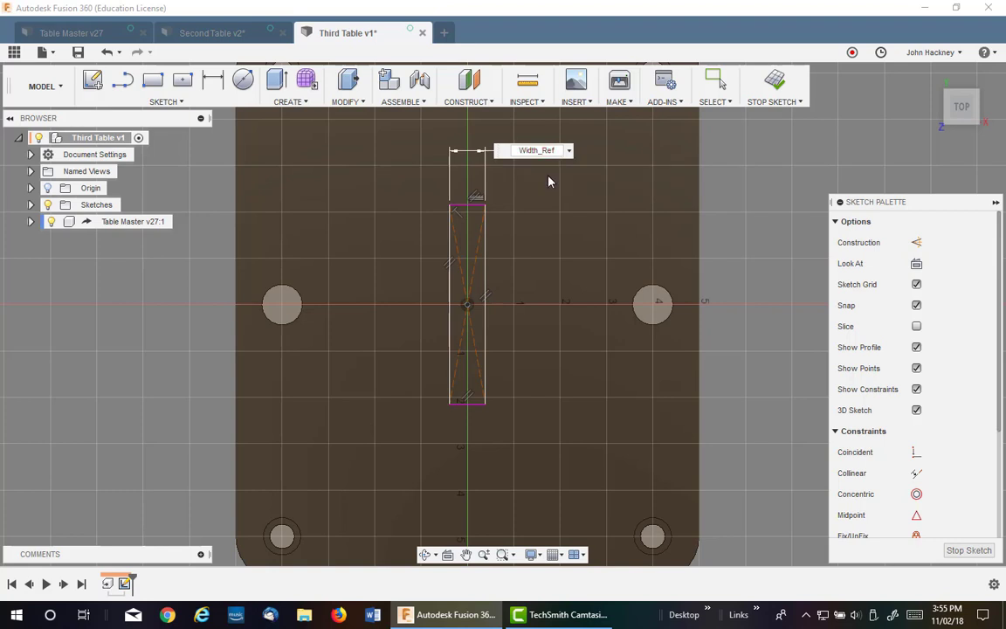
type("/2")
key("Return")
Step: Change the rectangle's width dimension to Width_Ref / 3 (3.3333)
scroll(559, 253, "down", 2)
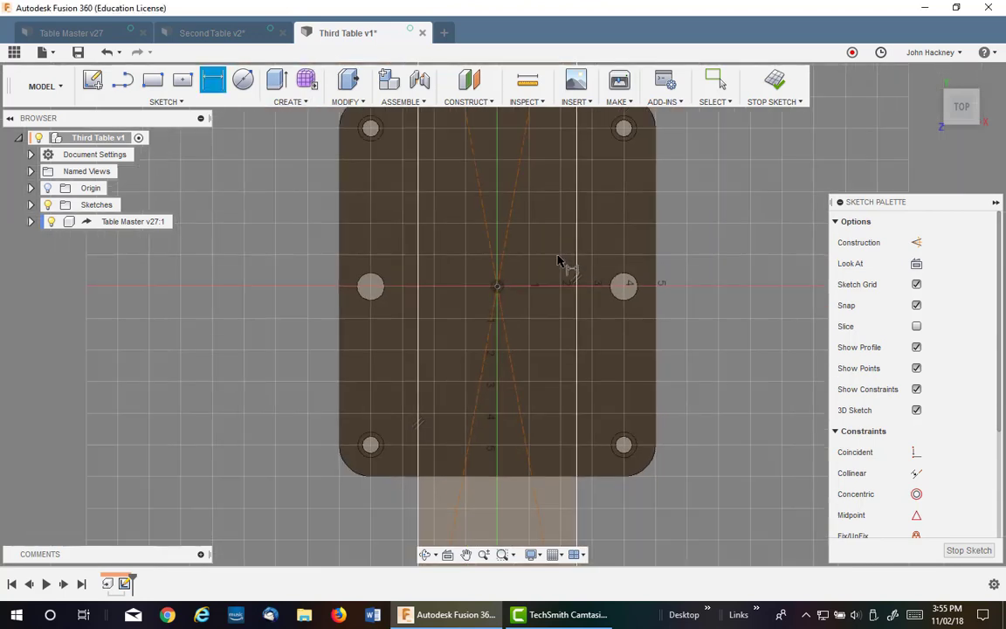
scroll(559, 260, "down", 4)
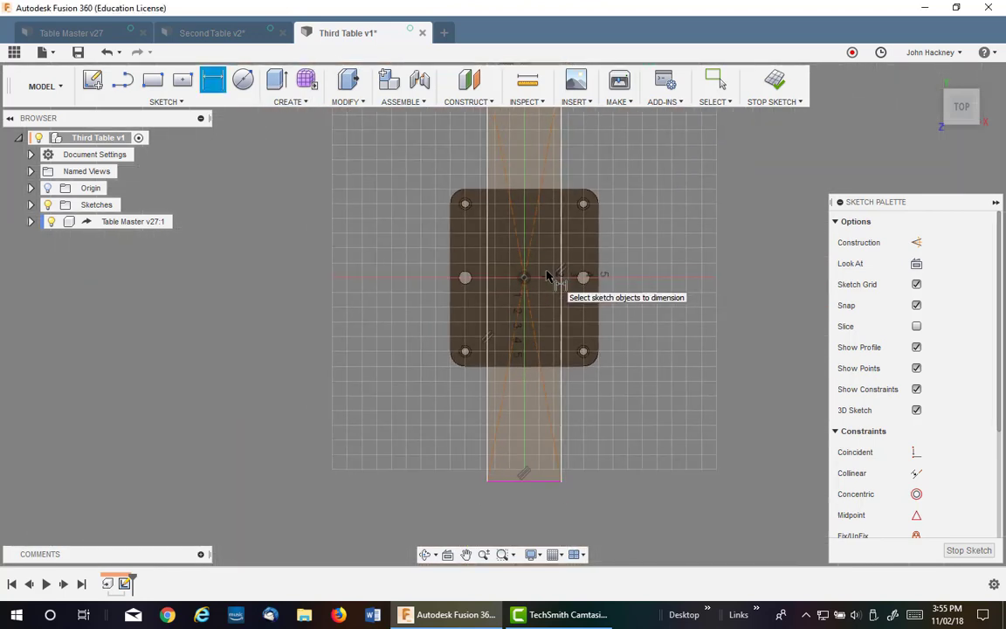
scroll(547, 276, "down", 1)
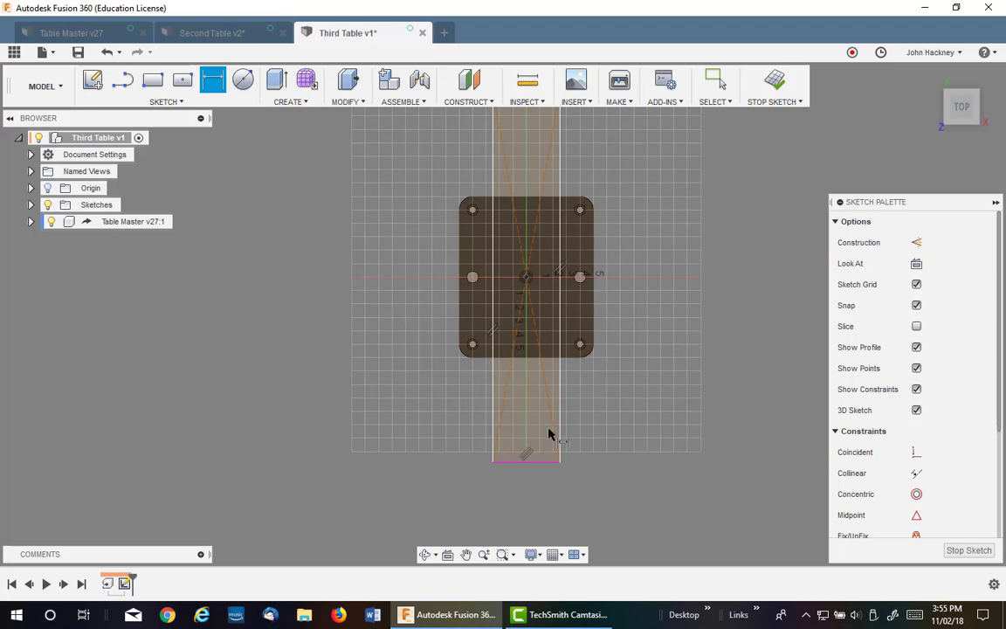
middle_click_drag(580, 141, 554, 283)
left_click(524, 231)
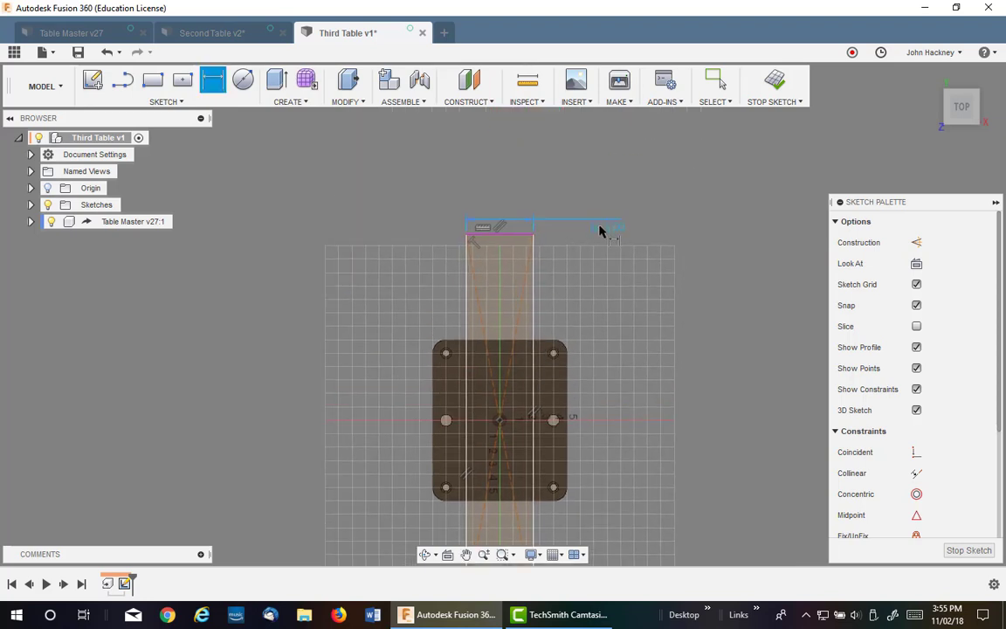
left_click(600, 229)
type("Width_Ref / 2")
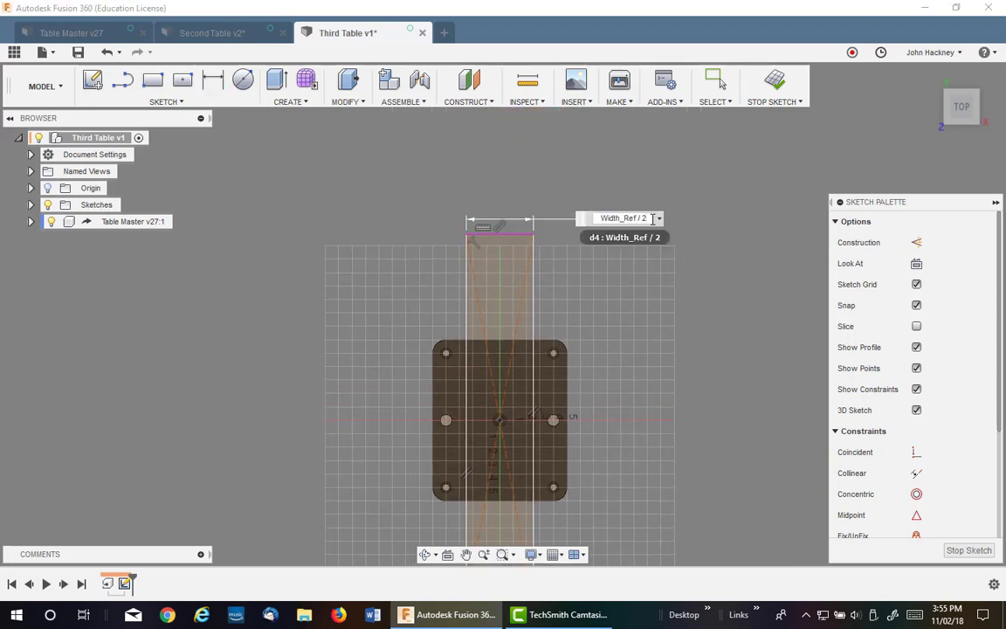
key("BackSpace")
type("3")
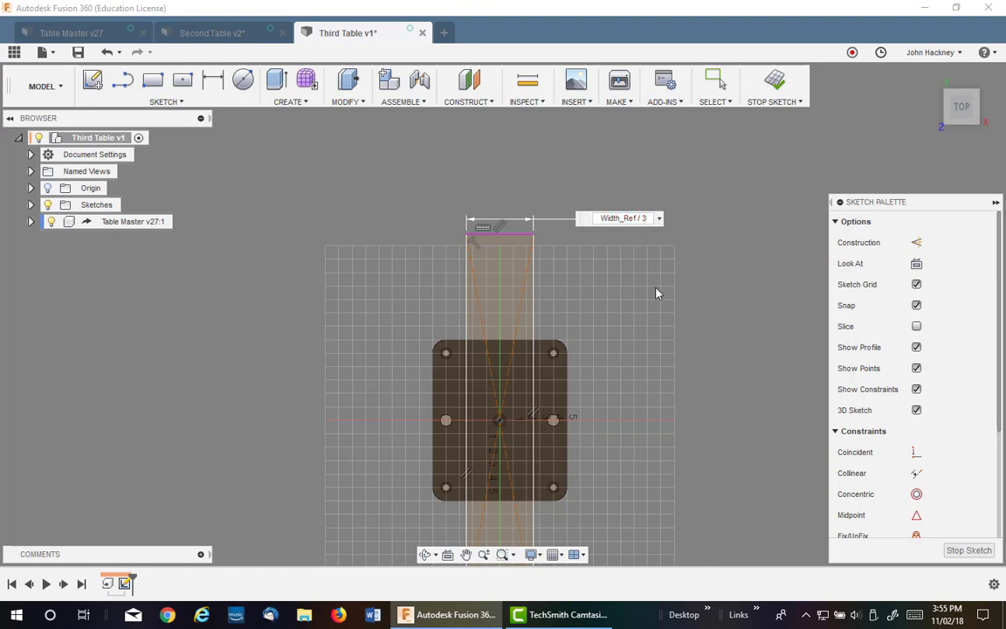
key("Return")
Step: Dimension the rectangle's left edge as Length_Ref / 3, giving a 4.00 height
middle_click_drag(584, 352, 590, 233)
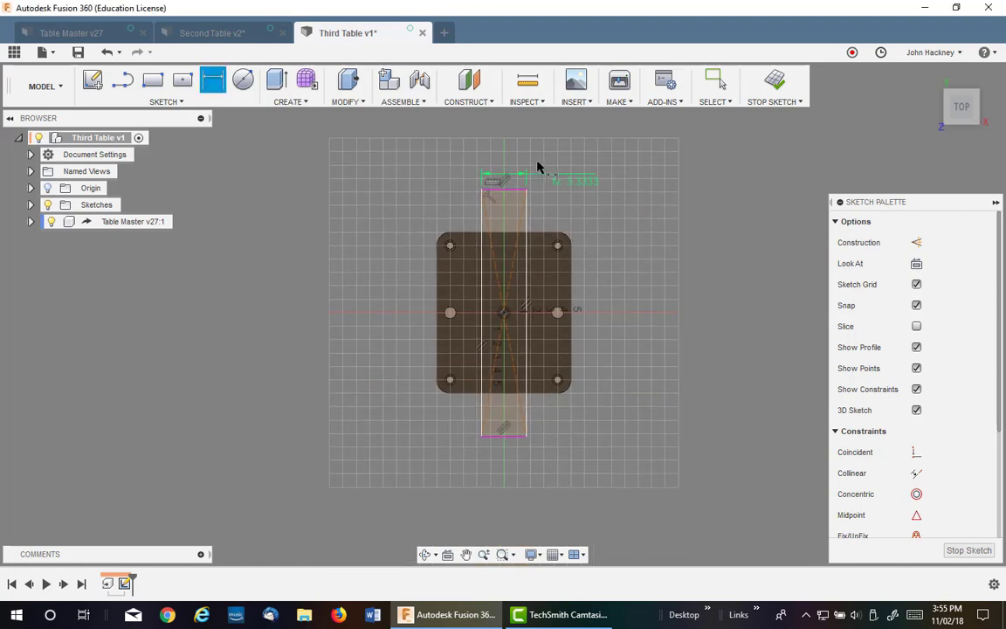
left_click(481, 289)
left_click(370, 283)
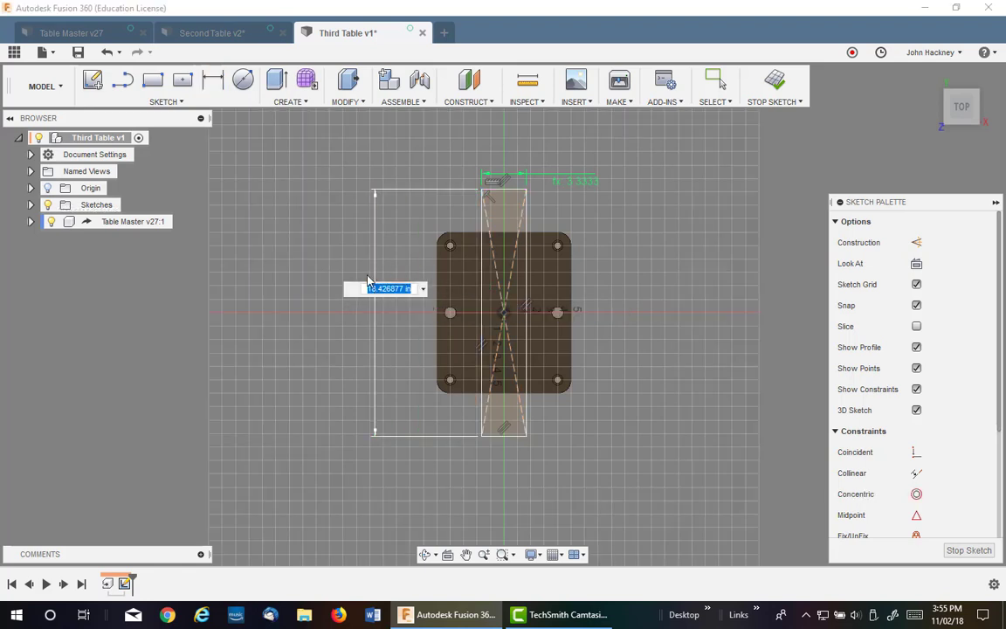
type("L")
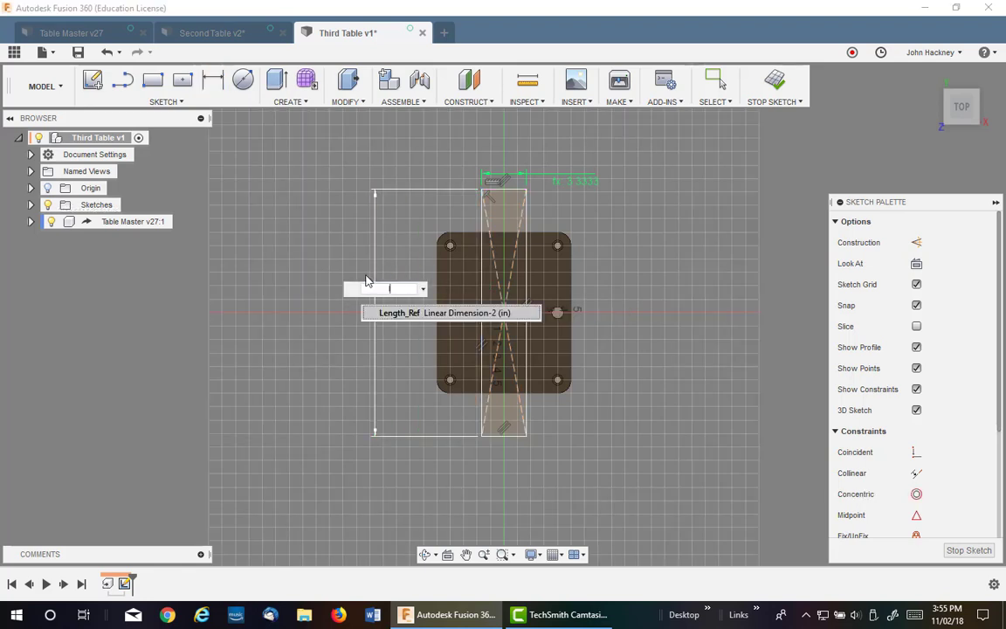
left_click(405, 316)
type("/3")
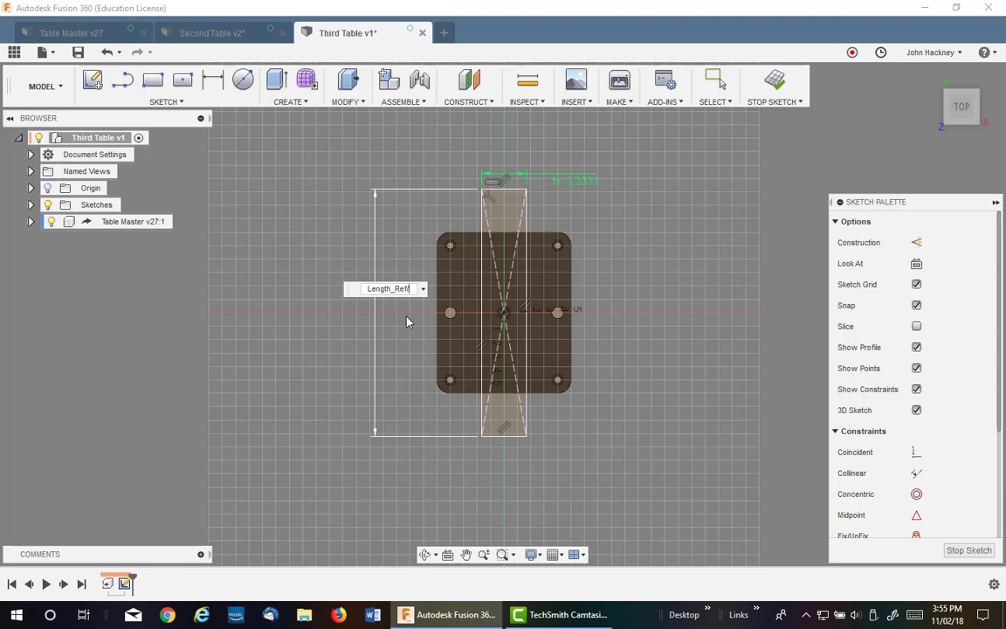
key("Return")
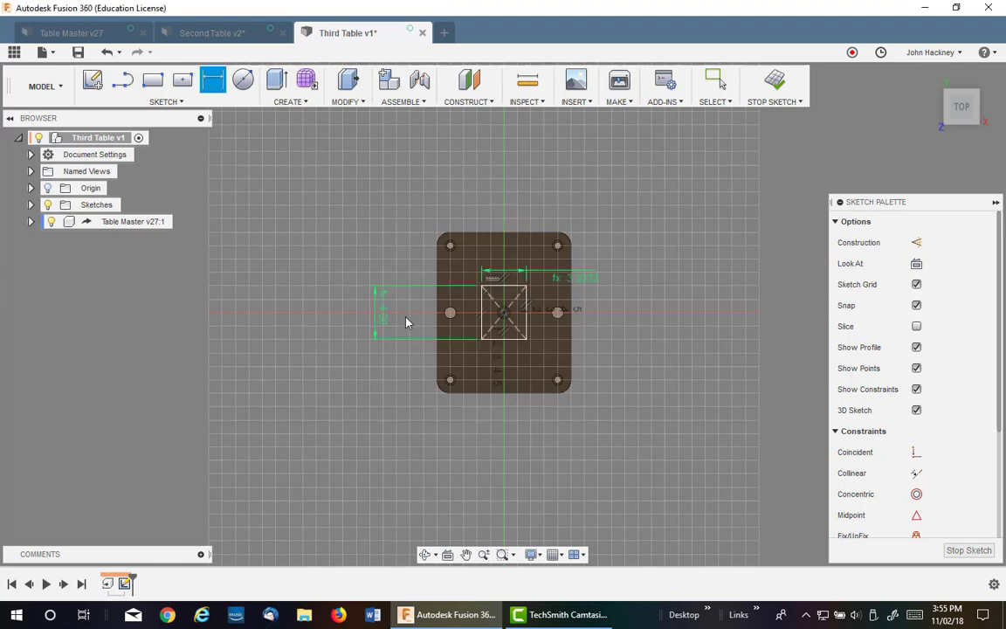
scroll(583, 305, "up", 1)
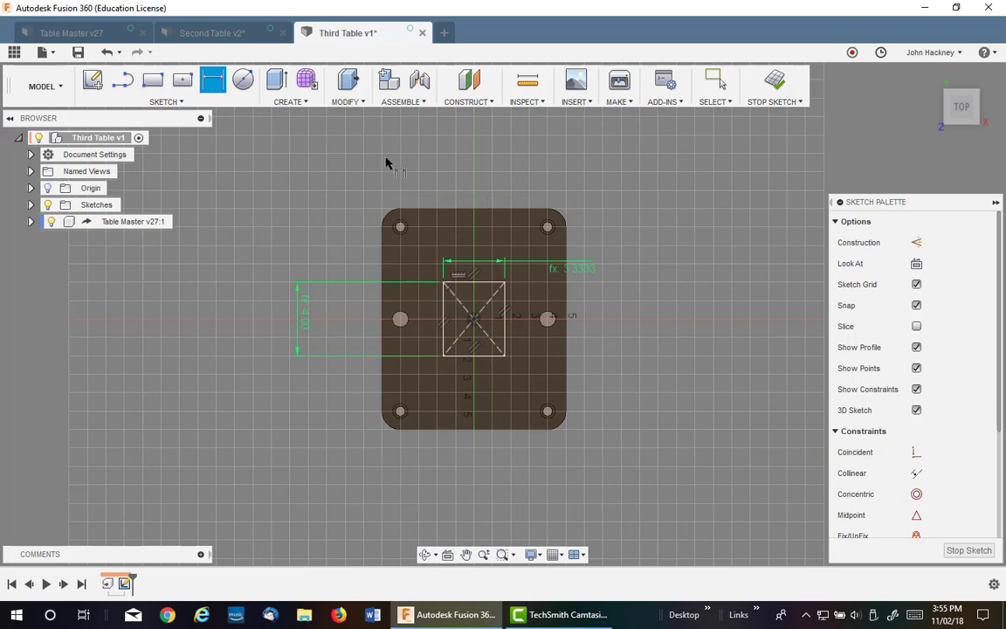
Step: Extrude the centre square profile 1 in upward as a Join
left_click(276, 80)
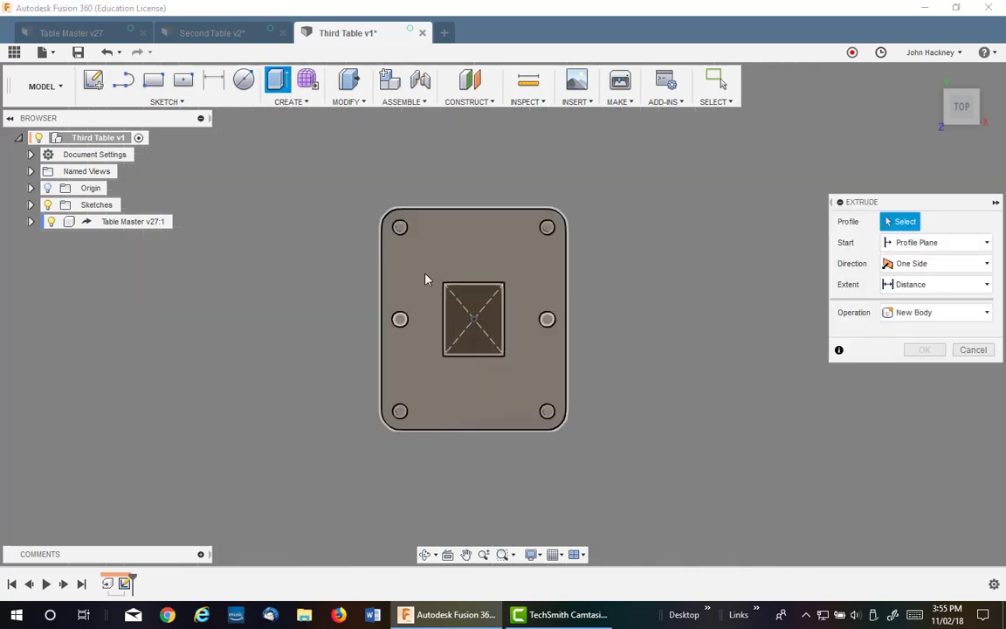
left_click(484, 310)
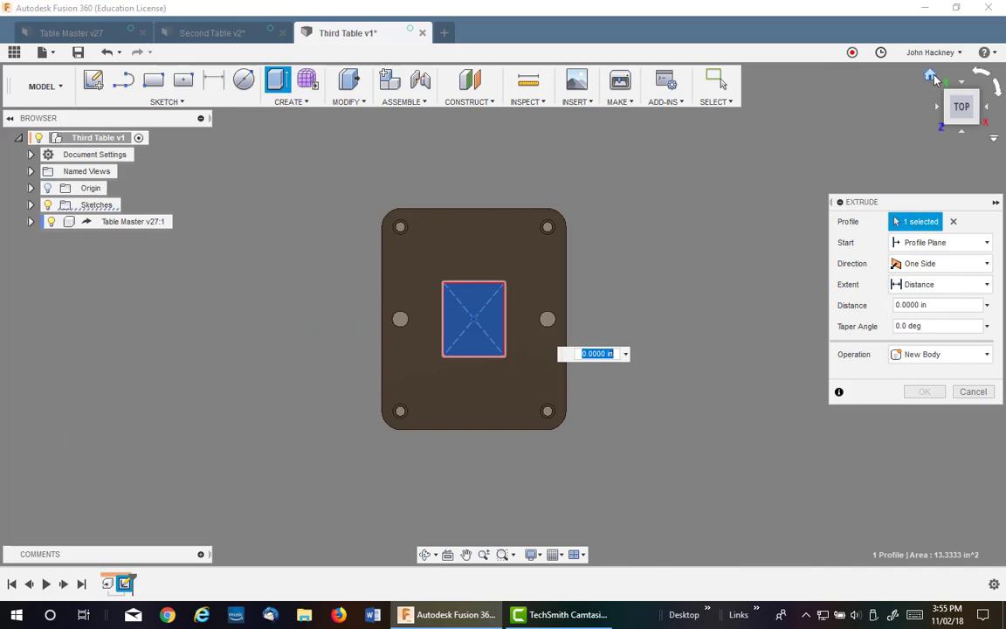
left_click_drag(502, 285, 493, 238)
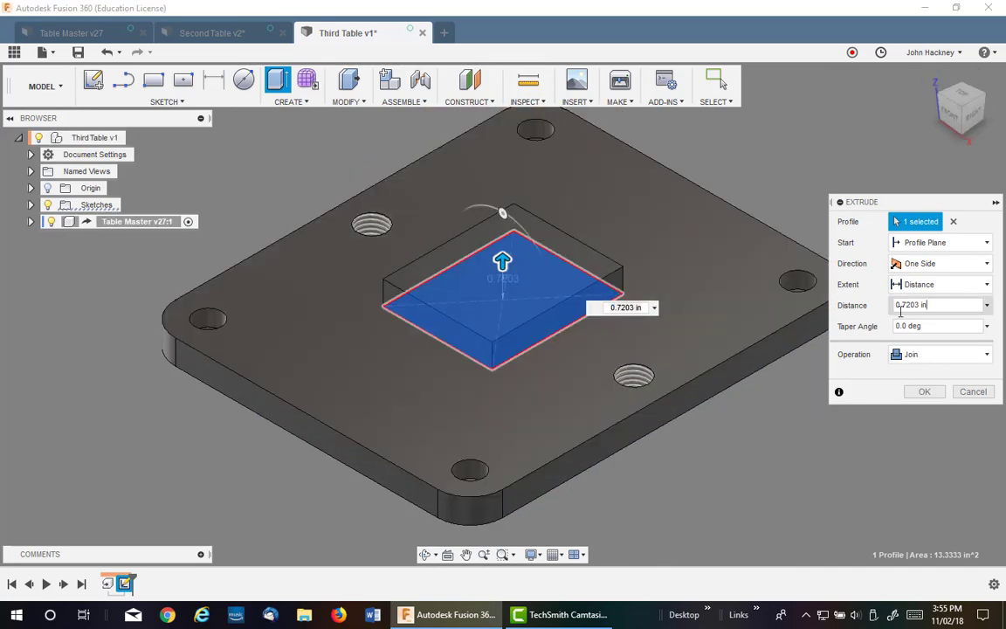
type("1")
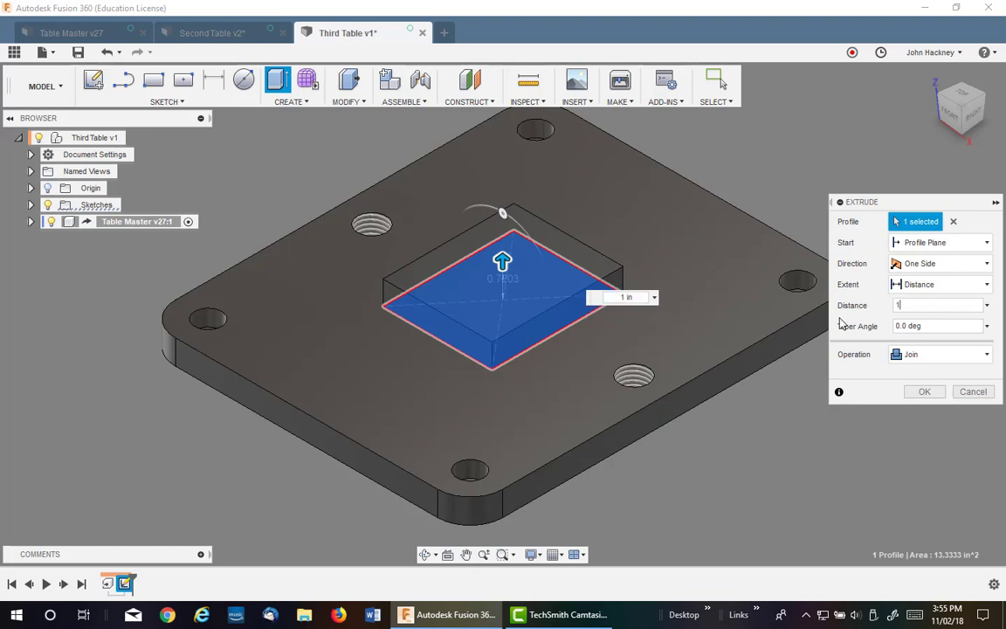
left_click(923, 391)
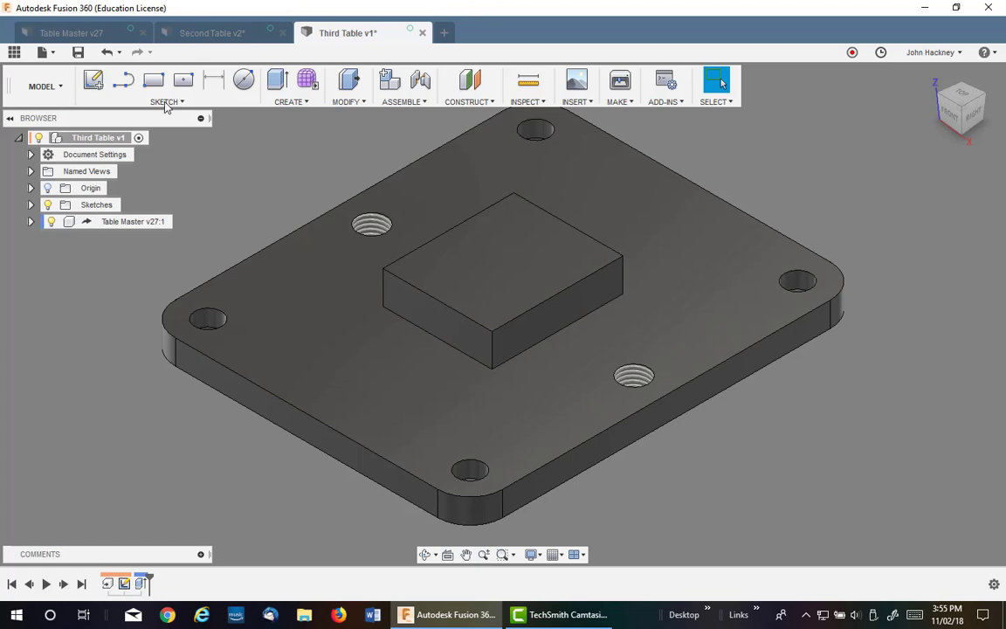
Step: In Table Master v27, edit Sketch1 and dimension the plate's long side to 14
left_click(66, 33)
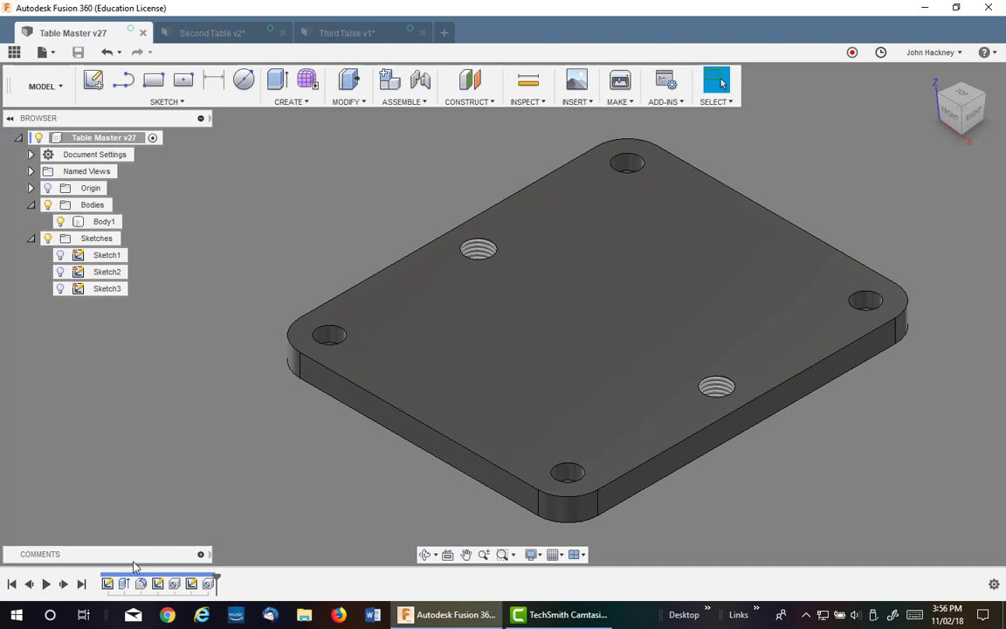
right_click(107, 583)
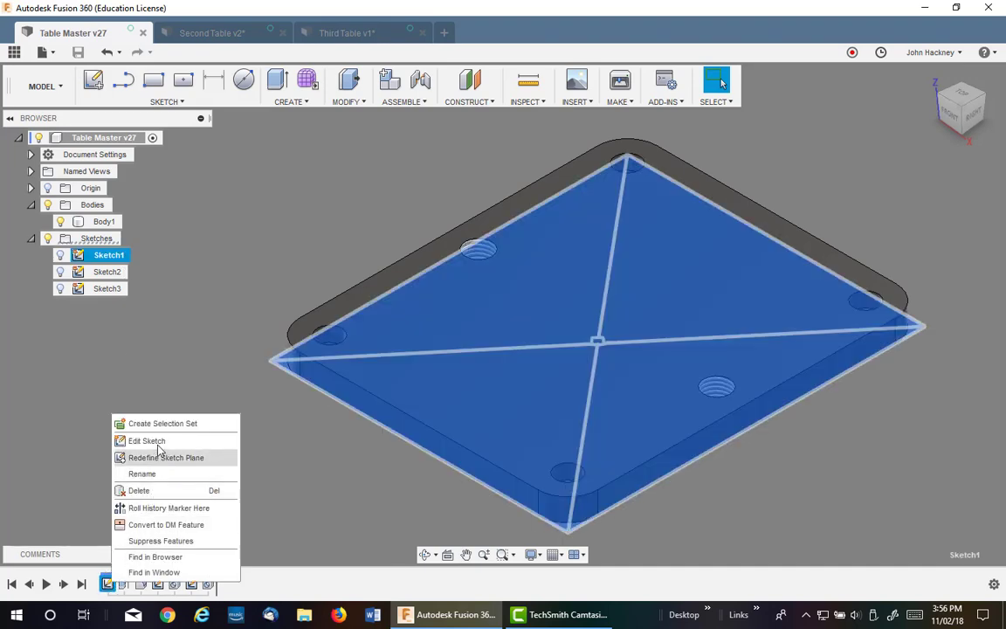
left_click(139, 440)
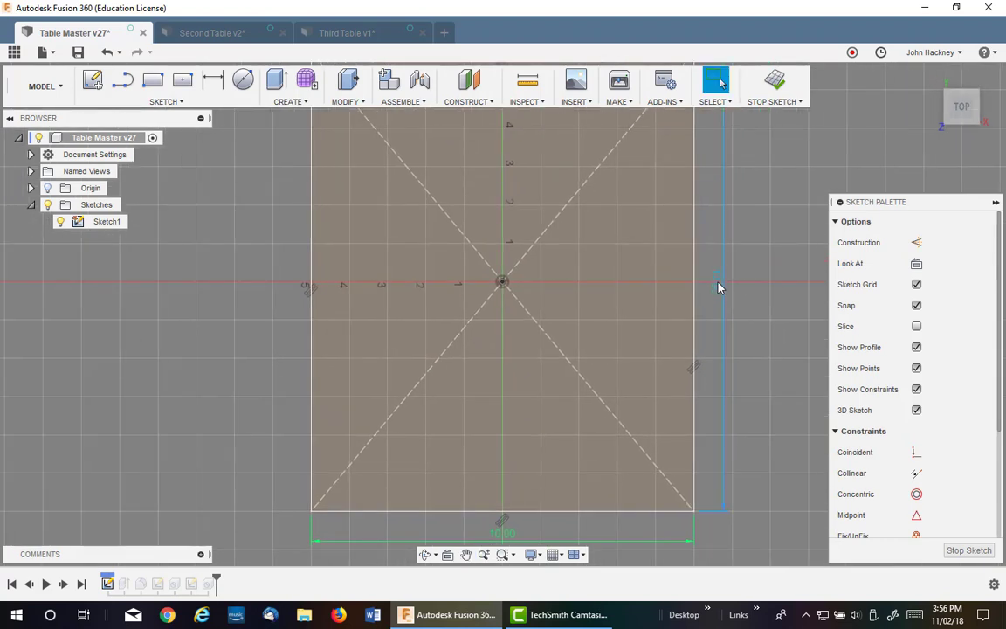
left_click(719, 287)
type("4")
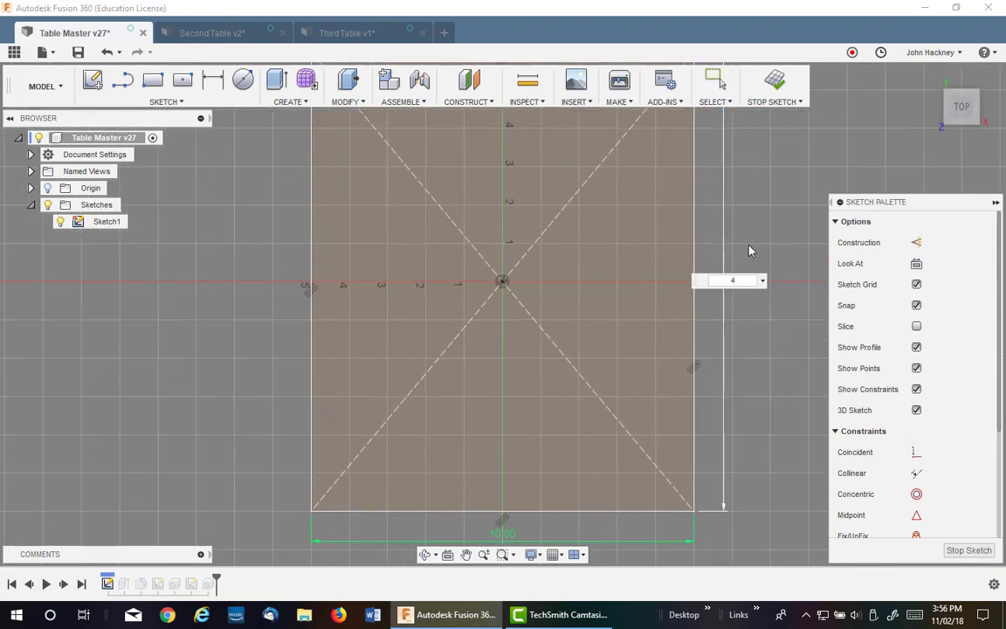
key("BackSpace")
type("14")
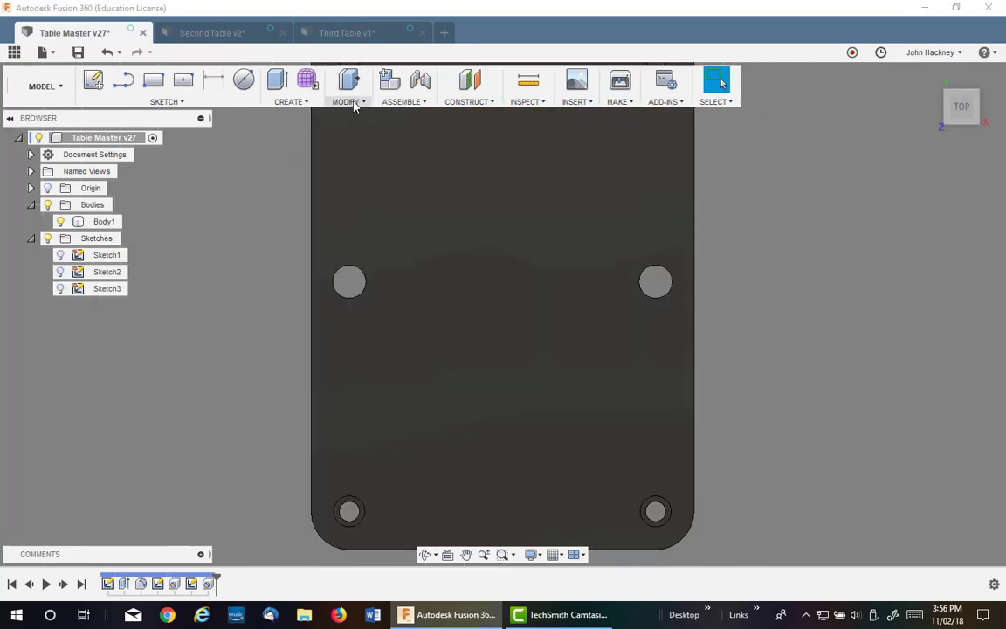
Step: Review the Length 14 and Width 10 parameters in Change Parameters
left_click(347, 101)
left_click(375, 423)
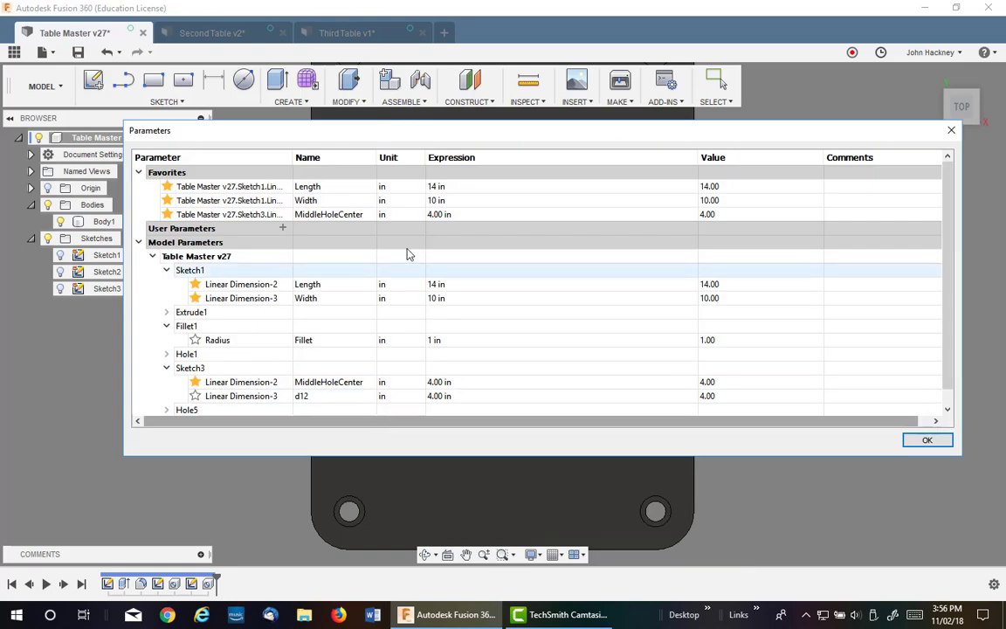
left_click(927, 439)
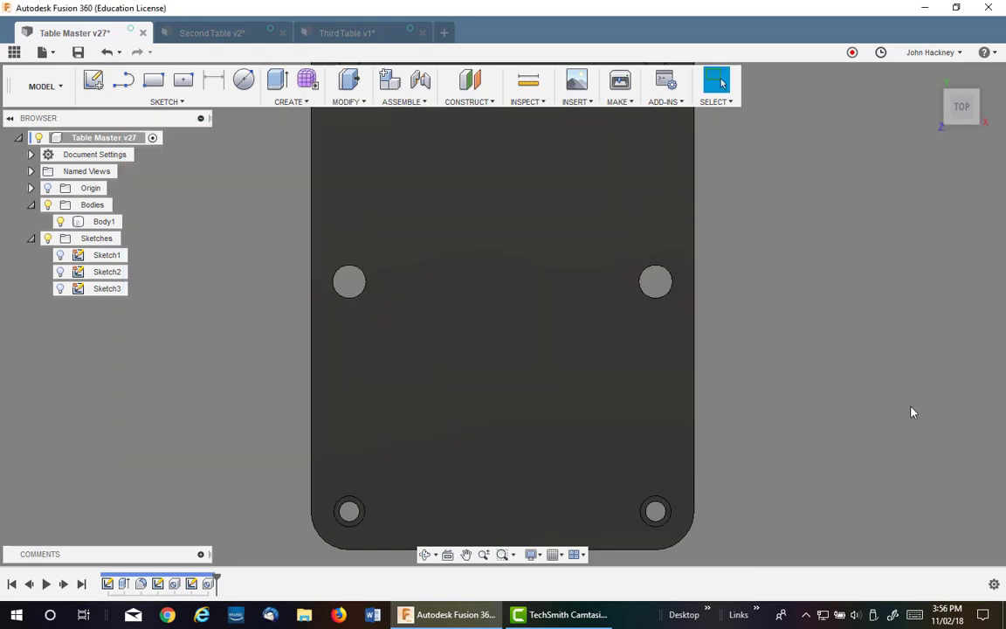
Step: Reset to the home view and save Table Master as version v28
left_click(929, 78)
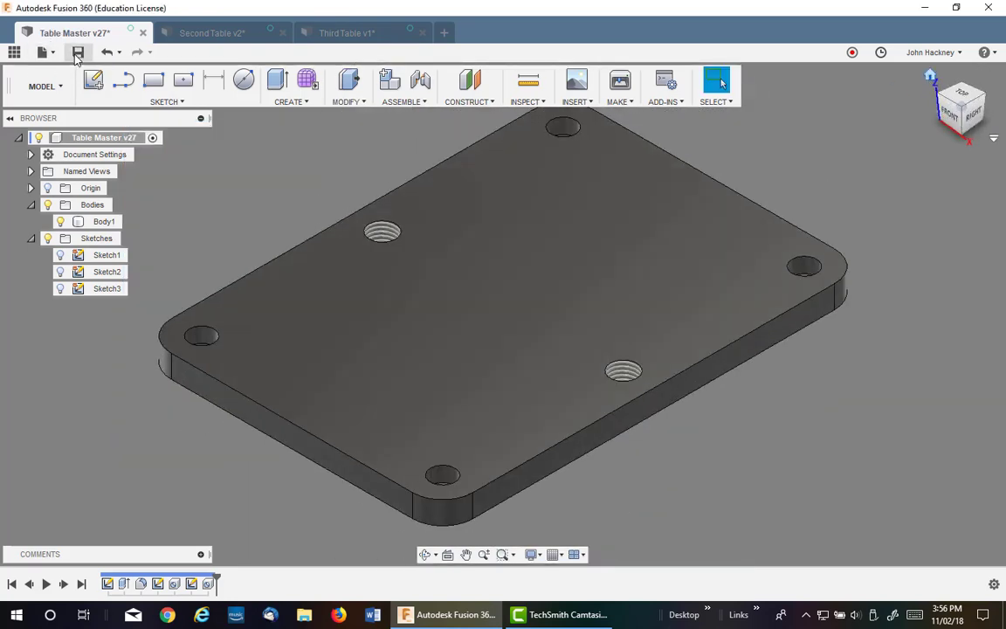
left_click(78, 51)
left_click(510, 321)
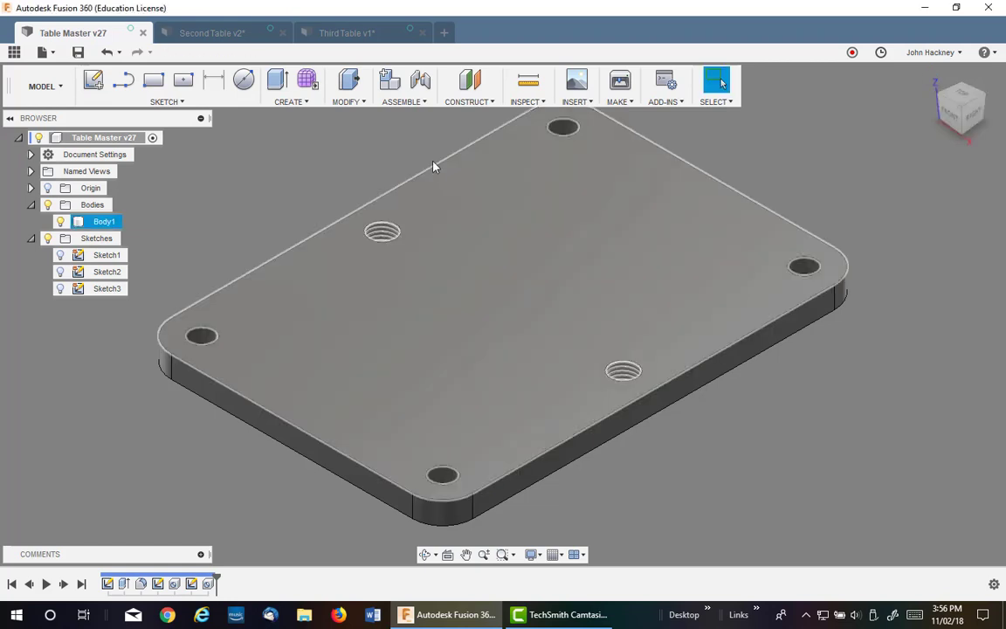
Step: Update Third Table's derived plate to v28 and check its parameters
left_click(363, 33)
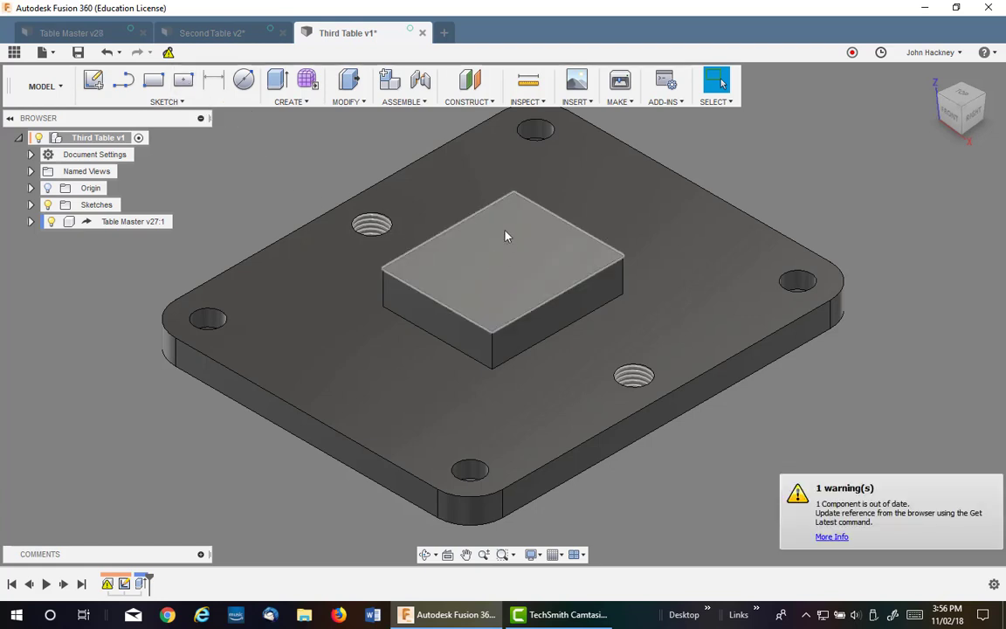
left_click(169, 52)
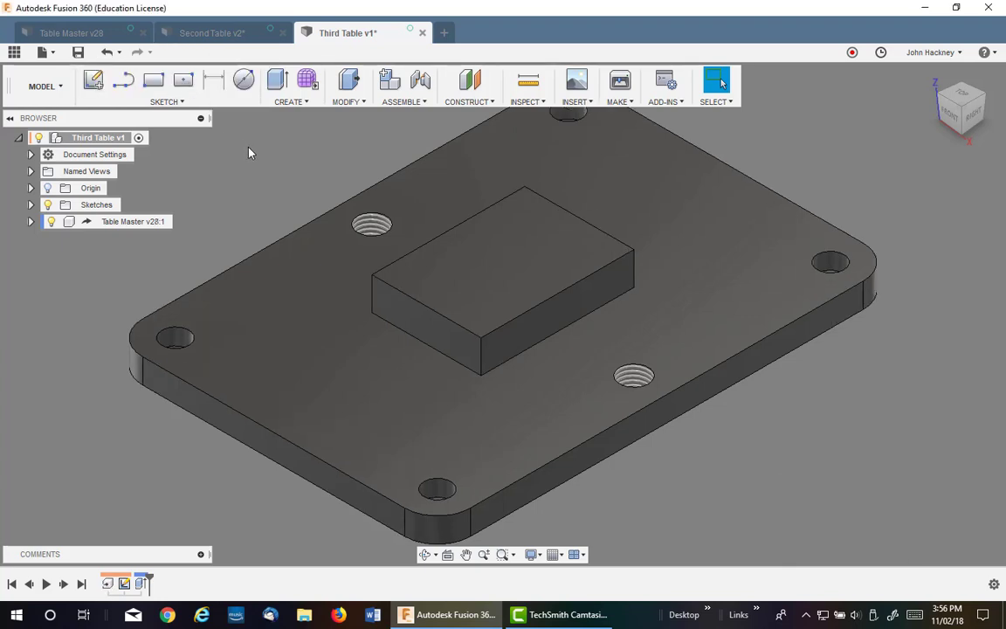
left_click(416, 102)
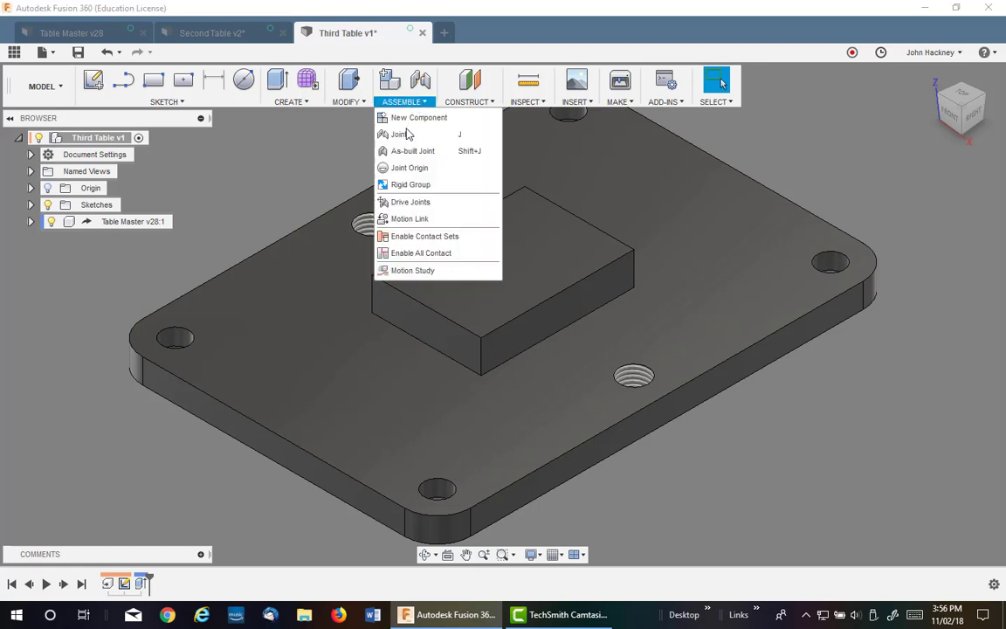
mouse_move(346, 102)
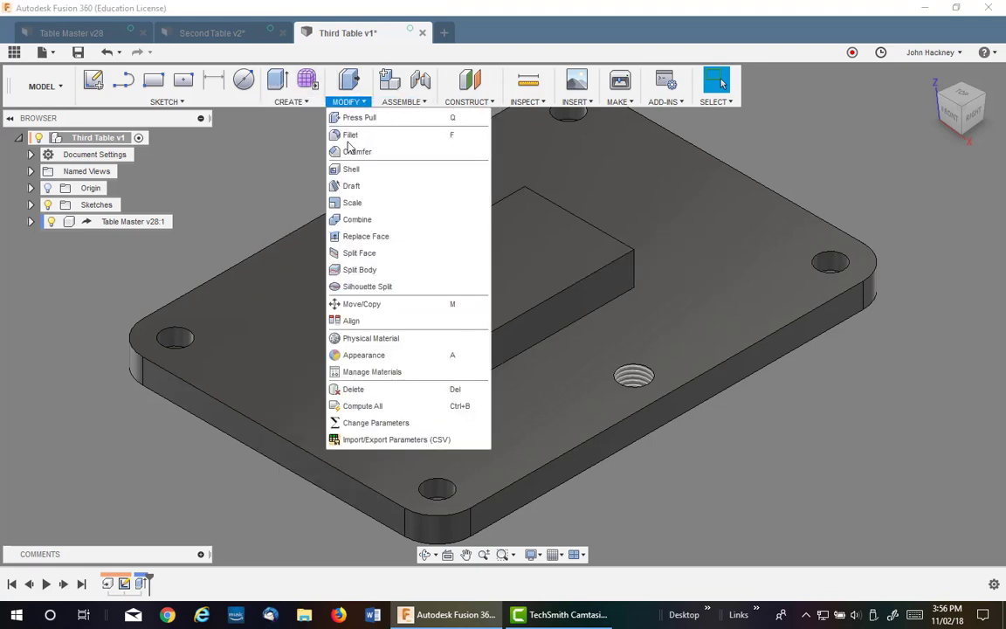
left_click(354, 423)
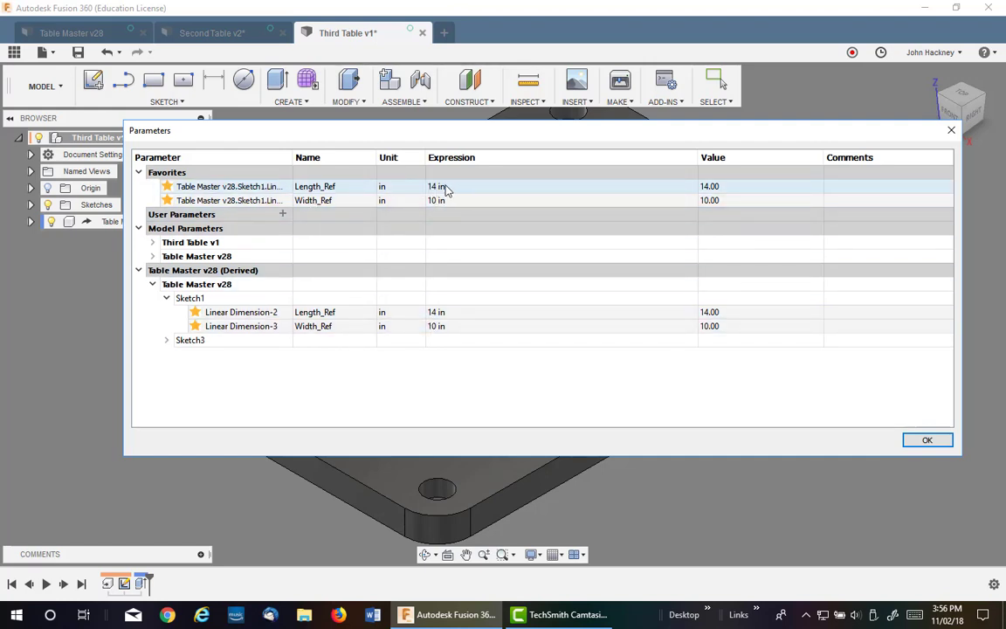
left_click(927, 441)
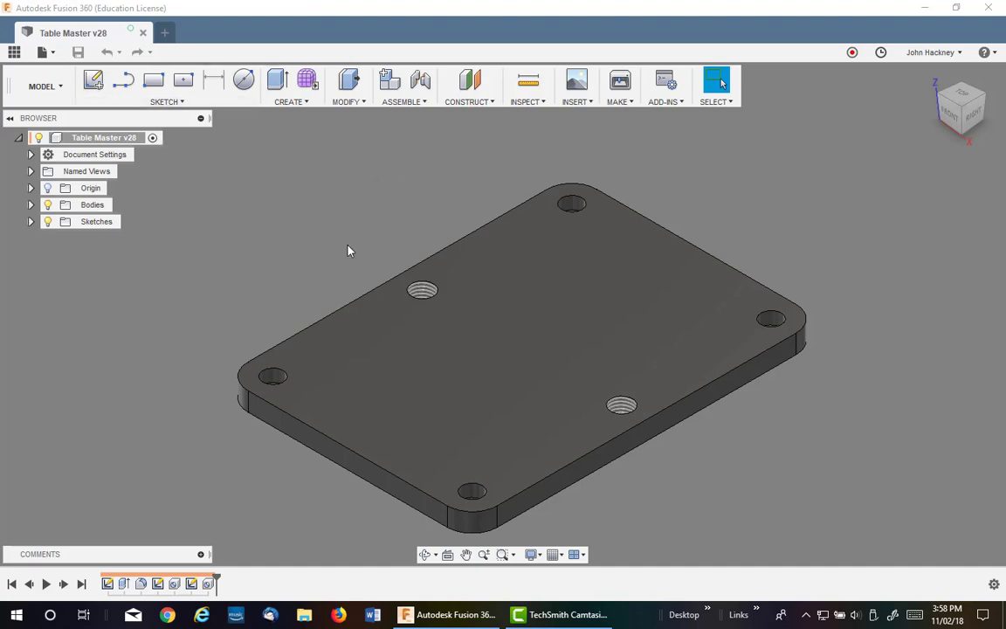
Step: Start Insert Derive and pick Modeled Vibration Mount - No Links from the Vibration Mount folder
left_click(587, 103)
left_click(588, 116)
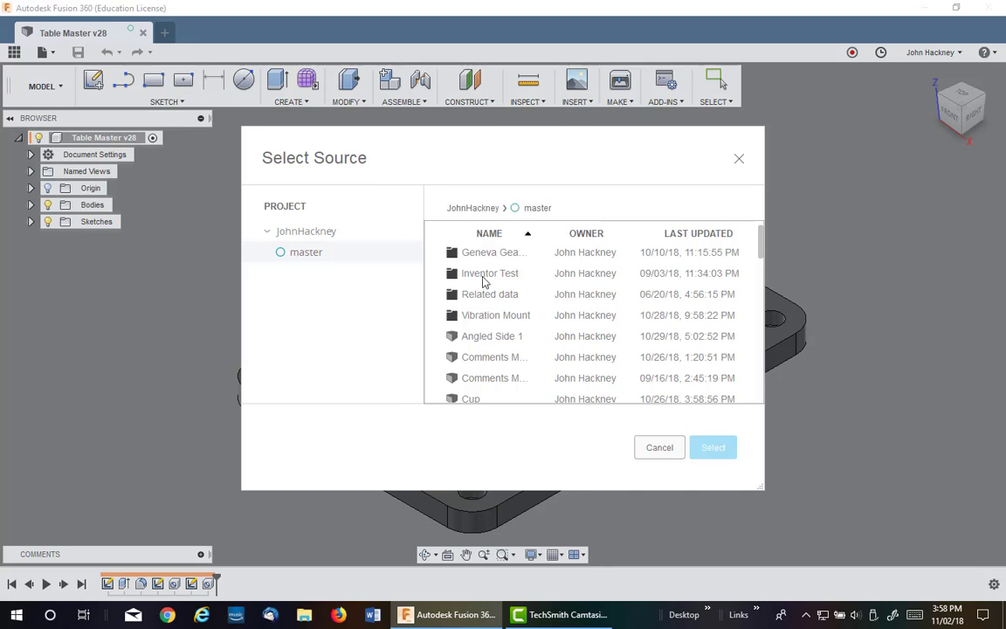
double_click(482, 316)
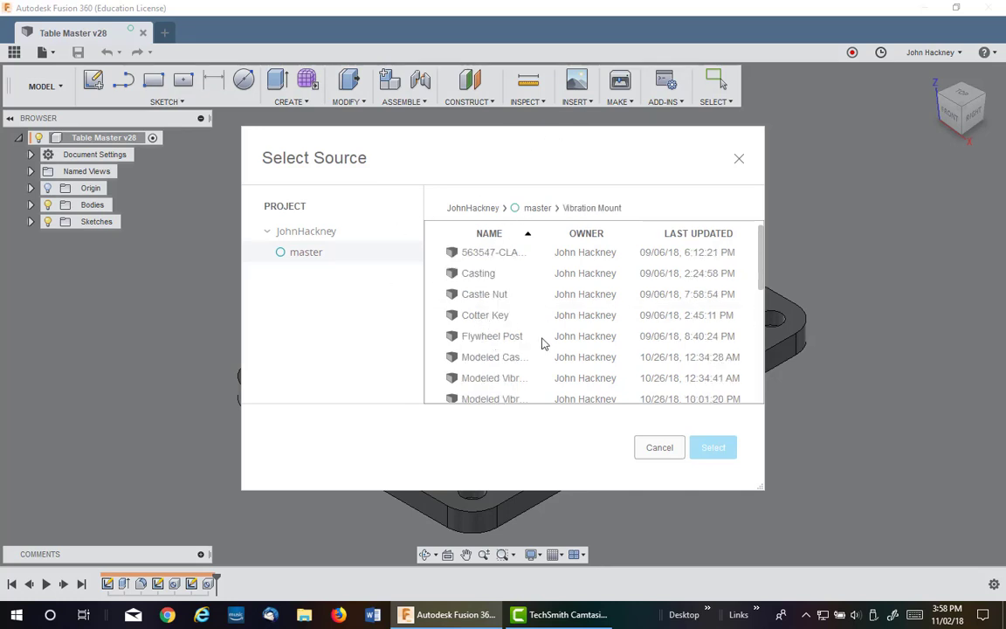
scroll(541, 345, "down", 3)
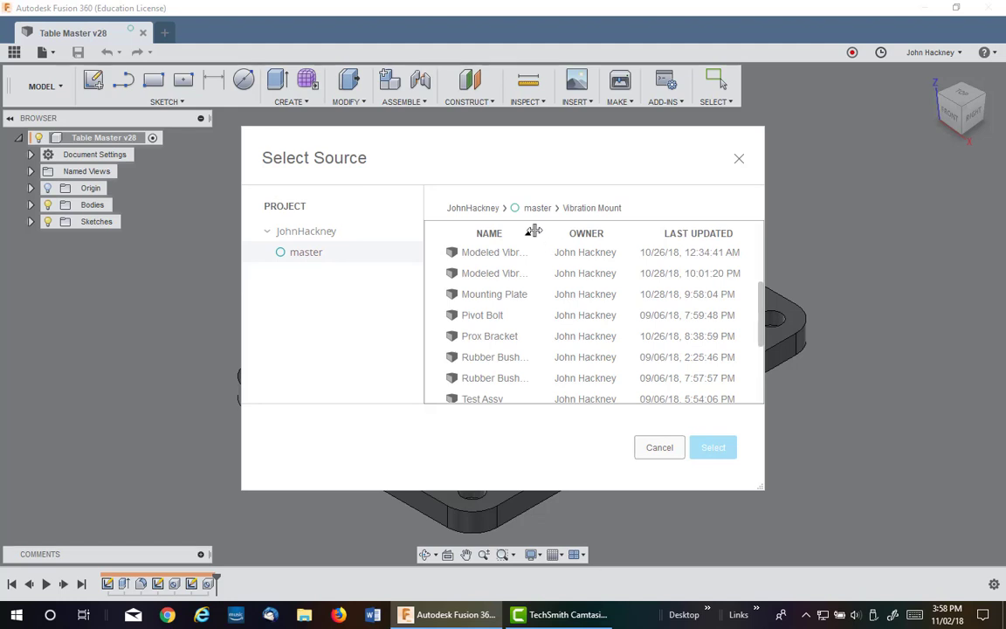
left_click_drag(534, 230, 602, 231)
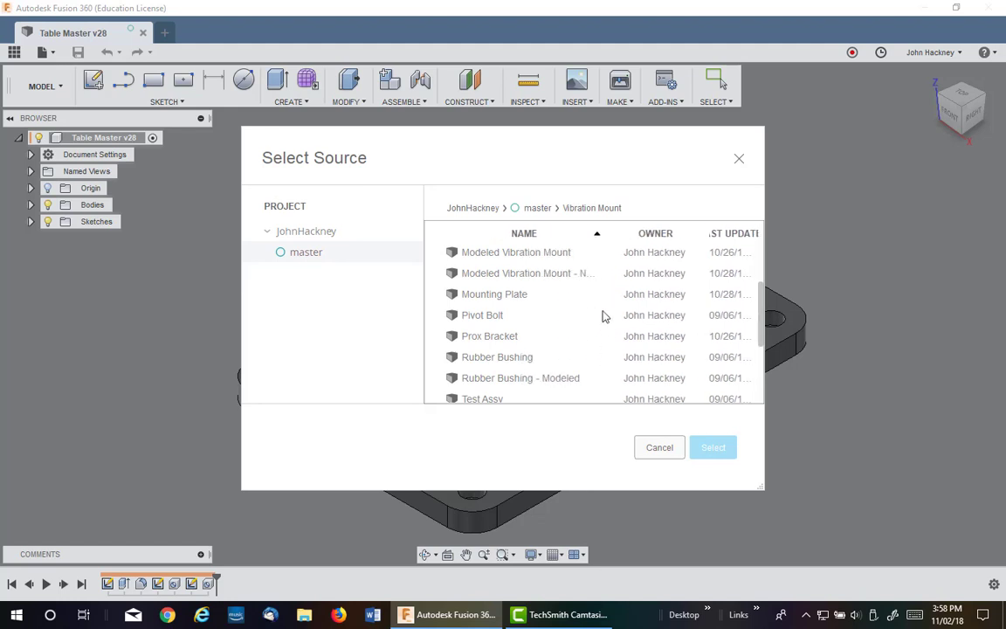
scroll(603, 316, "up", 1)
left_click(583, 341)
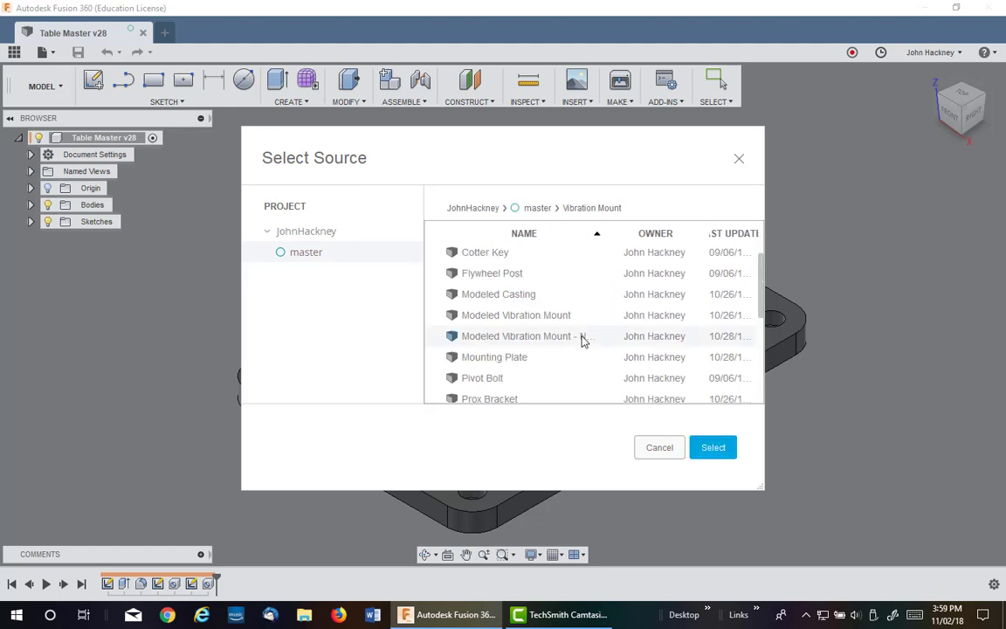
left_click(711, 449)
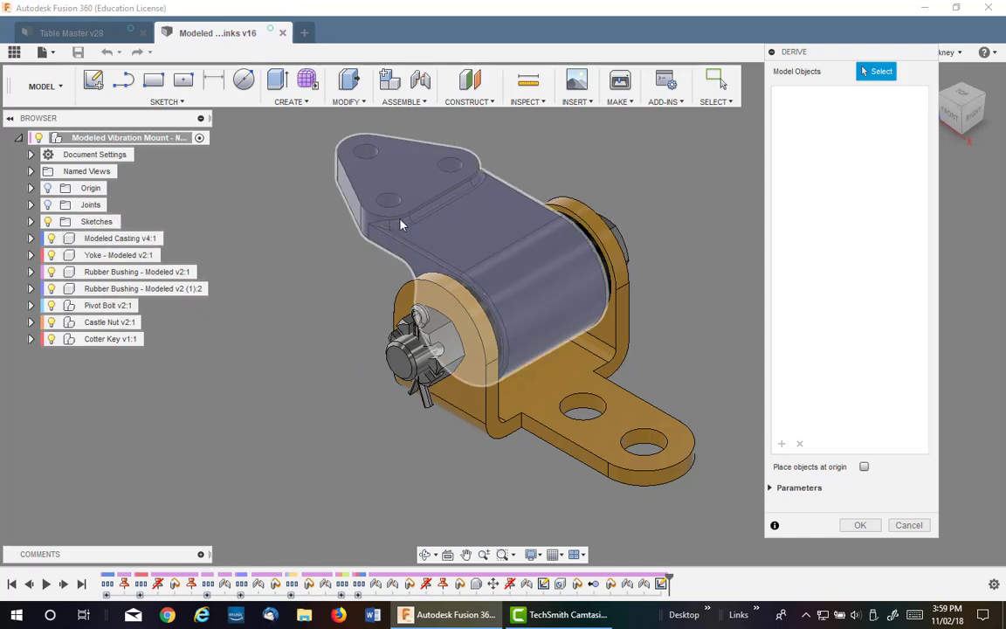
Step: Derive the whole vibration mount assembly instead of the yoke, with Favorites parameters included
left_click(454, 242)
left_click(778, 94)
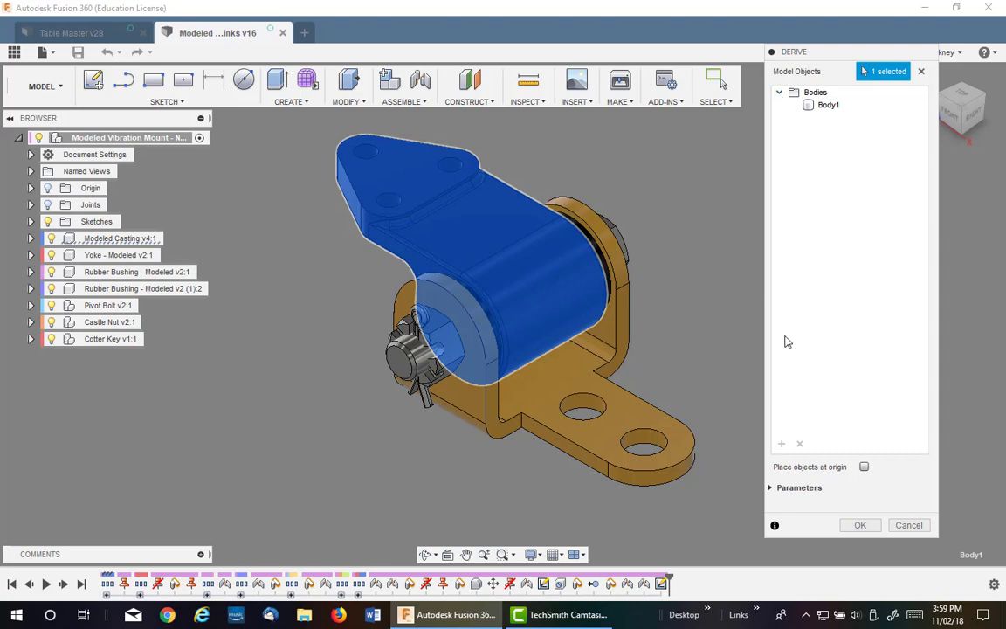
left_click(803, 93)
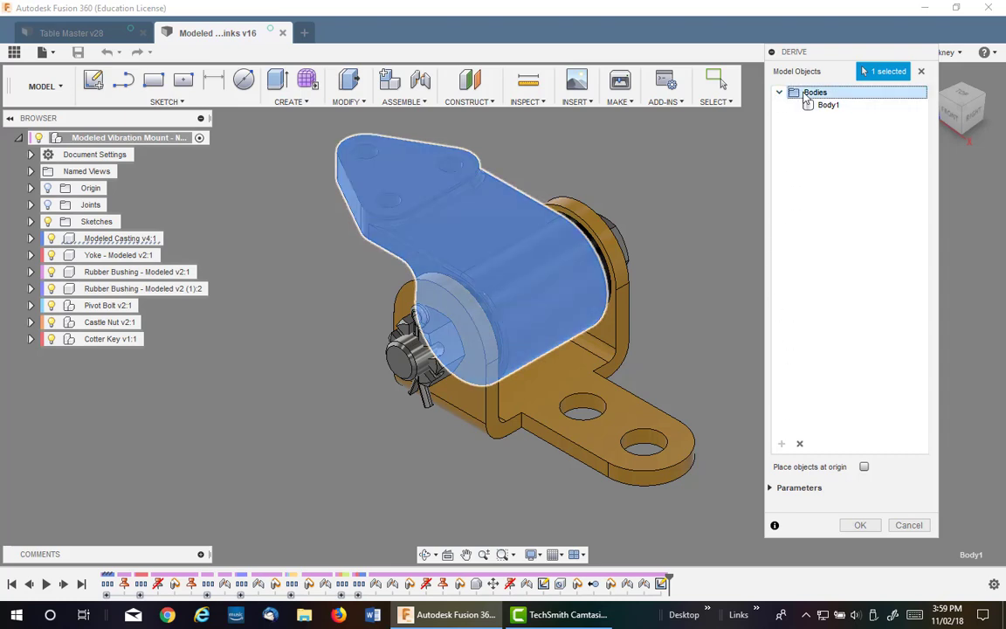
left_click(798, 443)
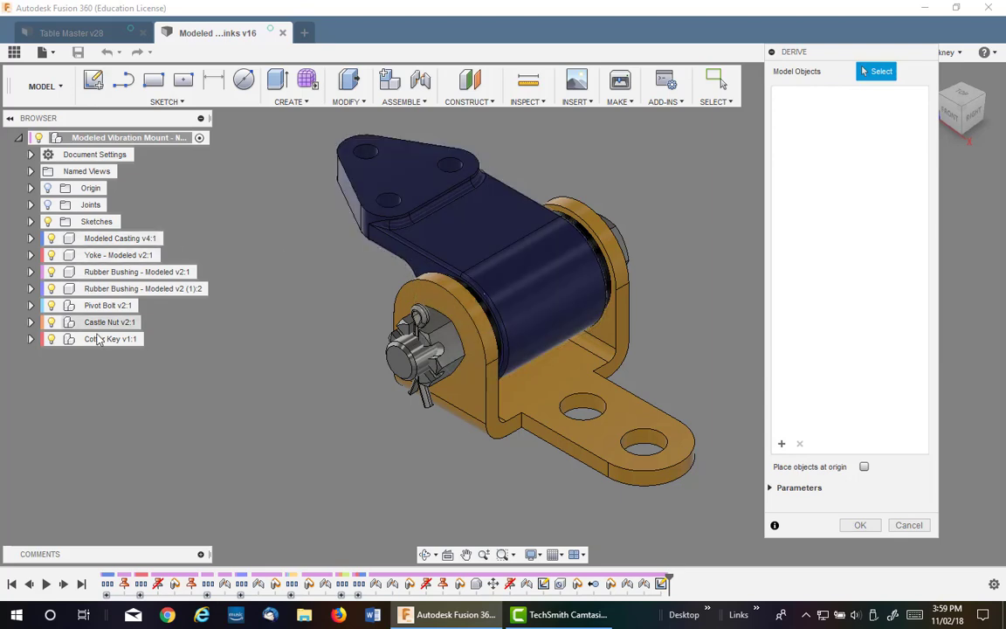
left_click(134, 140)
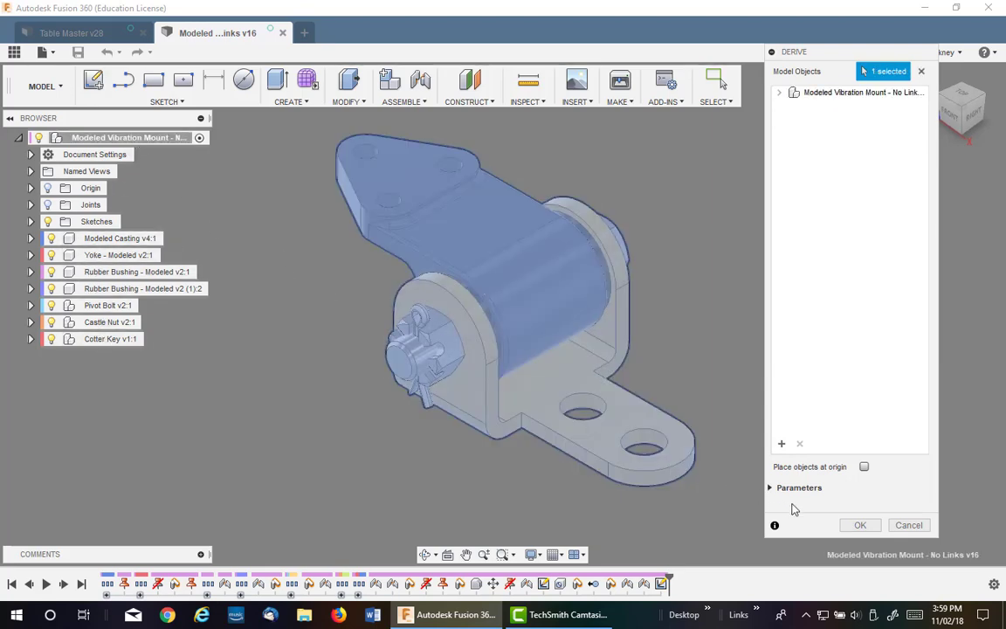
left_click(771, 489)
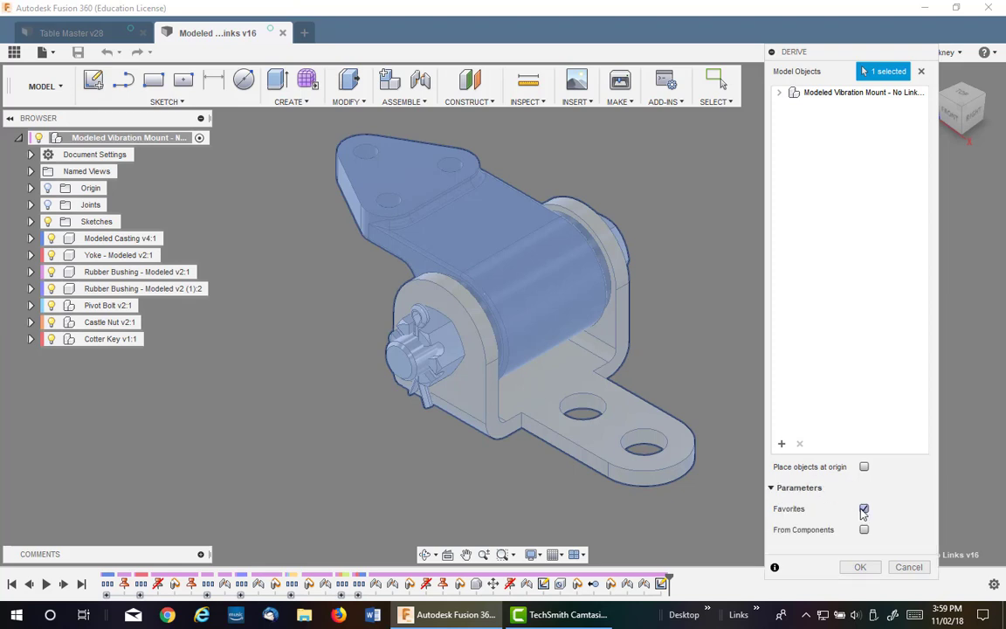
left_click(868, 568)
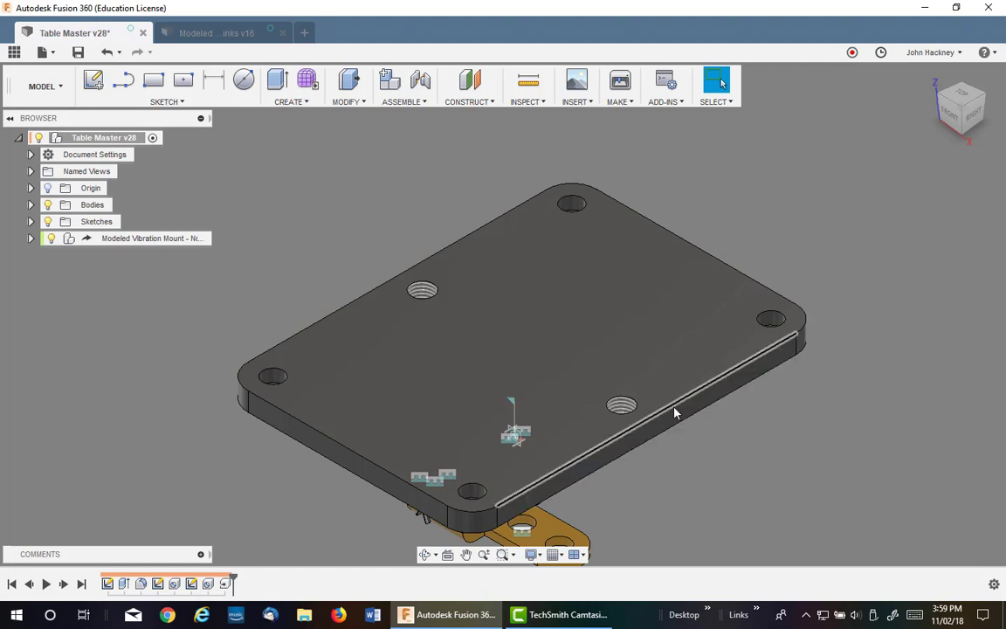
Step: Drag the vibration mount beside the plate and expand its Joints folder in the browser
middle_click_drag(723, 483, 786, 405)
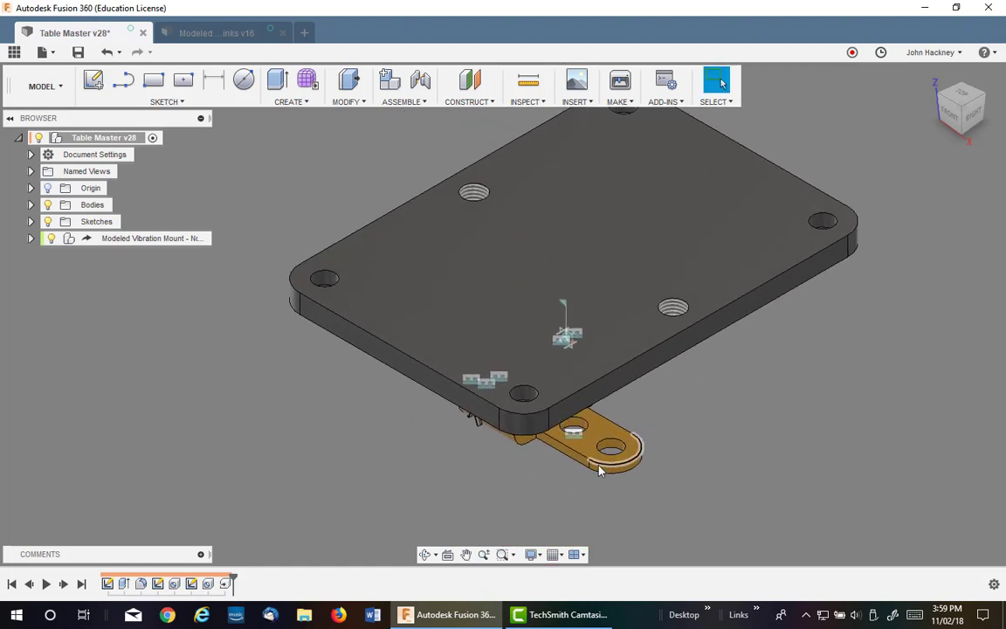
left_click_drag(528, 400, 269, 415)
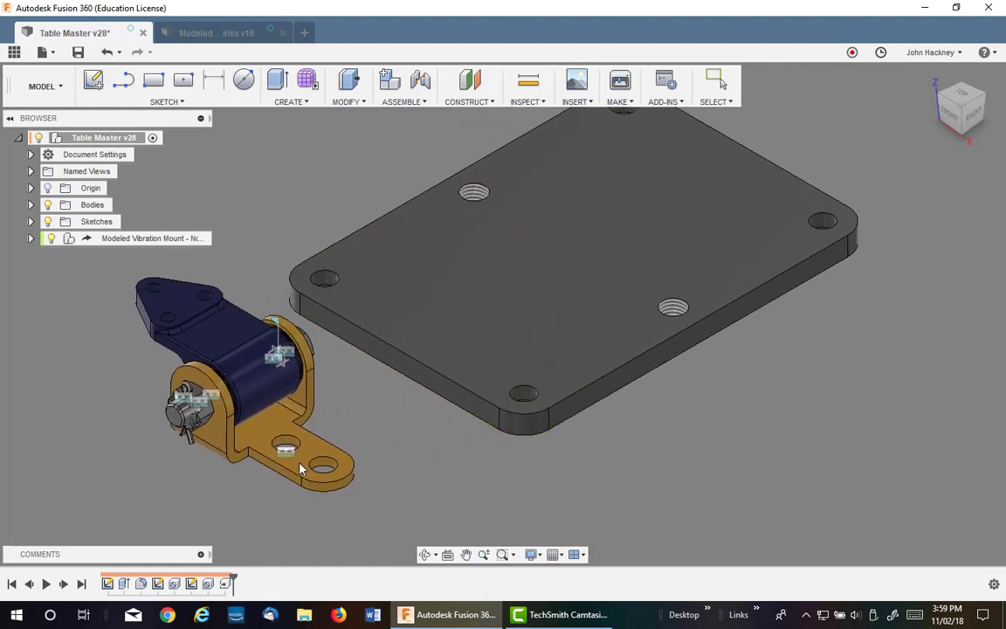
left_click(31, 239)
left_click(43, 272)
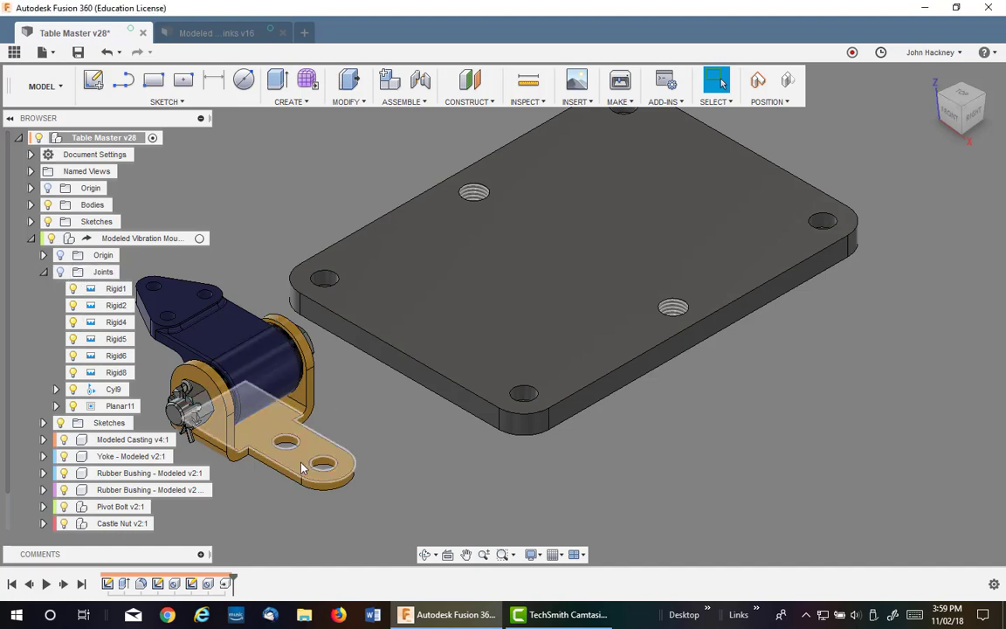
left_click_drag(306, 470, 345, 461)
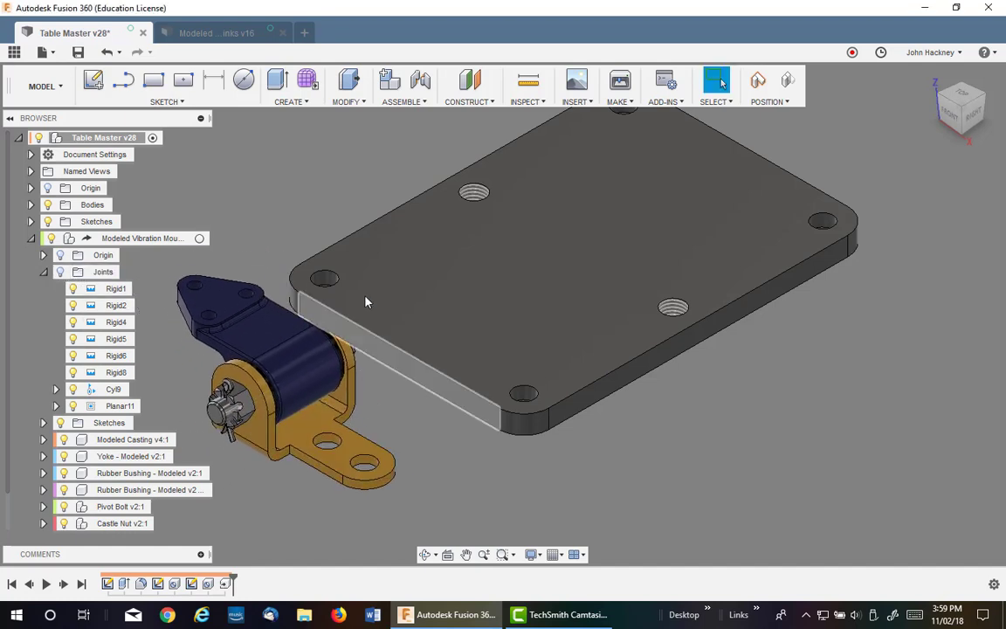
Step: Create a rigid joint from the bracket hole to a plate hole, seating the mount on the plate
left_click(423, 103)
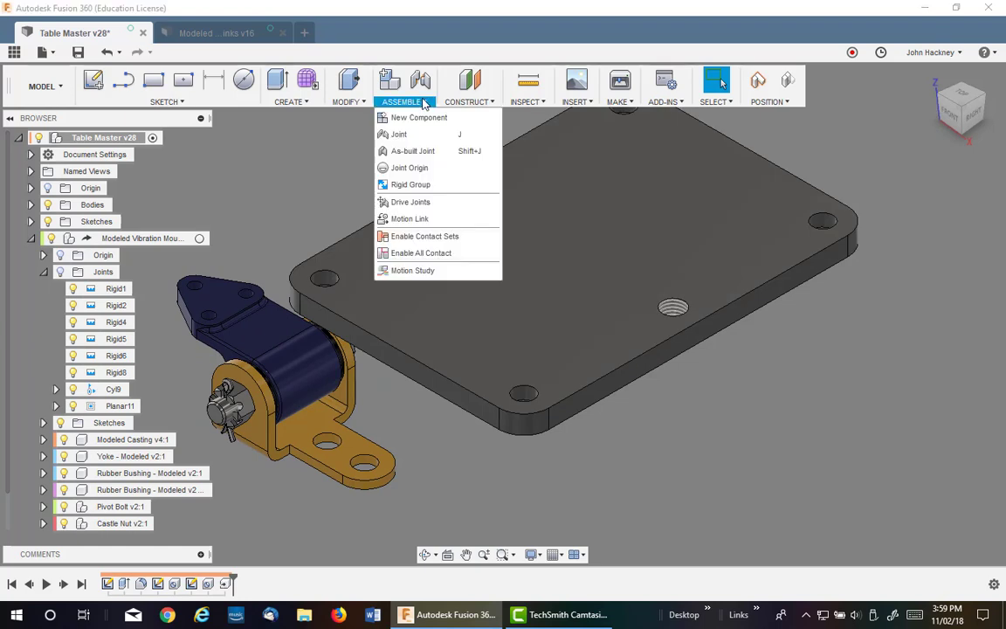
left_click(400, 135)
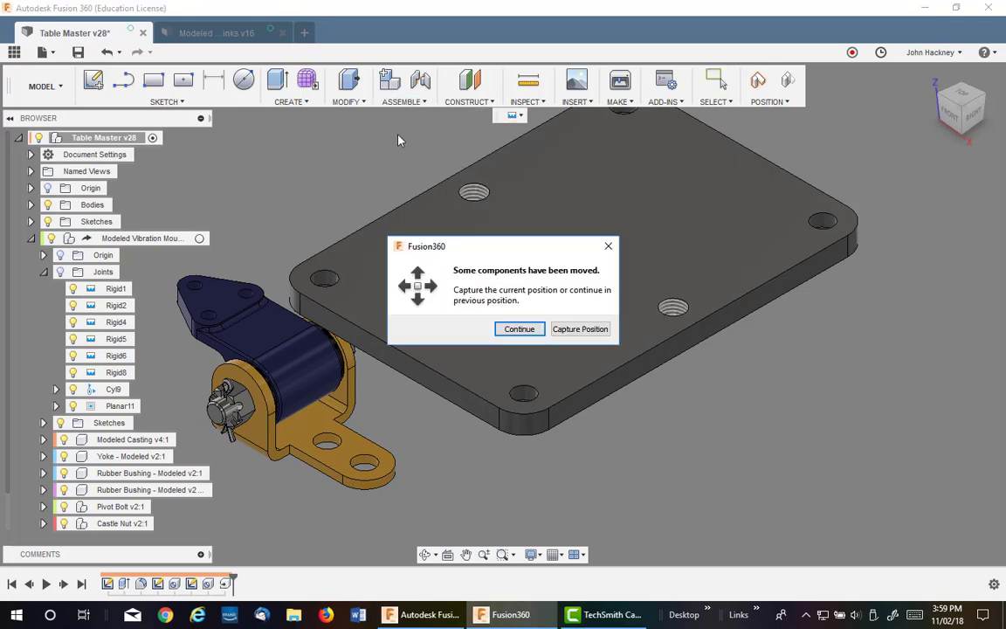
left_click(569, 329)
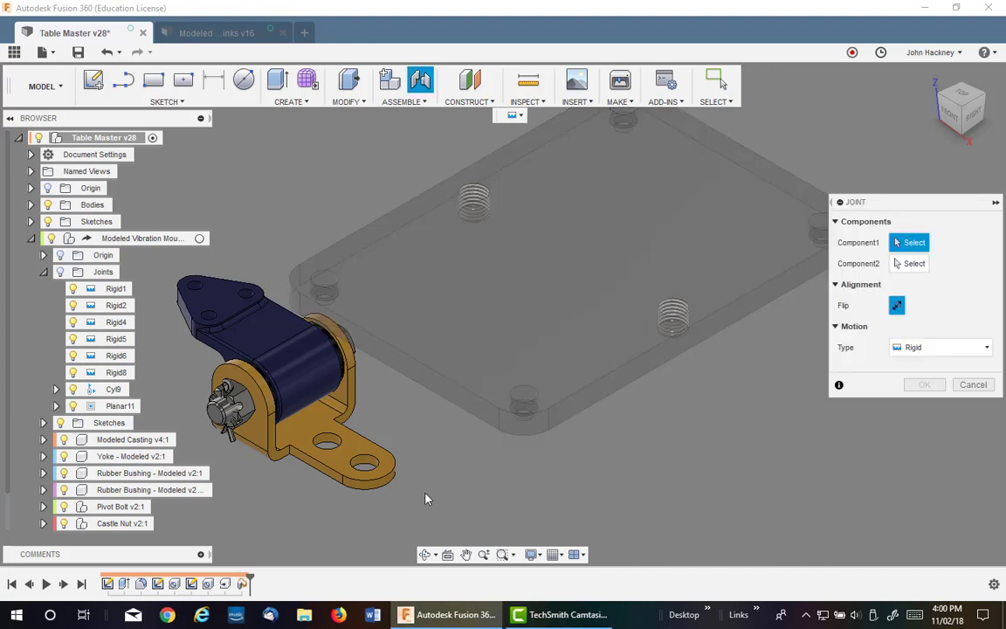
left_click(366, 471)
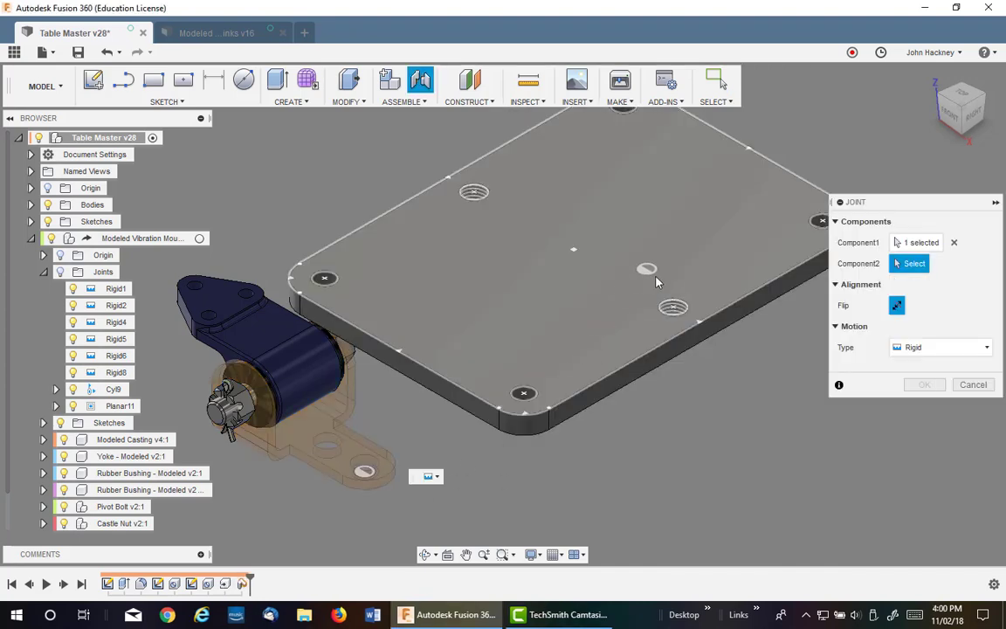
left_click(674, 307)
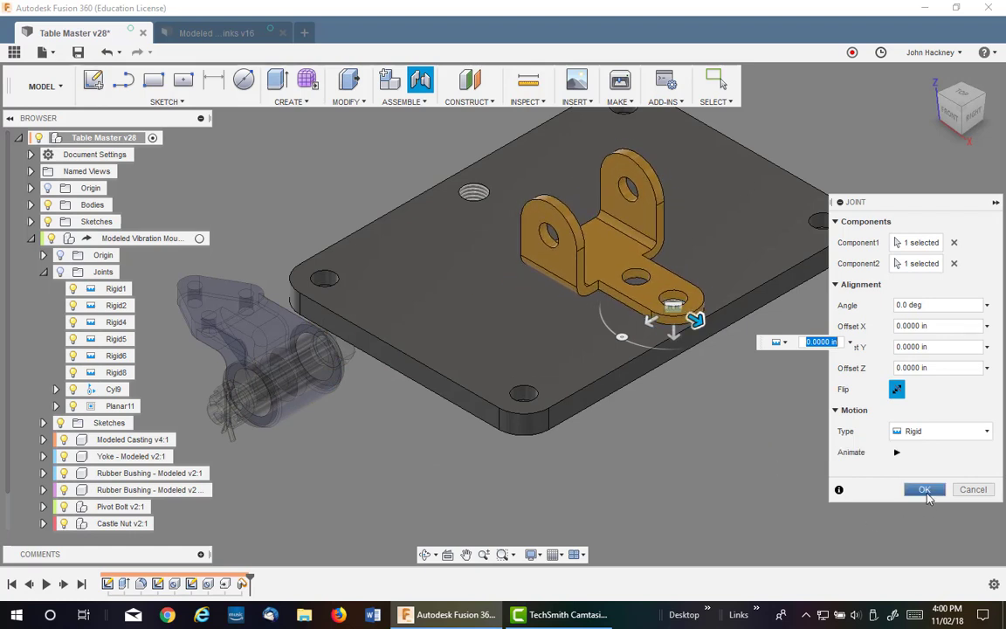
left_click(924, 488)
Step: Swing the yoke about the pivot bolt to test its rotation, then clear the selection
middle_click_drag(739, 455, 667, 521)
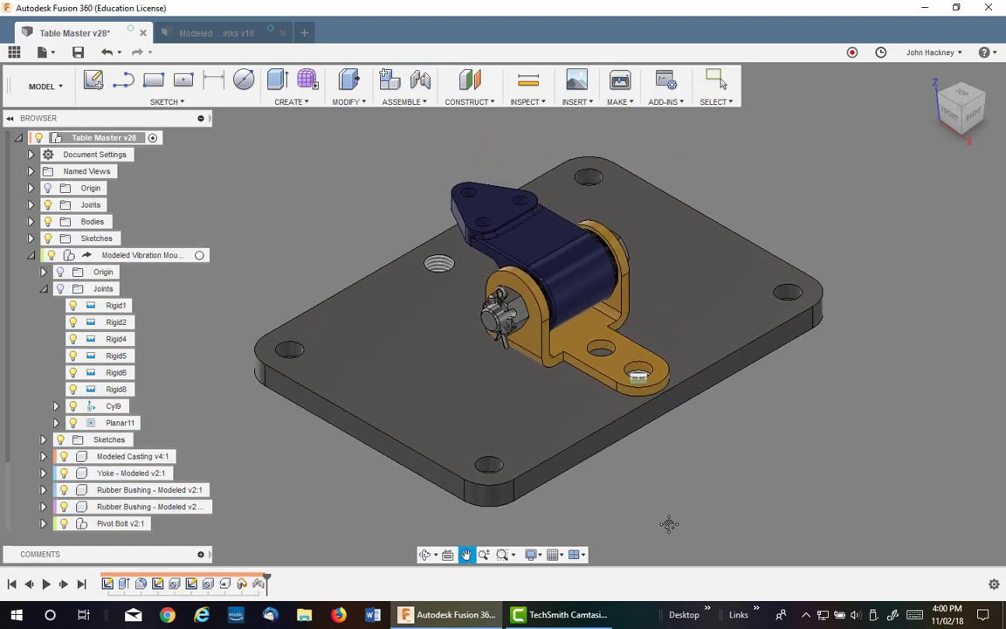
left_click_drag(463, 219, 428, 219)
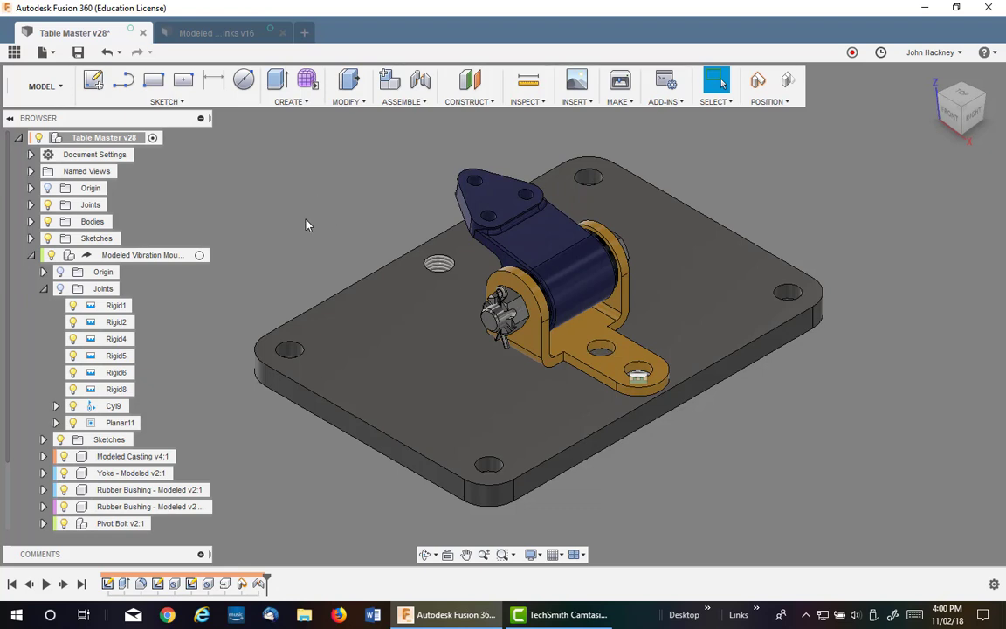
mouse_move(504, 215)
left_mouse_down()
mouse_move(483, 216)
mouse_move(509, 234)
left_mouse_up()
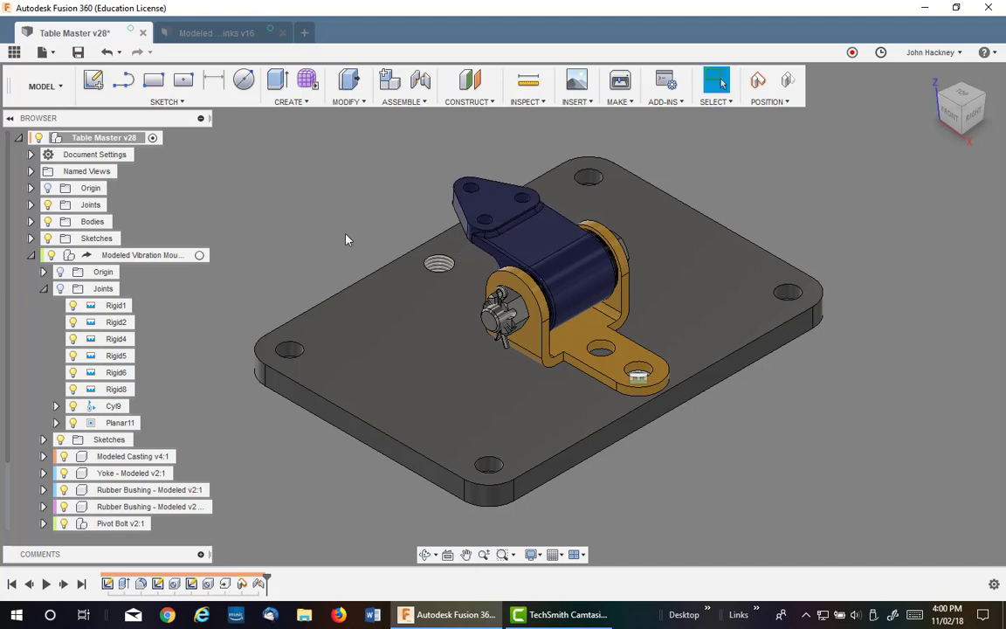
left_click(86, 262)
key("Escape")
Step: In the vibration mount design, activate Modeled Casting and show its sketches
left_click(225, 34)
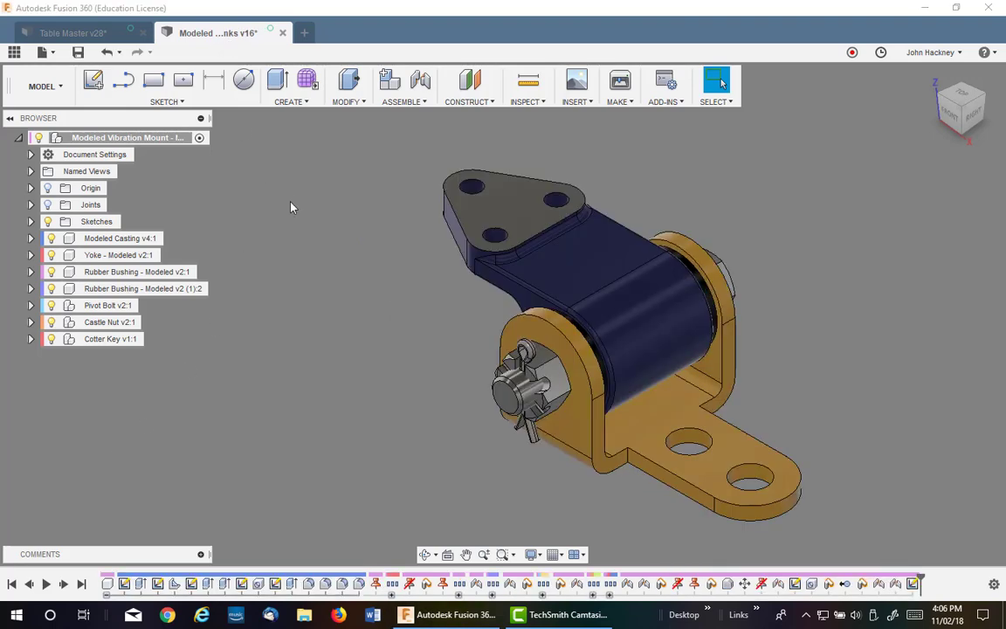
left_click(170, 242)
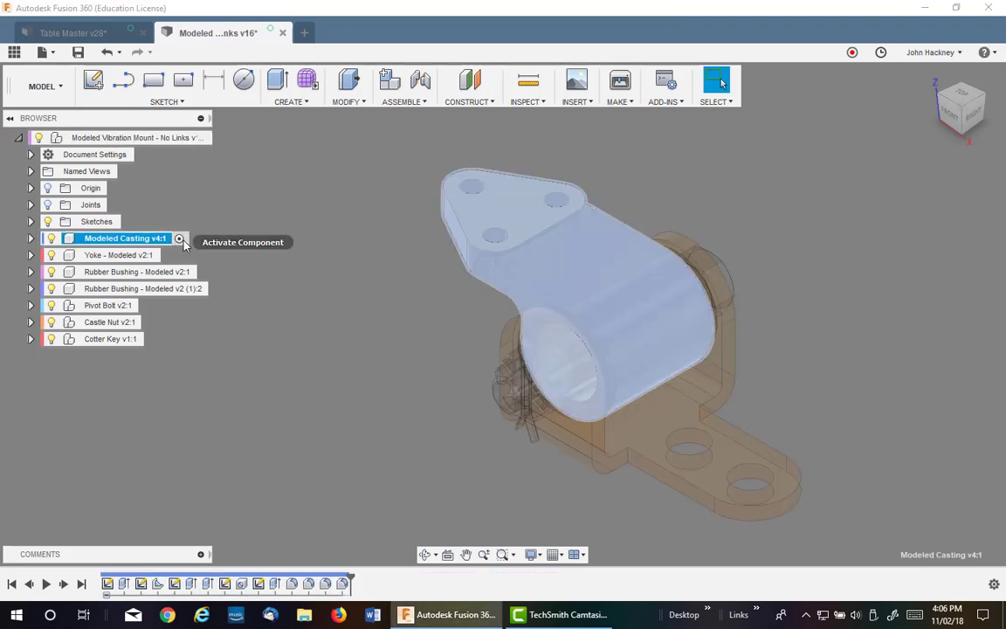
left_click(30, 239)
left_click(59, 289)
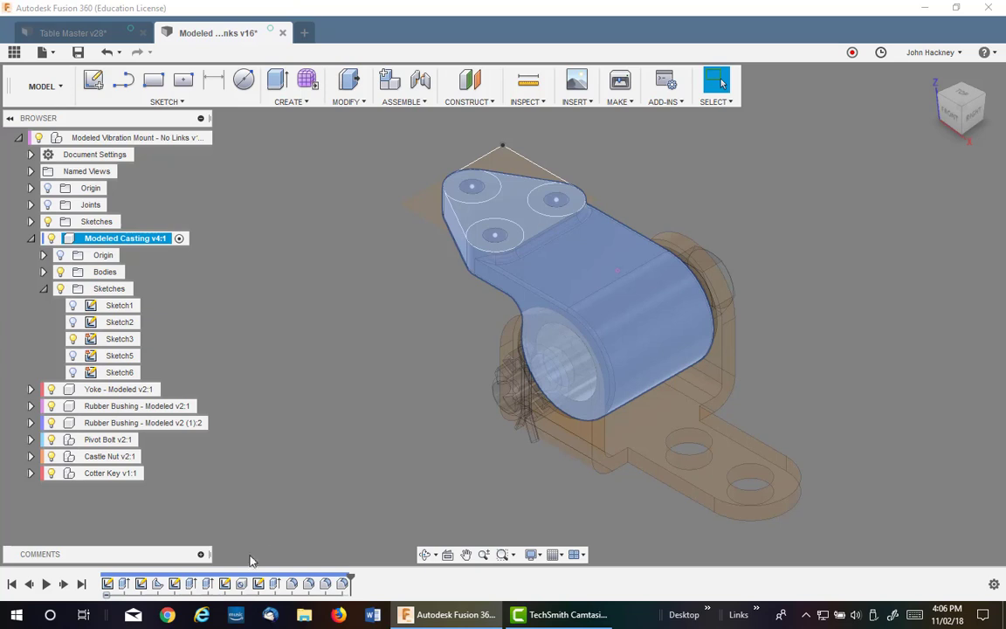
Step: Edit Hole1 to drop the top-left hole, leaving two holes, then hide the sketches
right_click(242, 583)
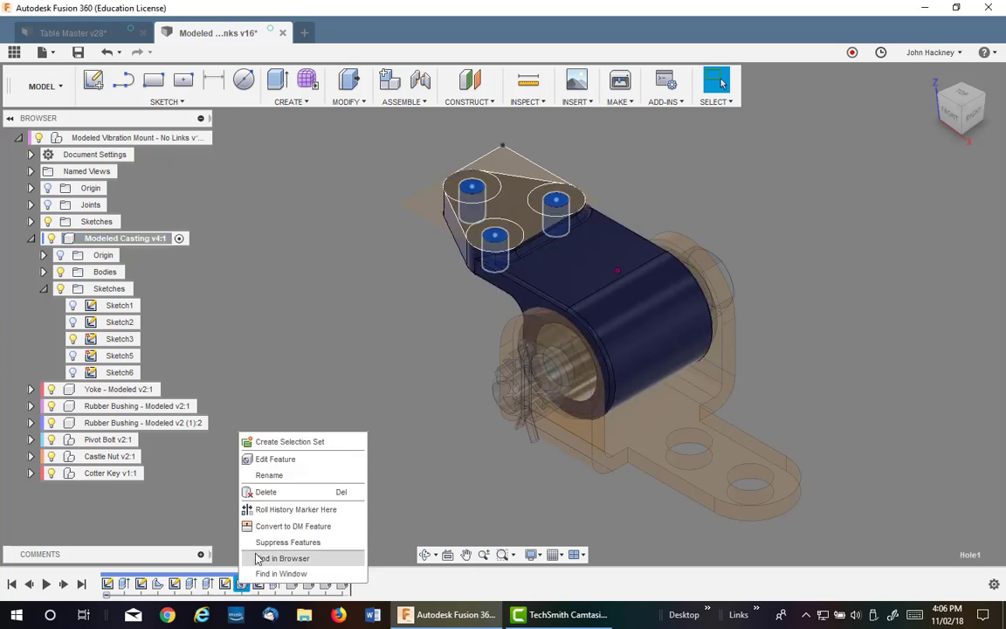
left_click(270, 458)
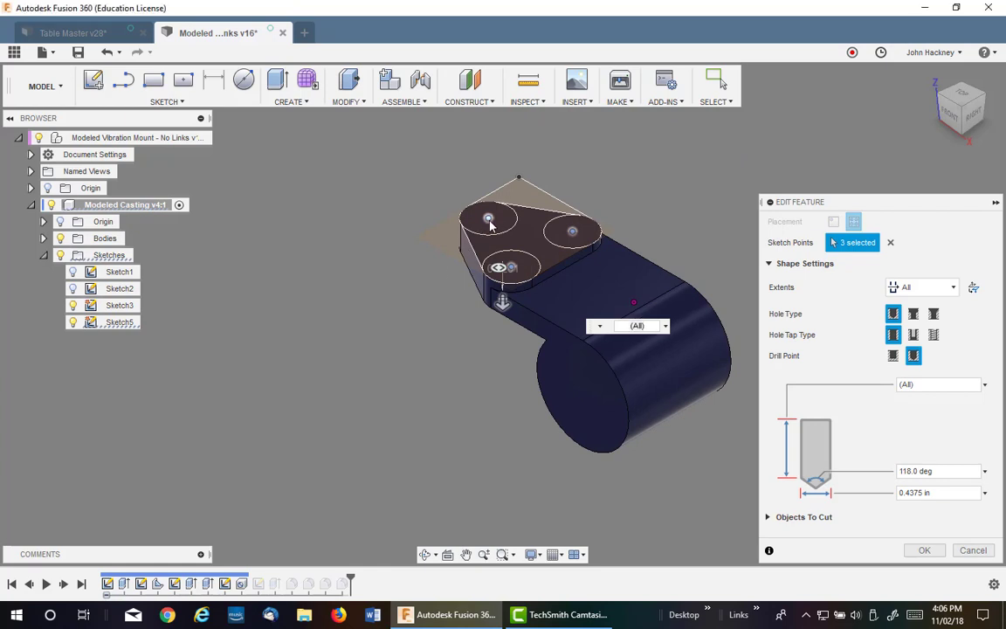
left_click(489, 220)
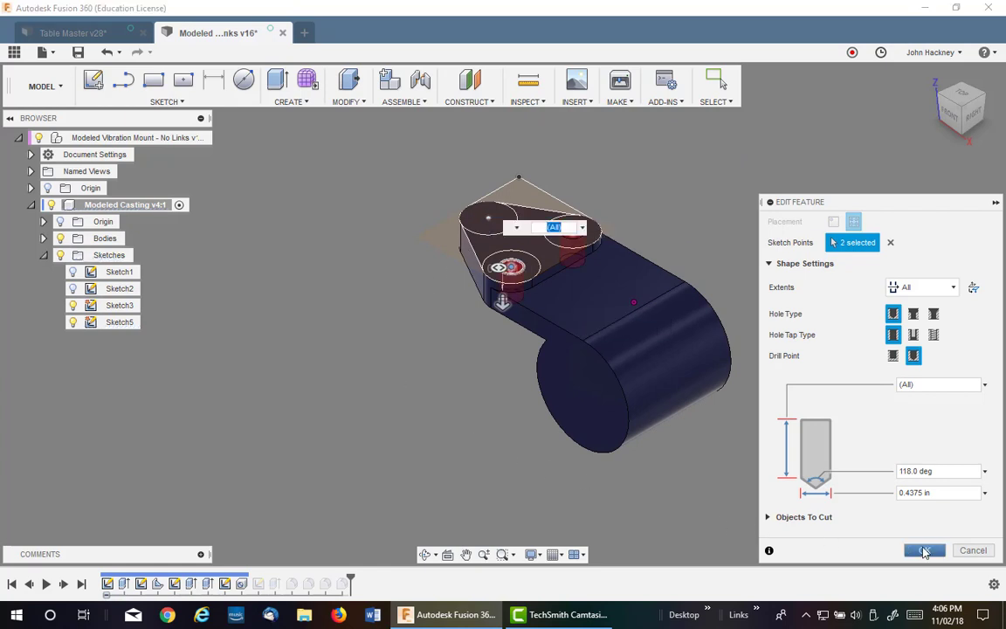
left_click(923, 549)
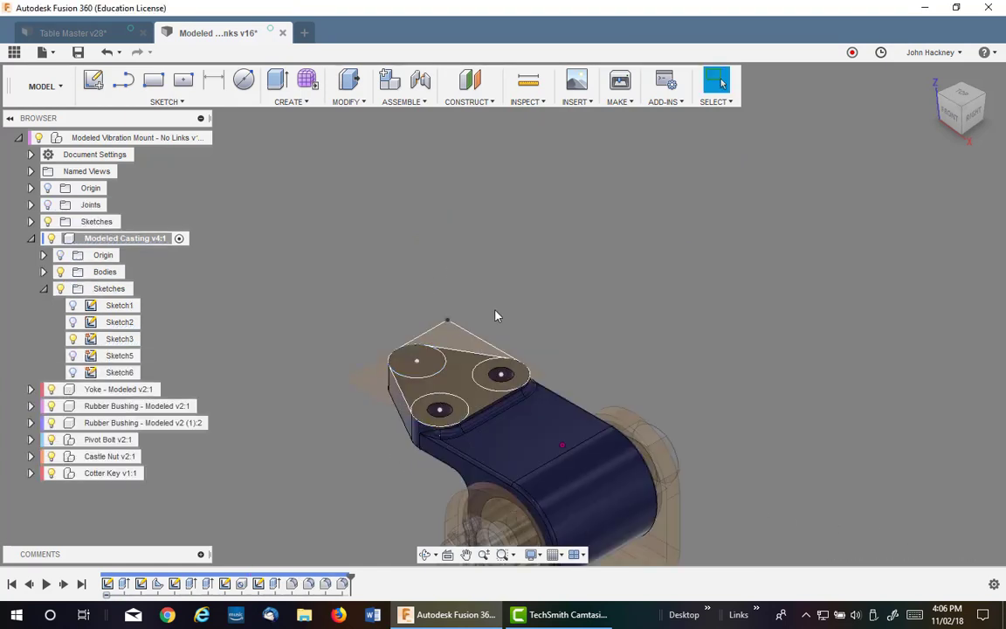
left_click(59, 289)
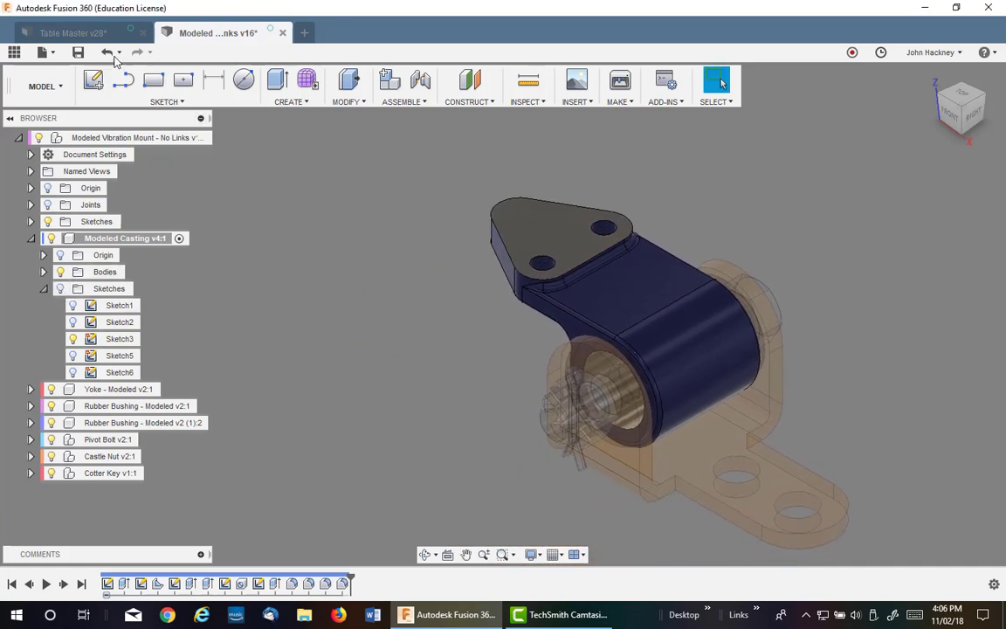
Step: Reactivate the top vibration mount component, save a new version with the default description, and return to Table Master
left_click(199, 139)
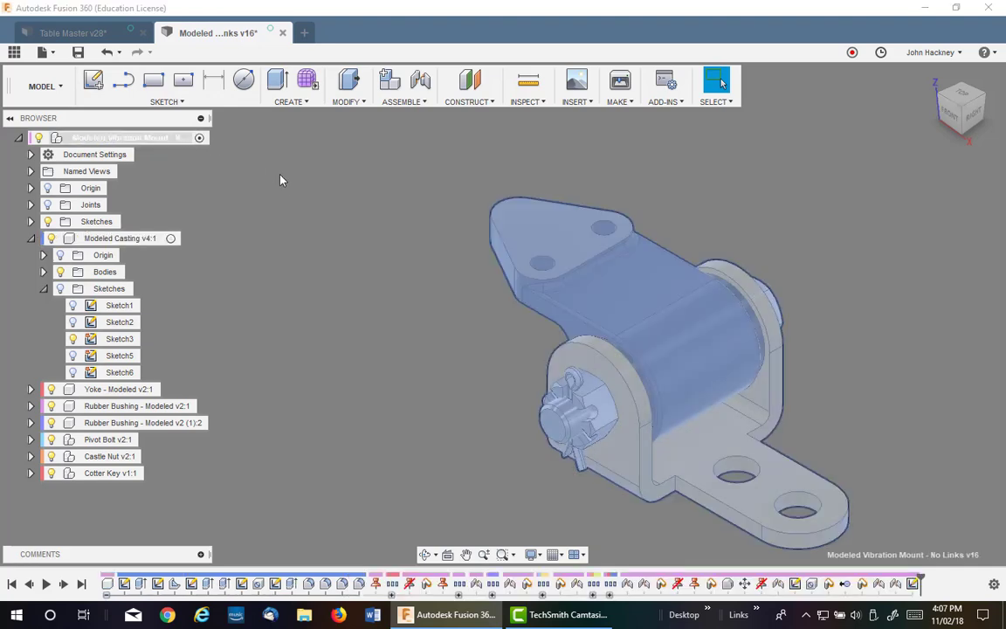
left_click(79, 53)
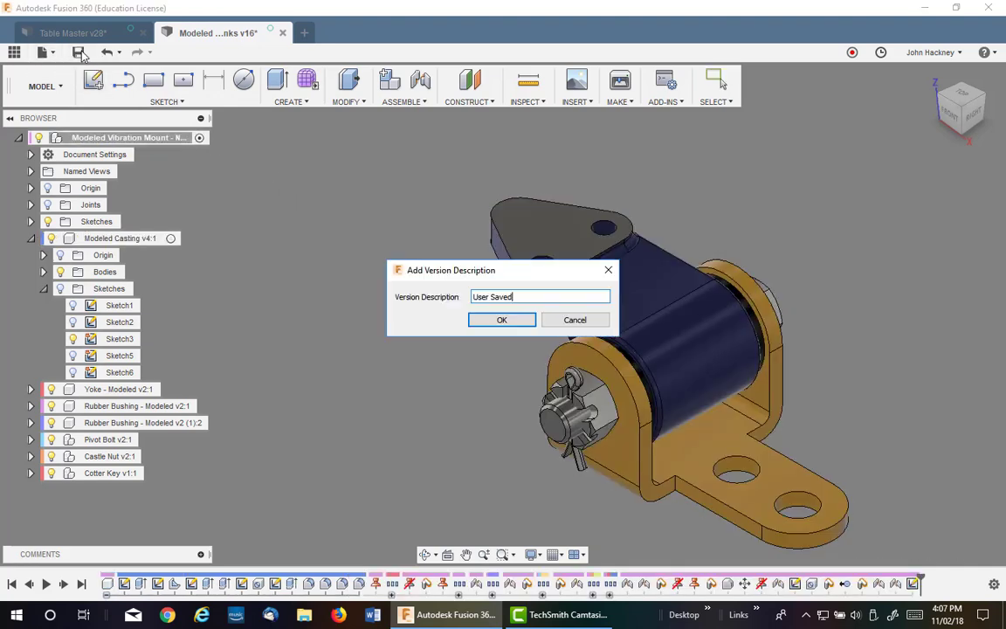
left_click(484, 320)
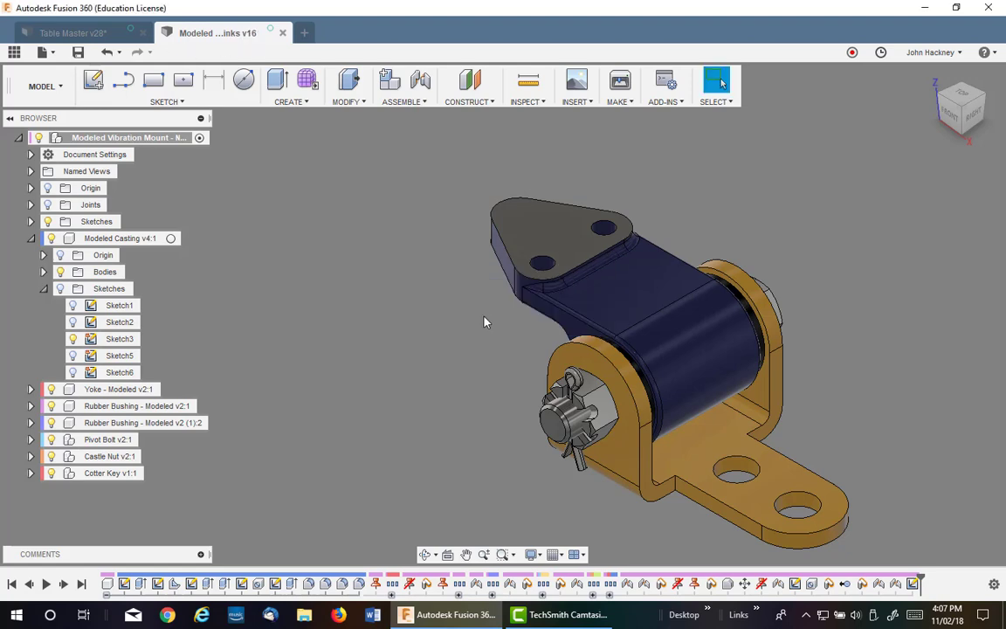
left_click(74, 32)
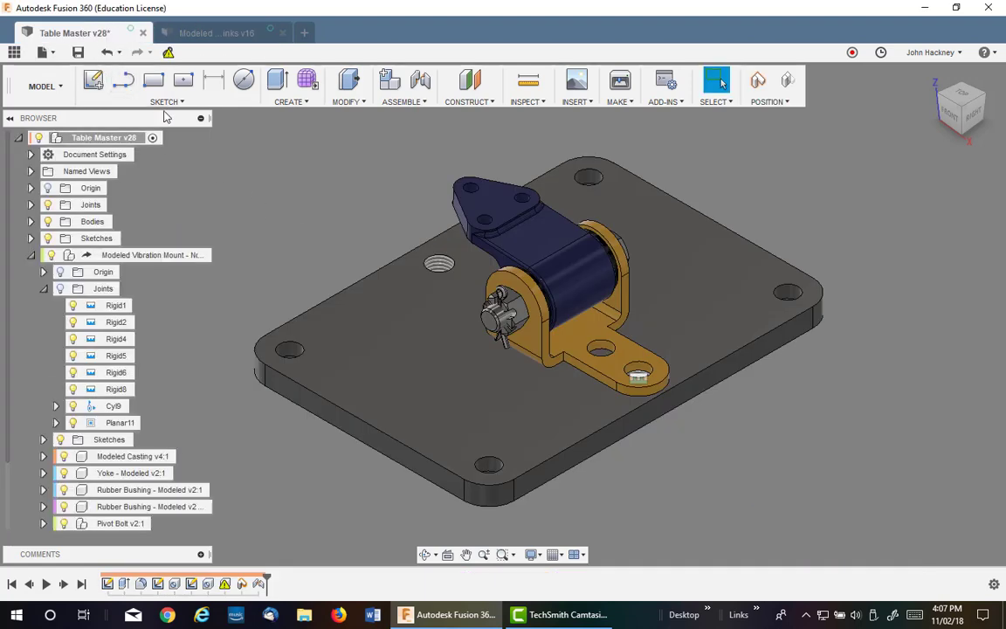